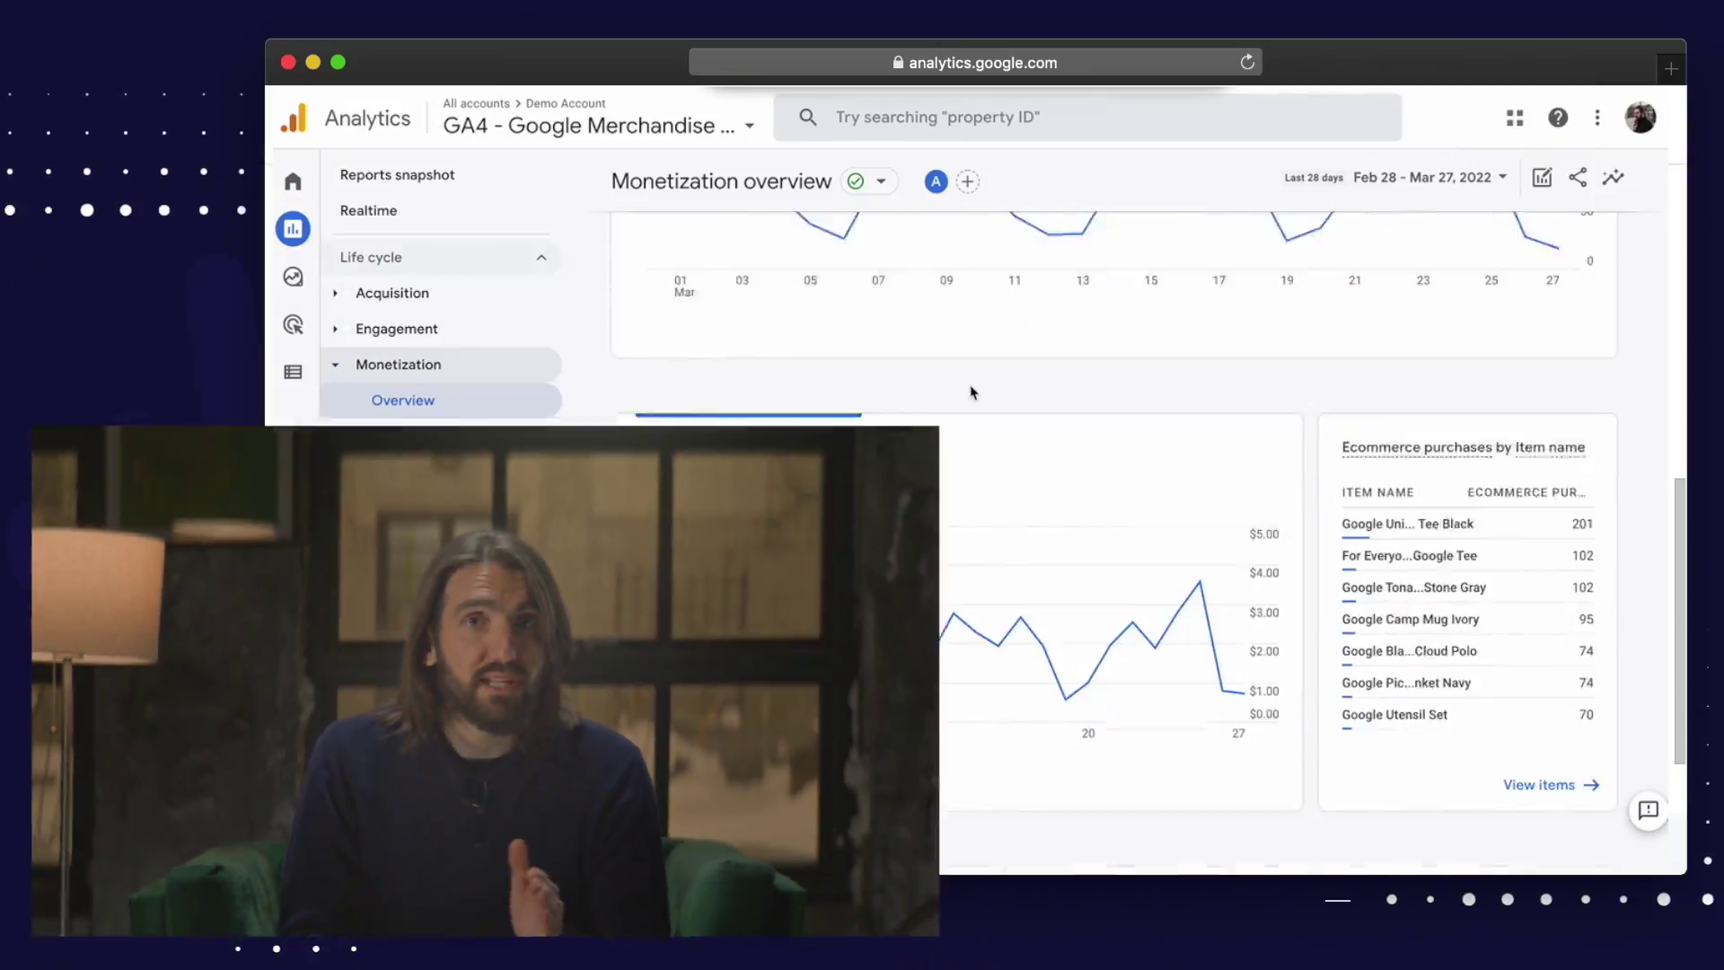
# Step: Open the full Ecommerce purchases by Item name report and scroll right to the Item revenue column
pyautogui.scroll(-2, 1398, 523)
pyautogui.scroll(-2, 1398, 523)
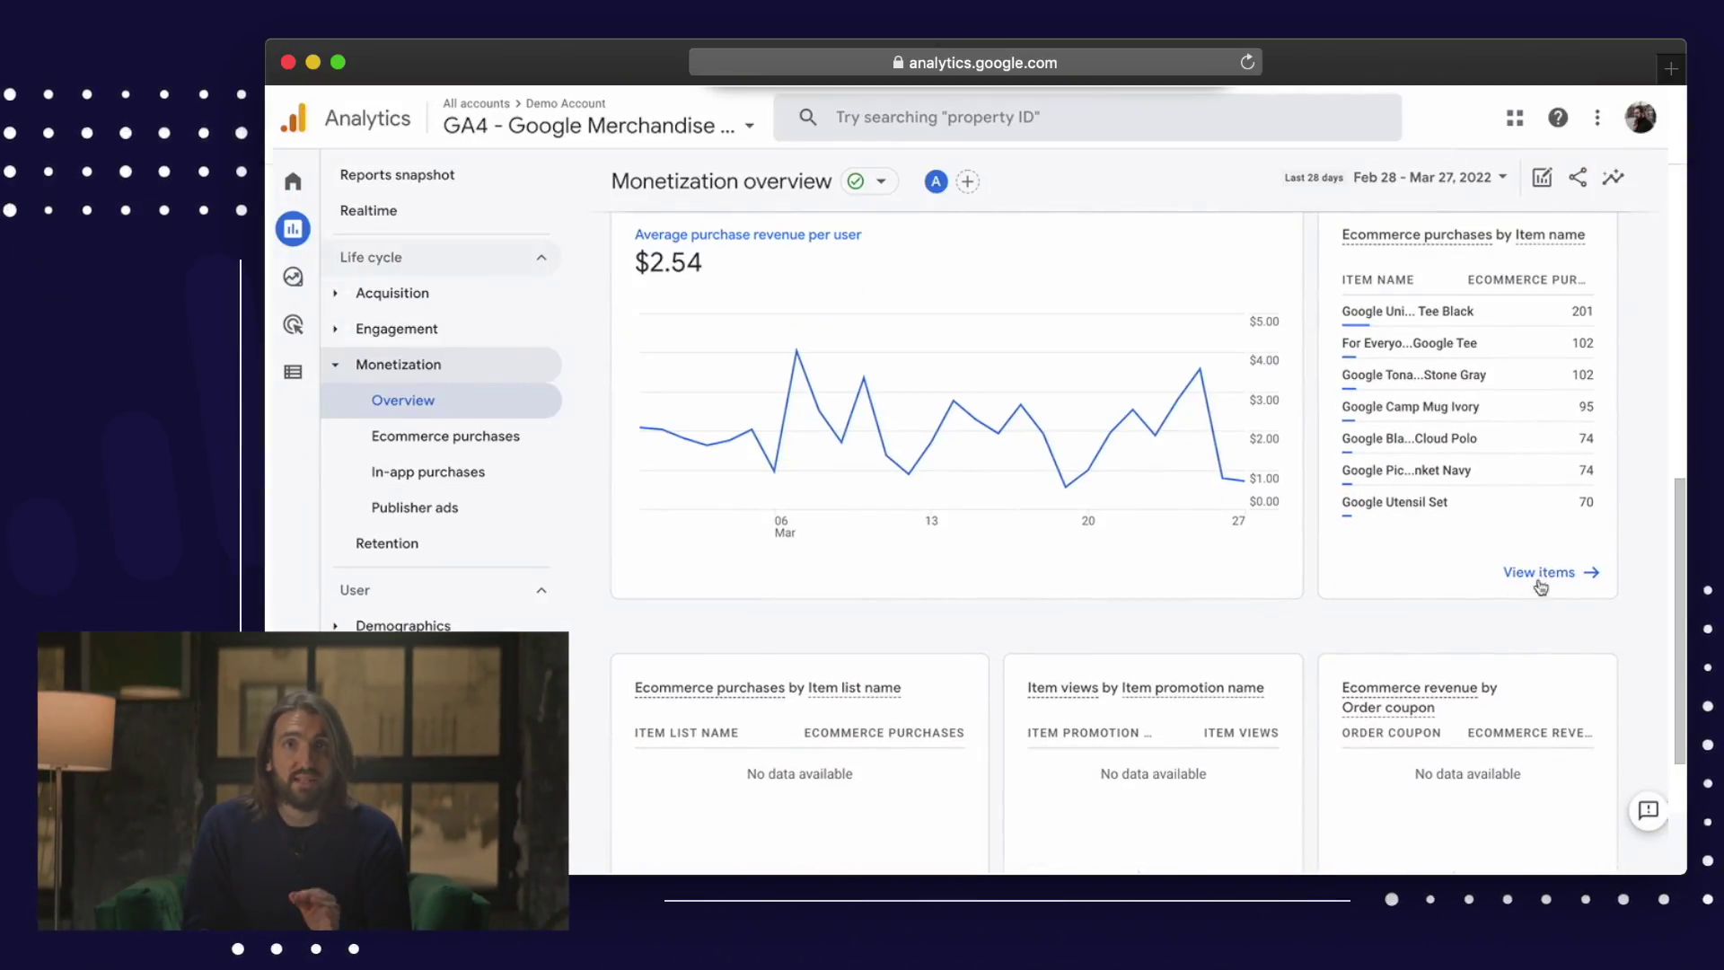
pyautogui.click(1577, 579)
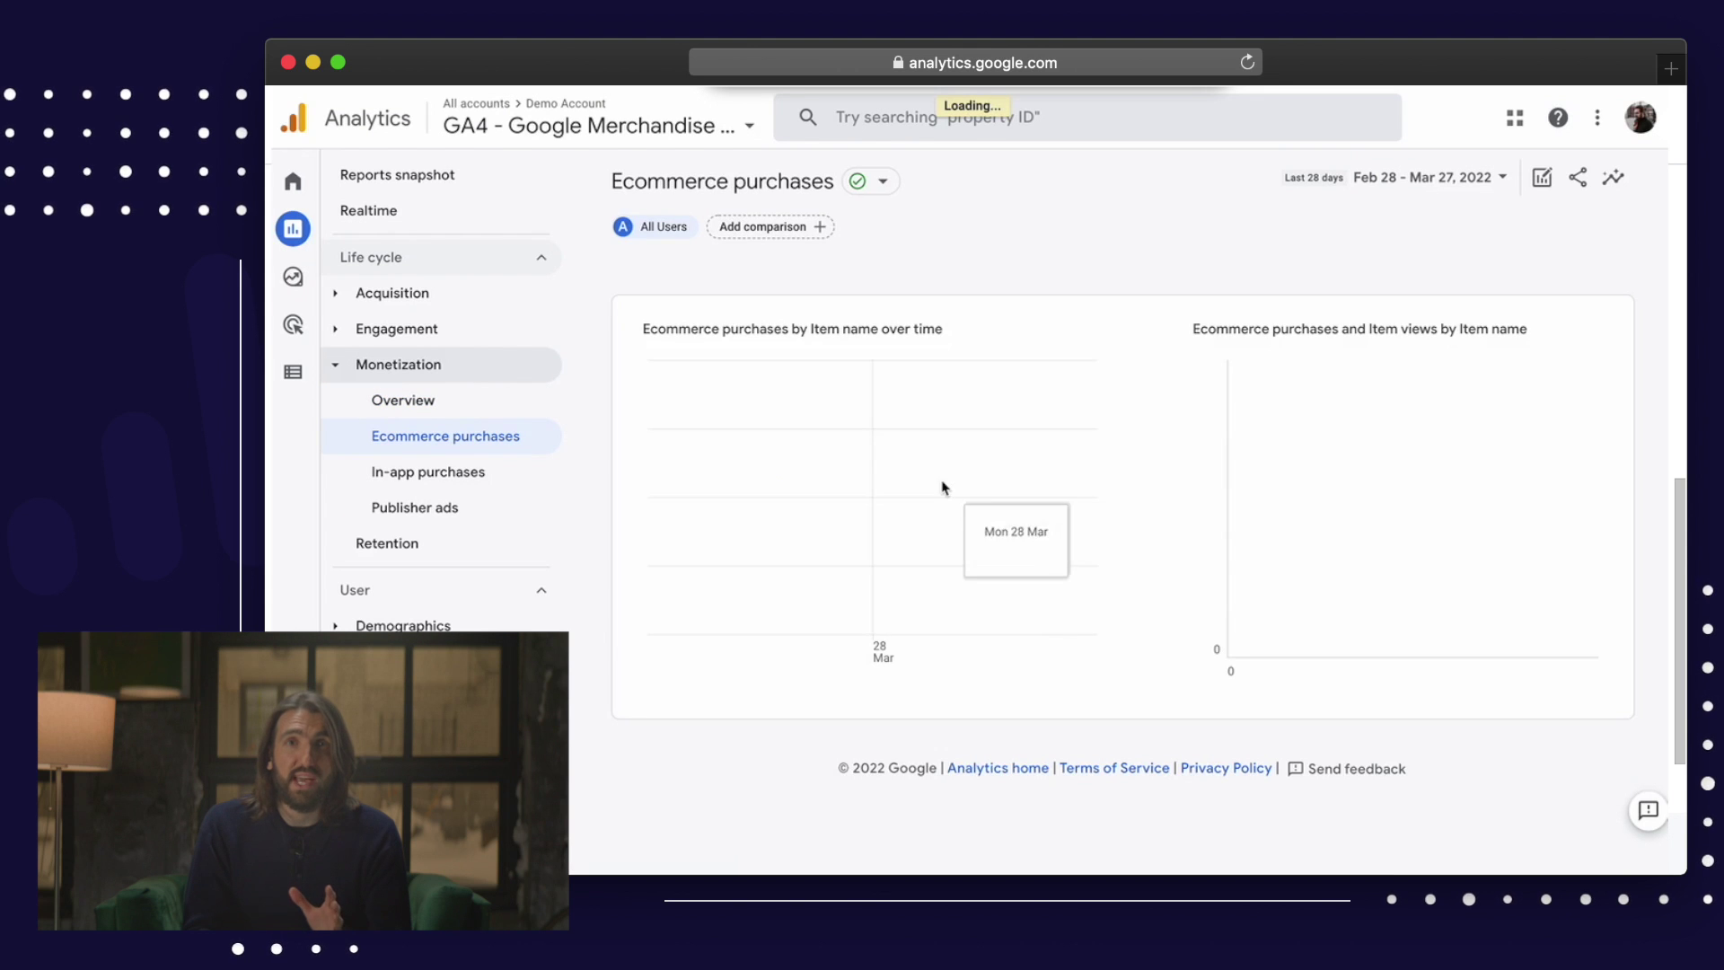
pyautogui.scroll(-5, 1327, 630)
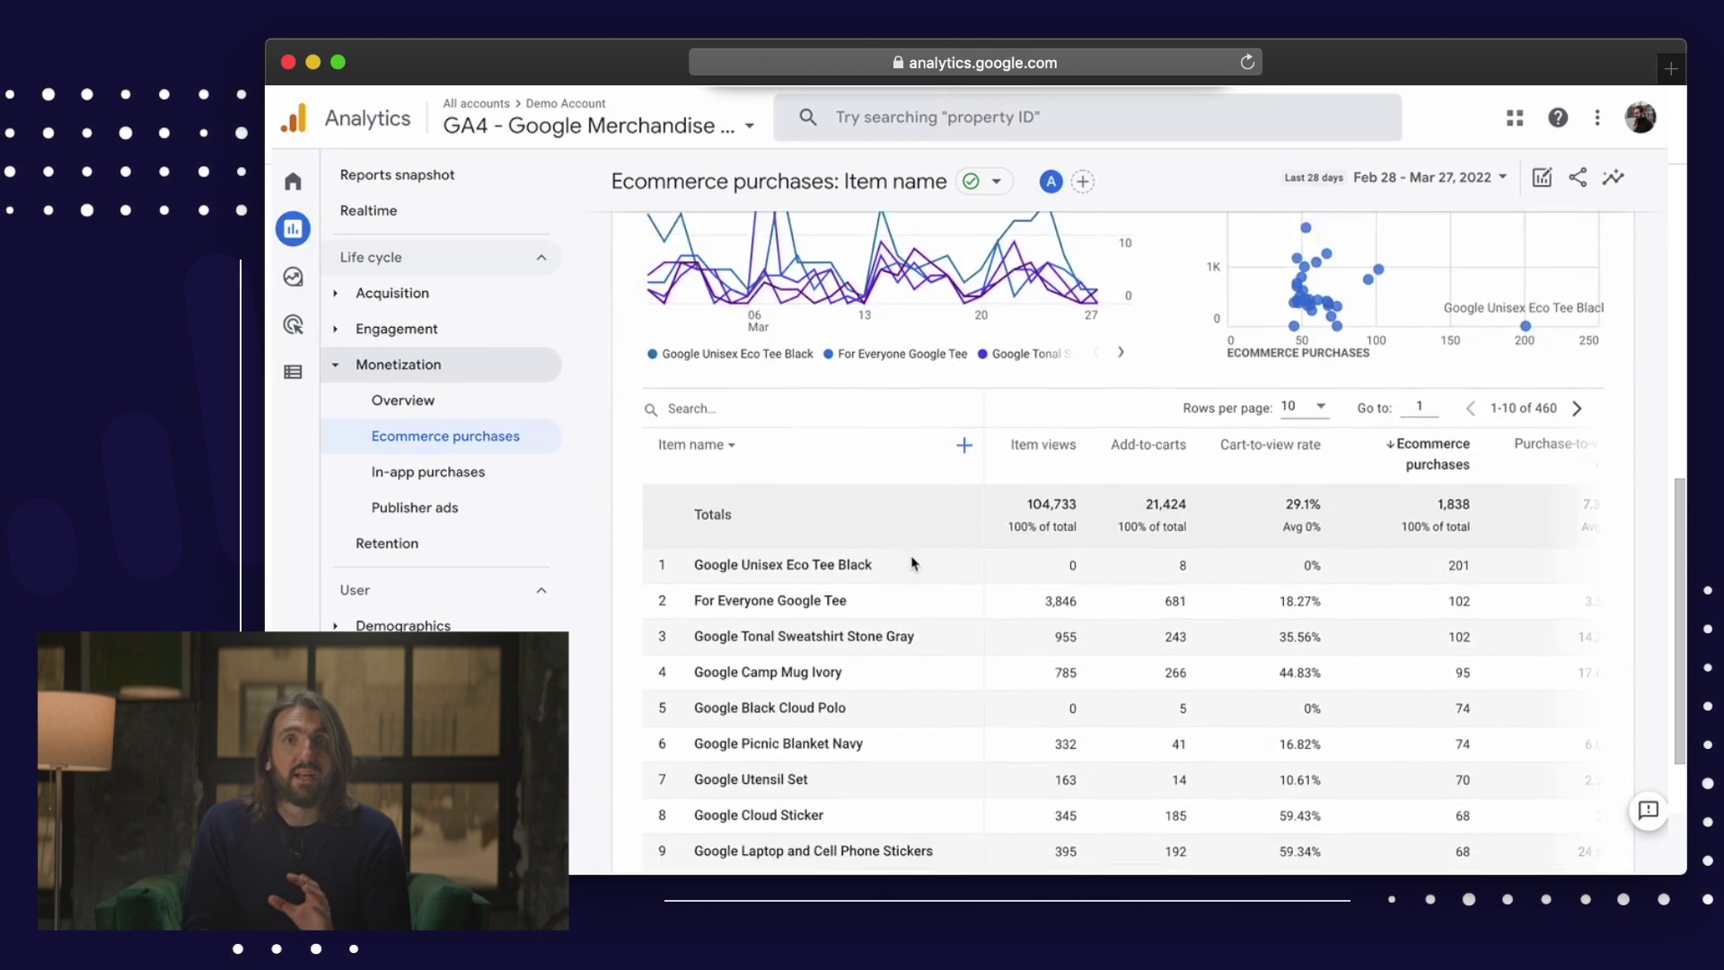
pyautogui.hscroll(5, 1328, 630)
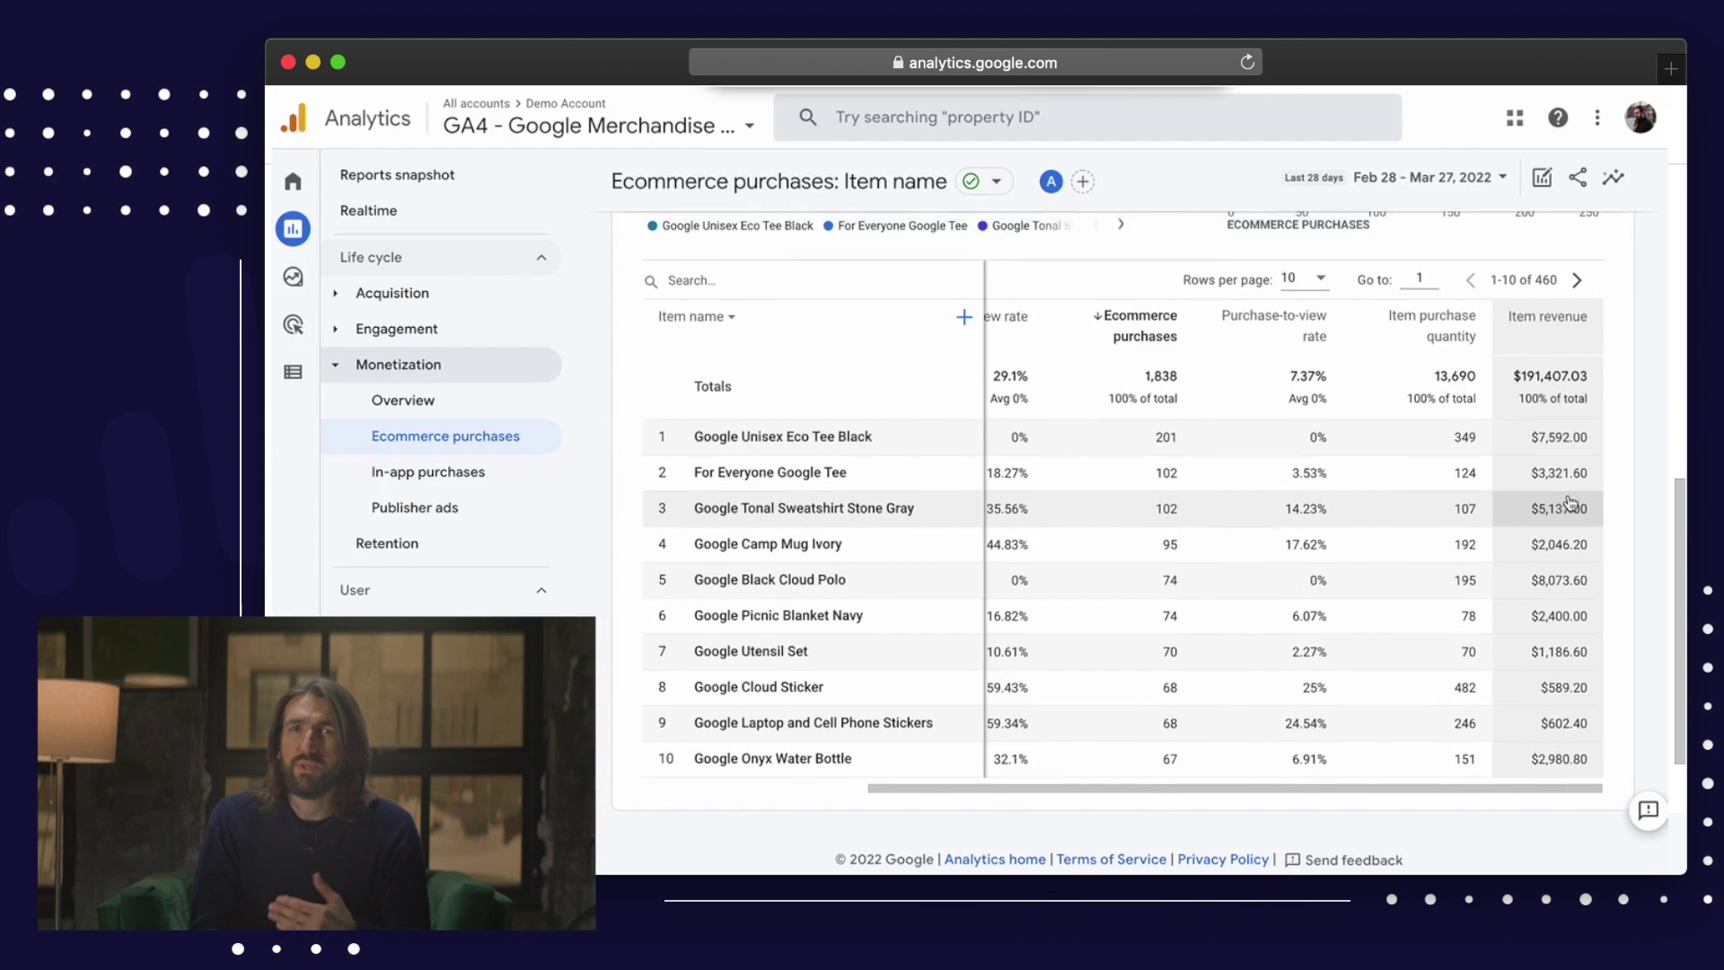
pyautogui.scroll(3, 1545, 473)
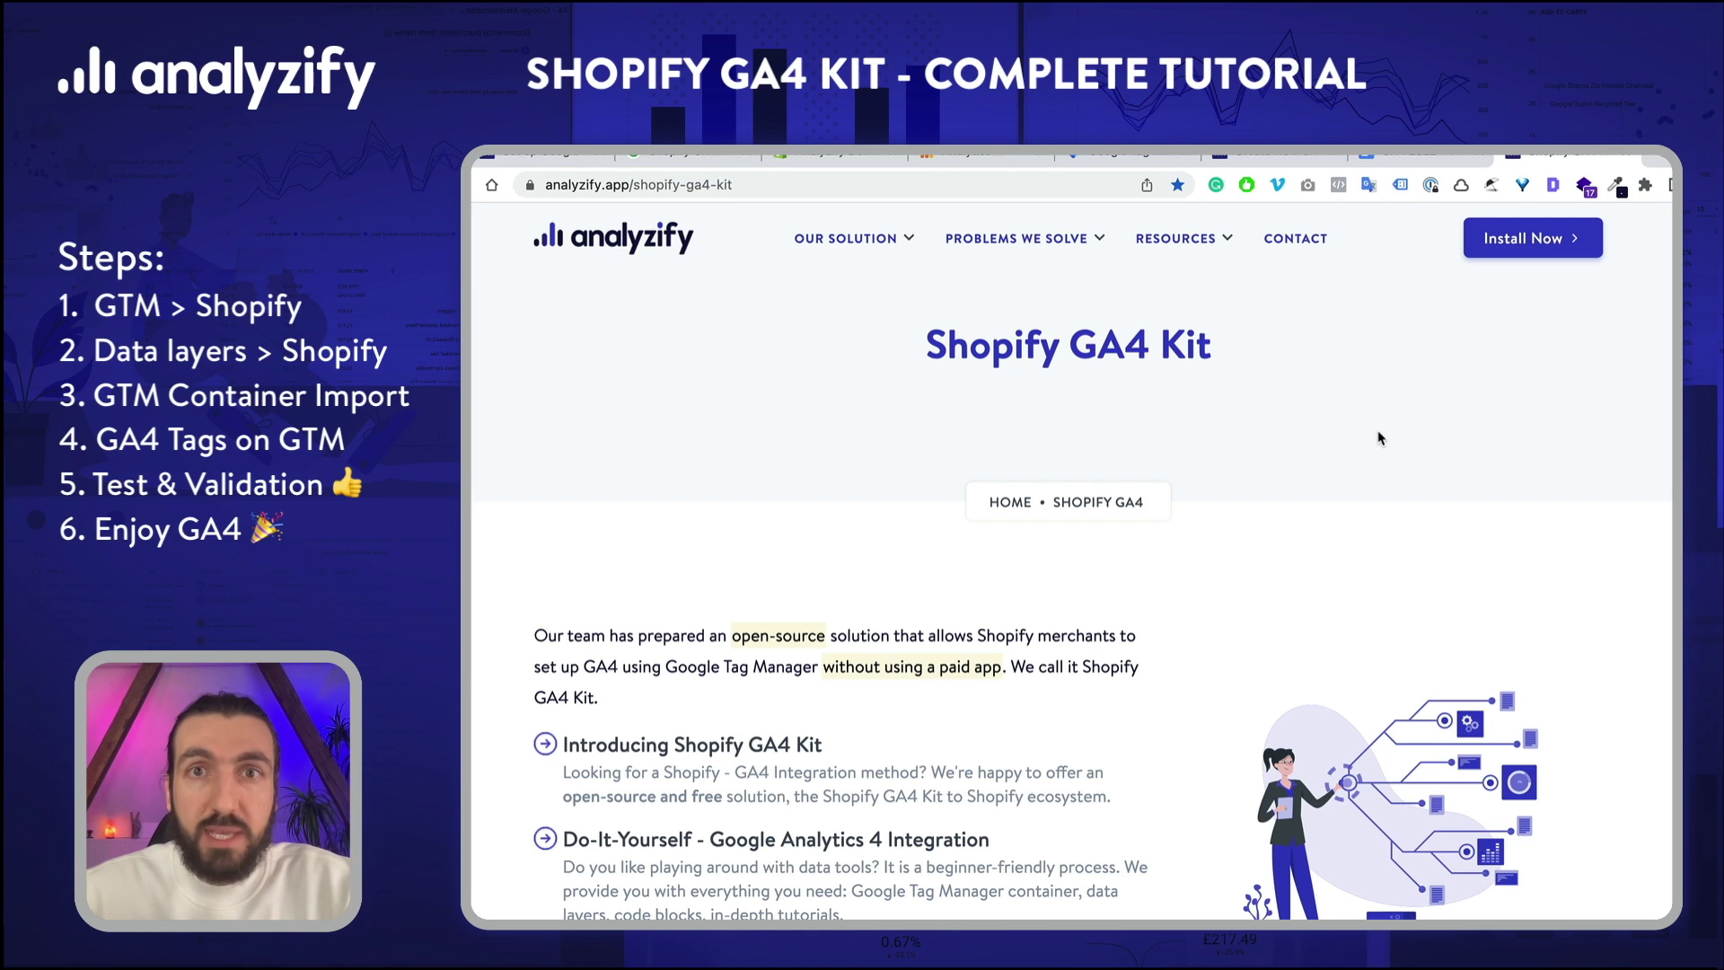
# Step: Browse the Shopify GA4 Kit page and open the Kit Part 1: Data Layers card, reaching the GA4 guide
pyautogui.scroll(1, 1419, 431)
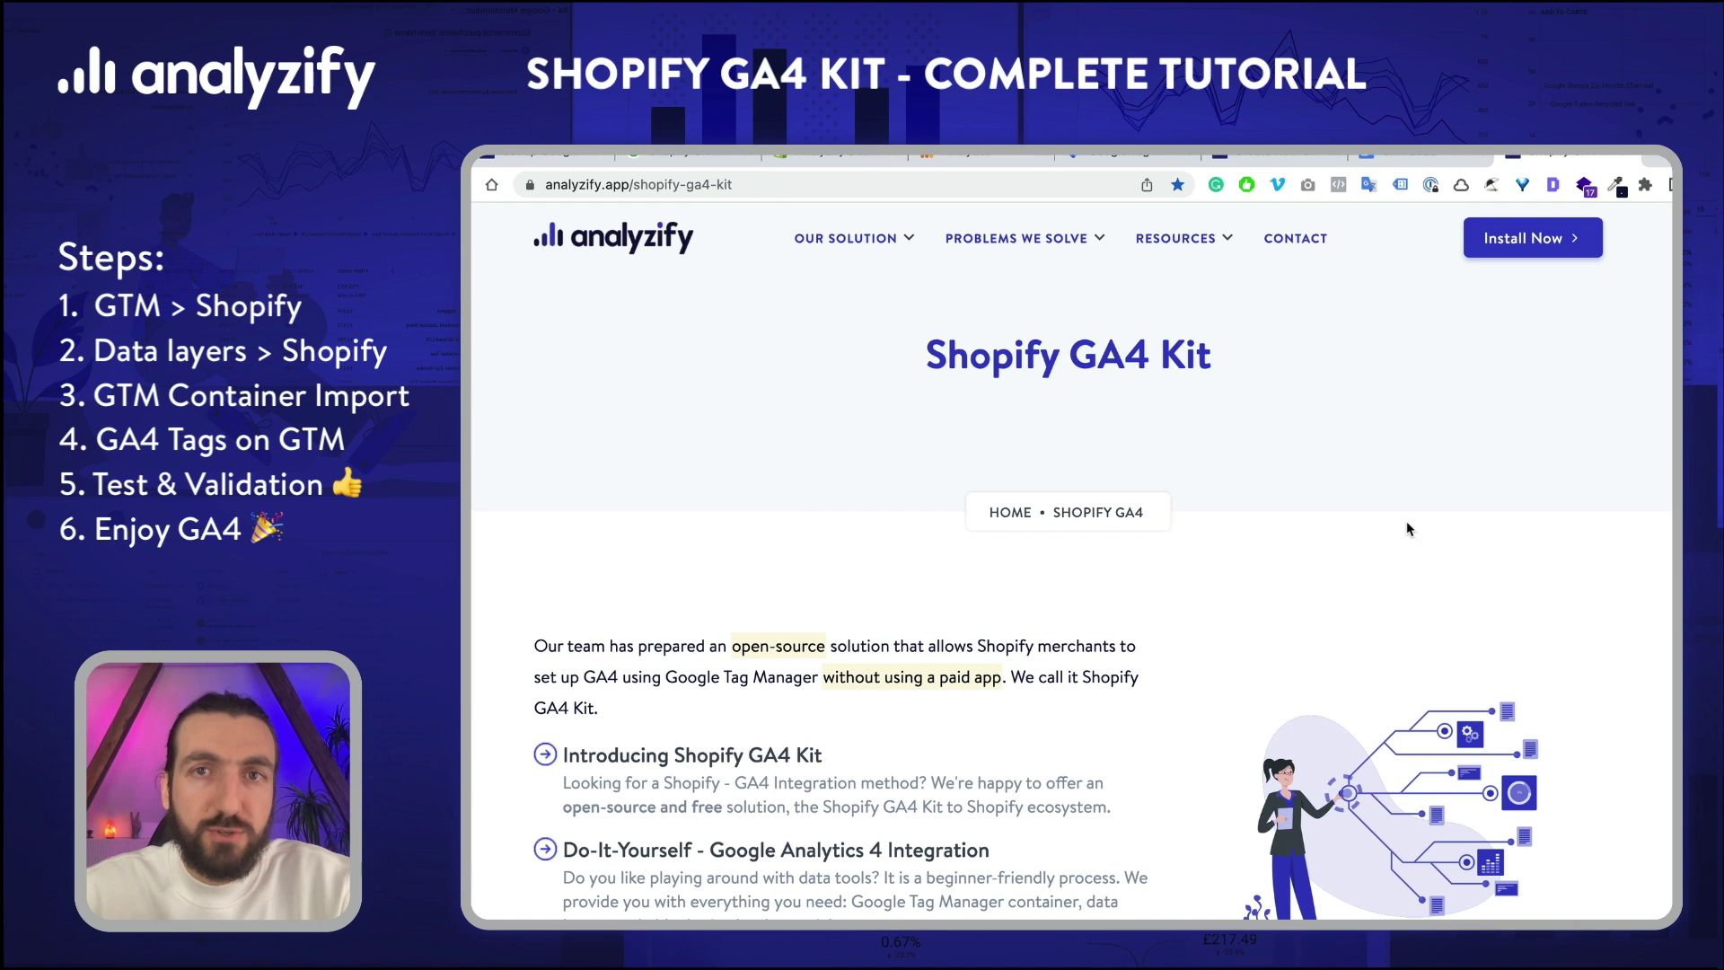
pyautogui.scroll(-5, 1379, 564)
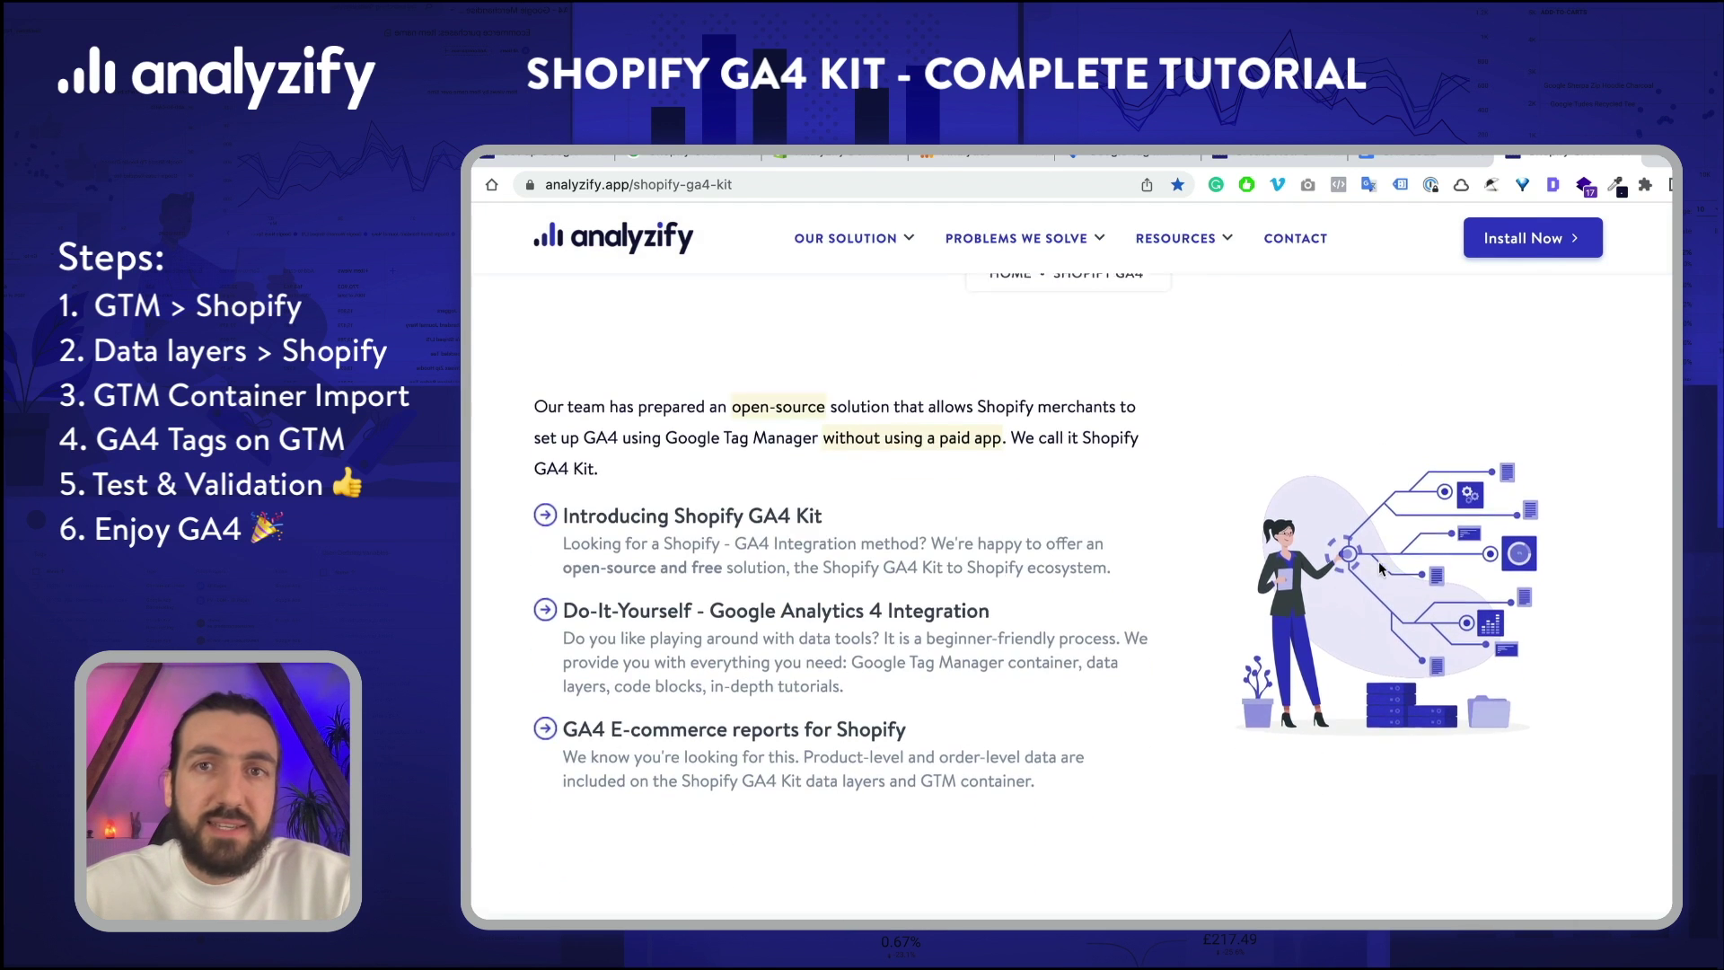
pyautogui.scroll(5, 1380, 539)
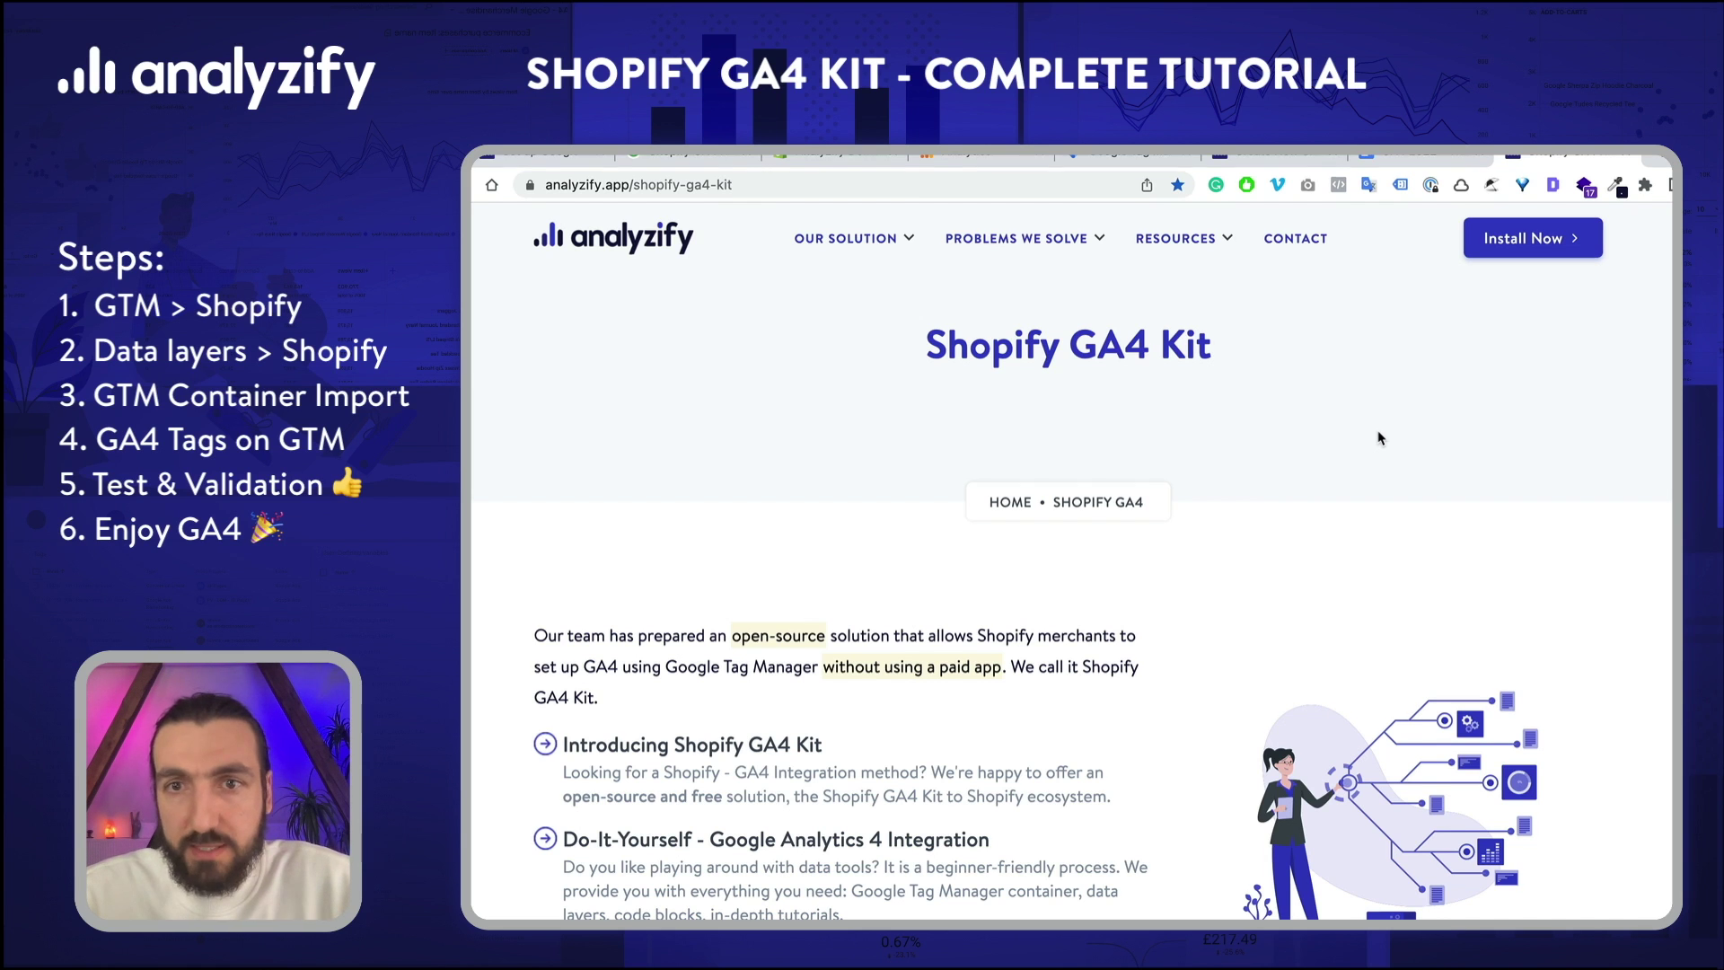
pyautogui.scroll(-5, 1338, 490)
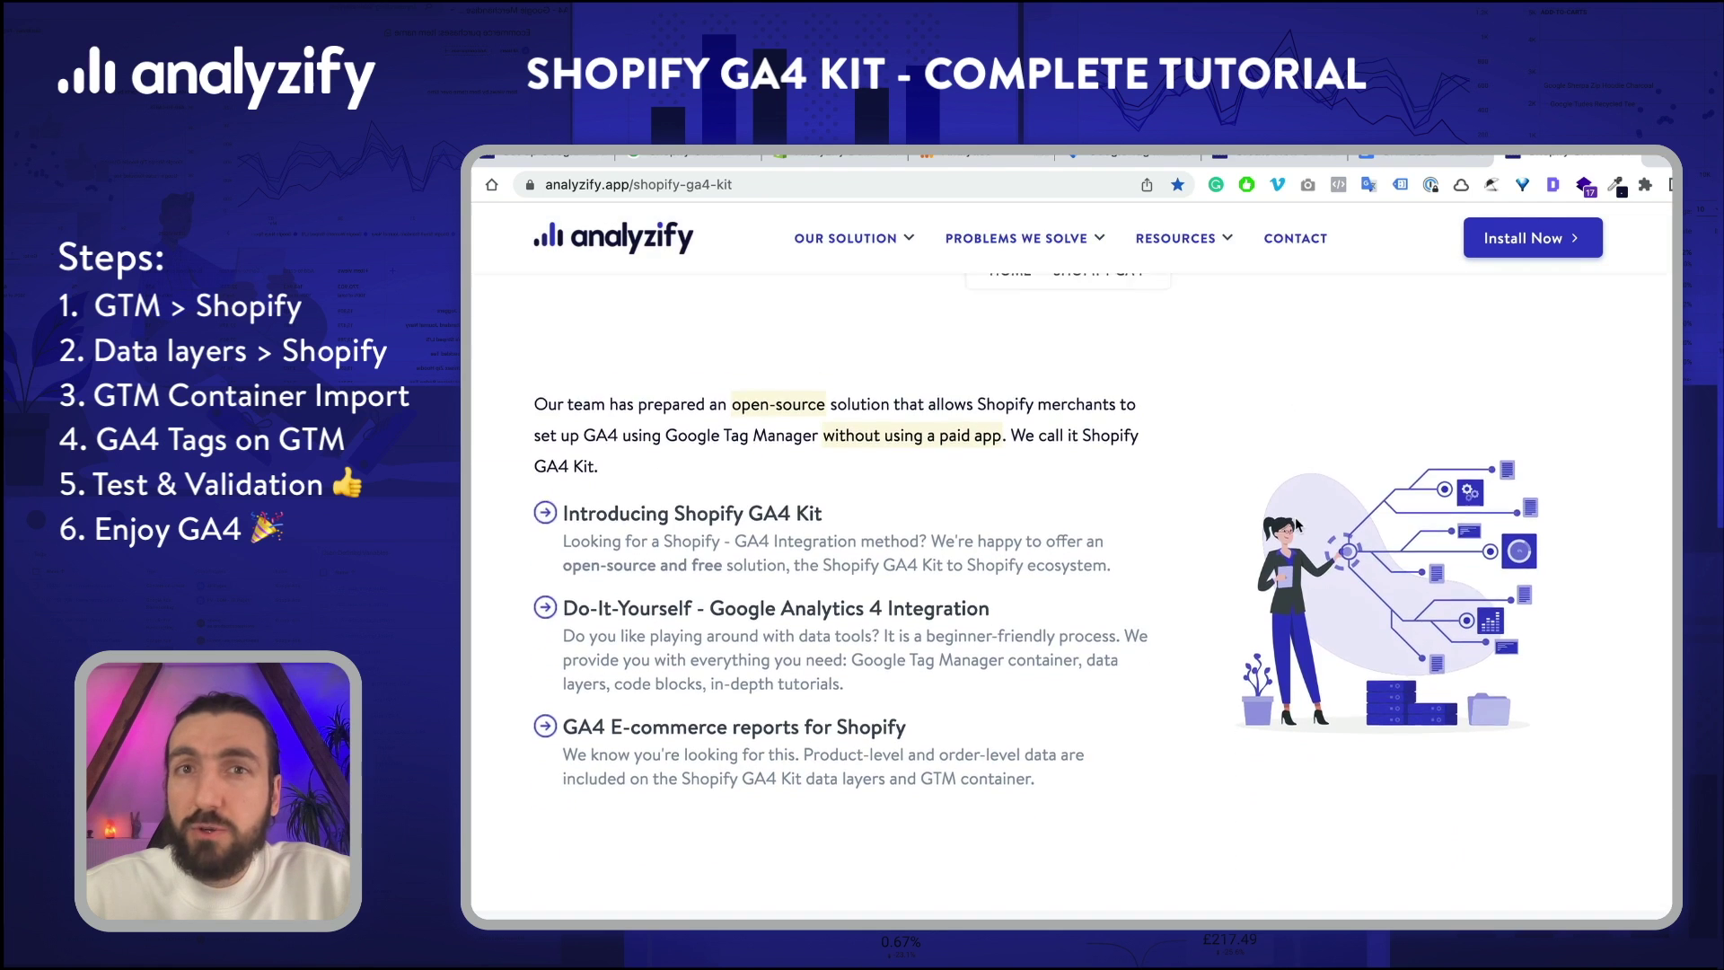
pyautogui.scroll(-15, 1297, 525)
pyautogui.click(754, 615)
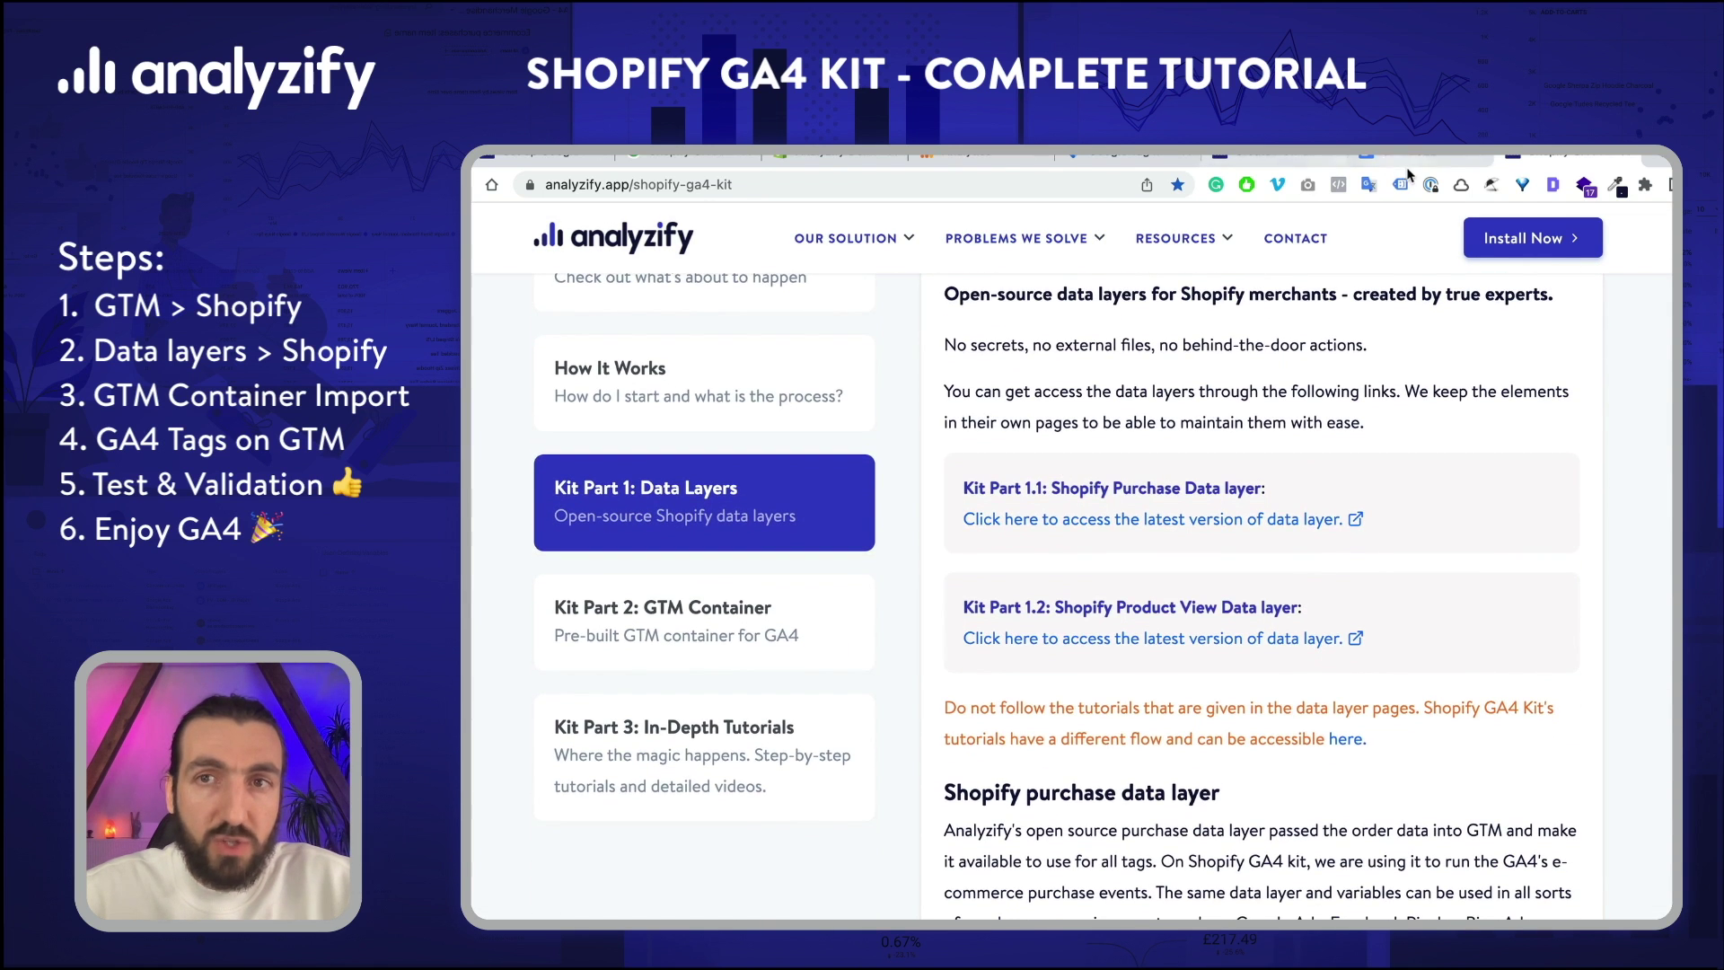
pyautogui.click(1408, 171)
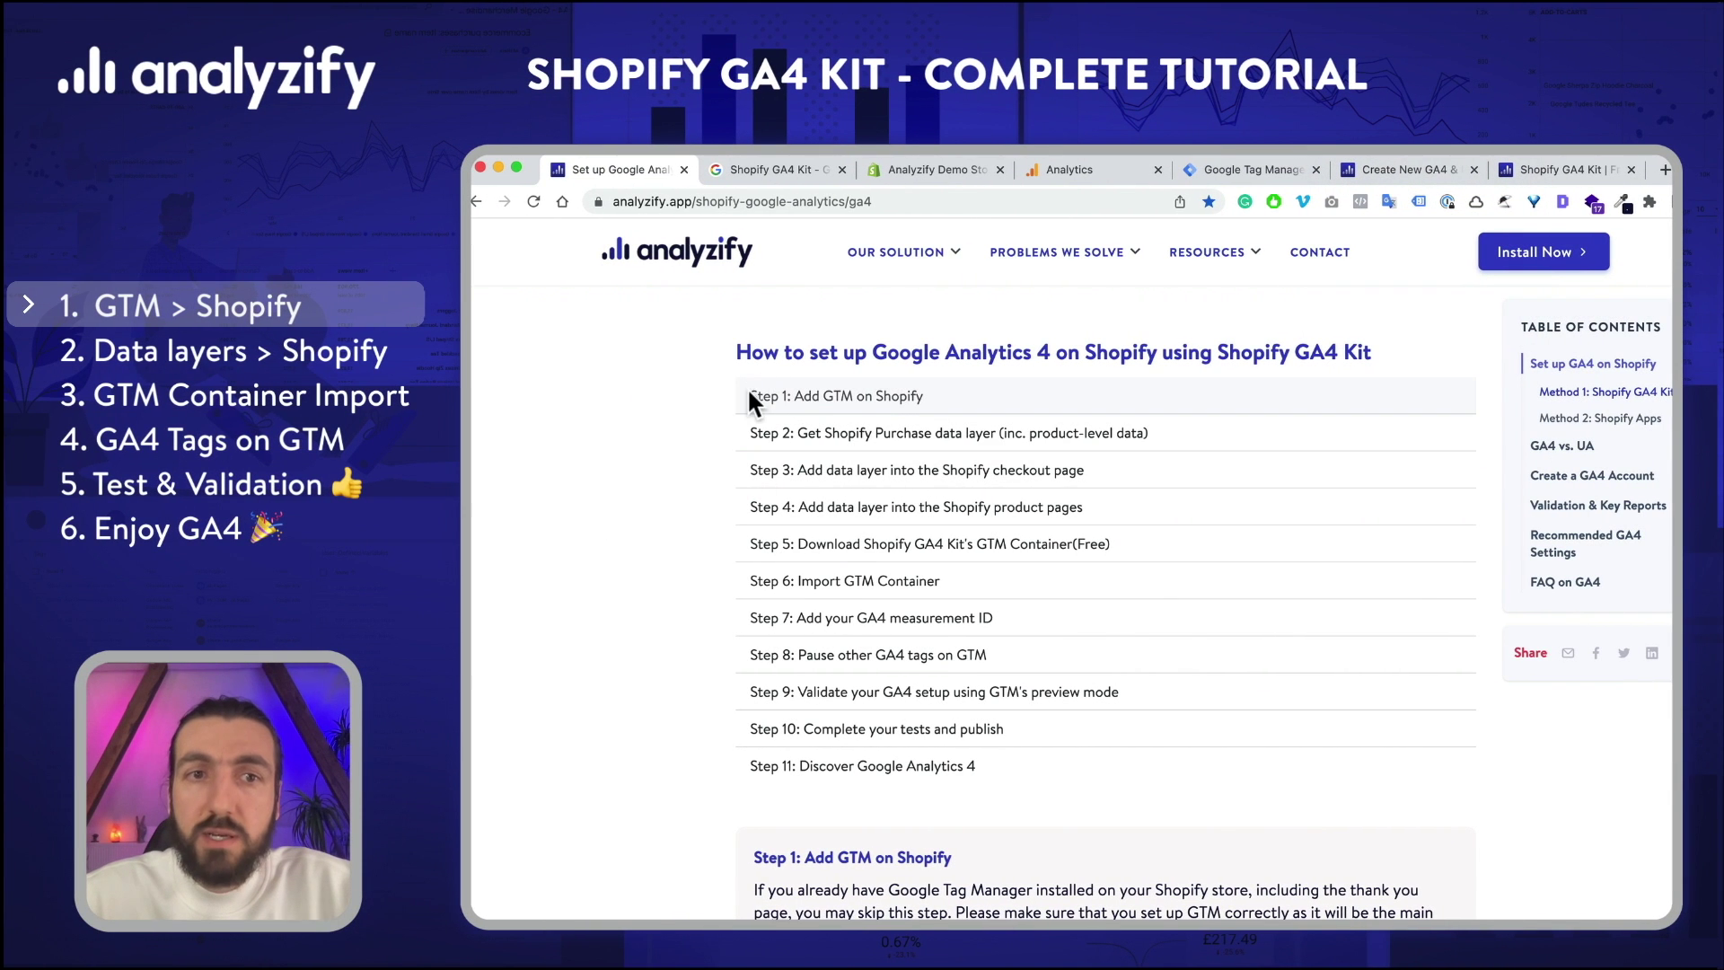
# Step: Highlight the Step 1 'Add GTM on Shopify' task text in the guide, then clear the highlight
pyautogui.moveTo(823, 396); pyautogui.dragTo(950, 397)
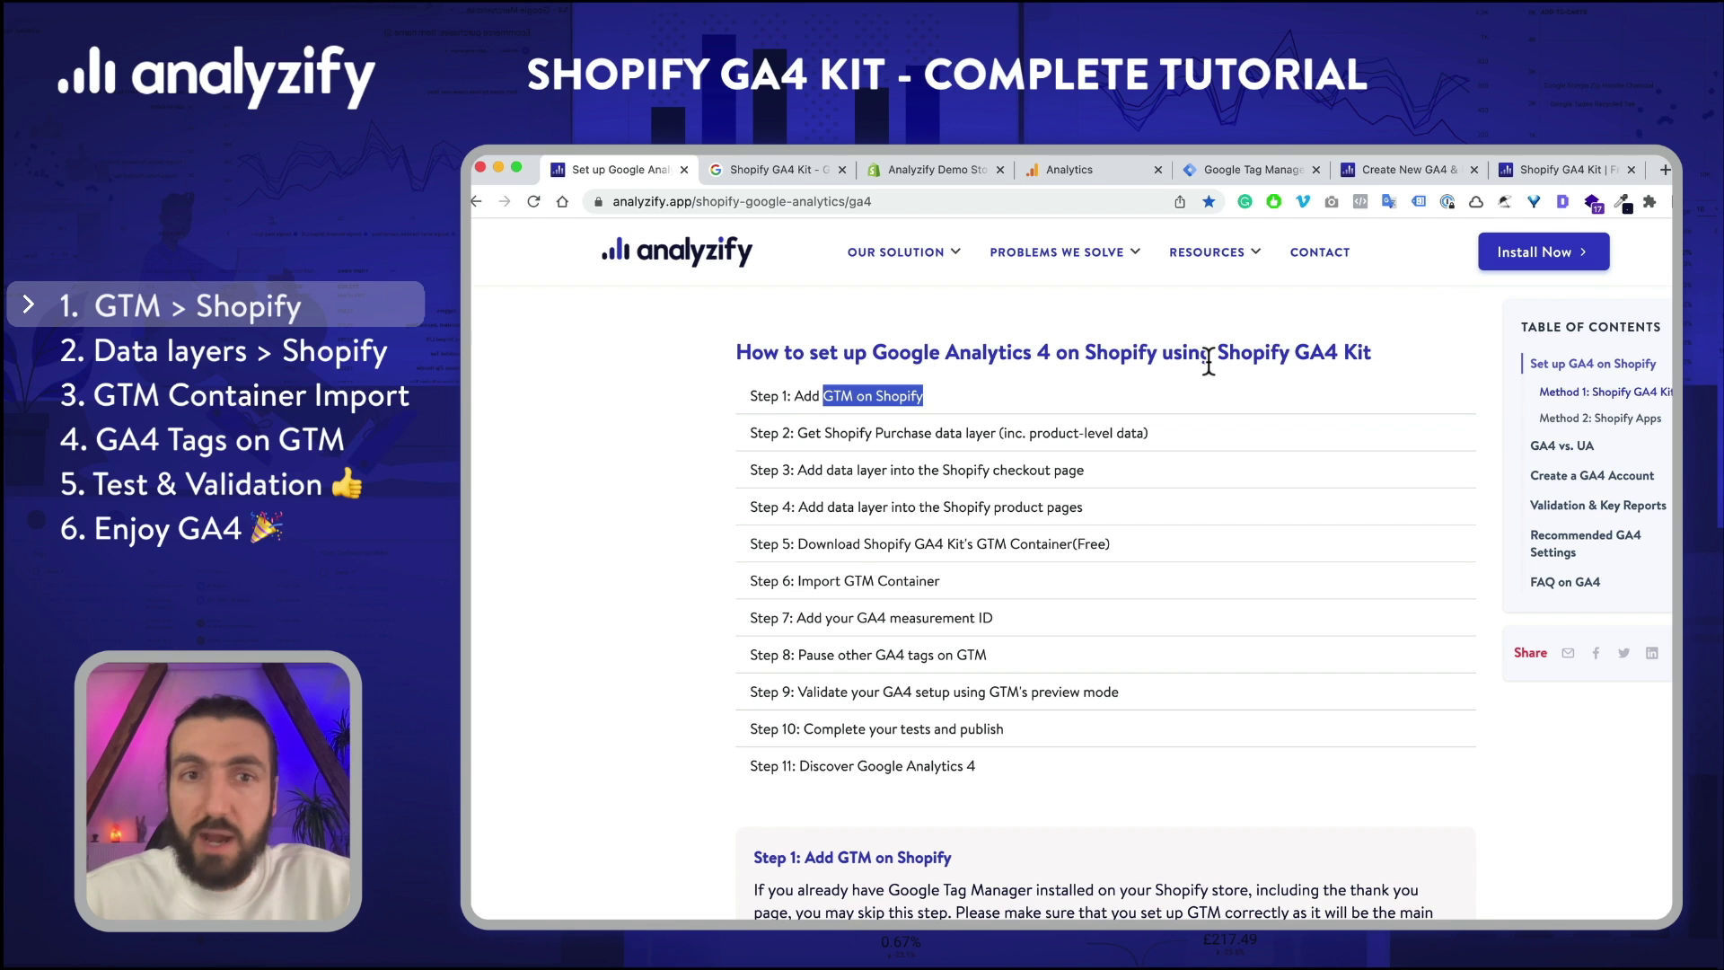
pyautogui.scroll(-1, 857, 477)
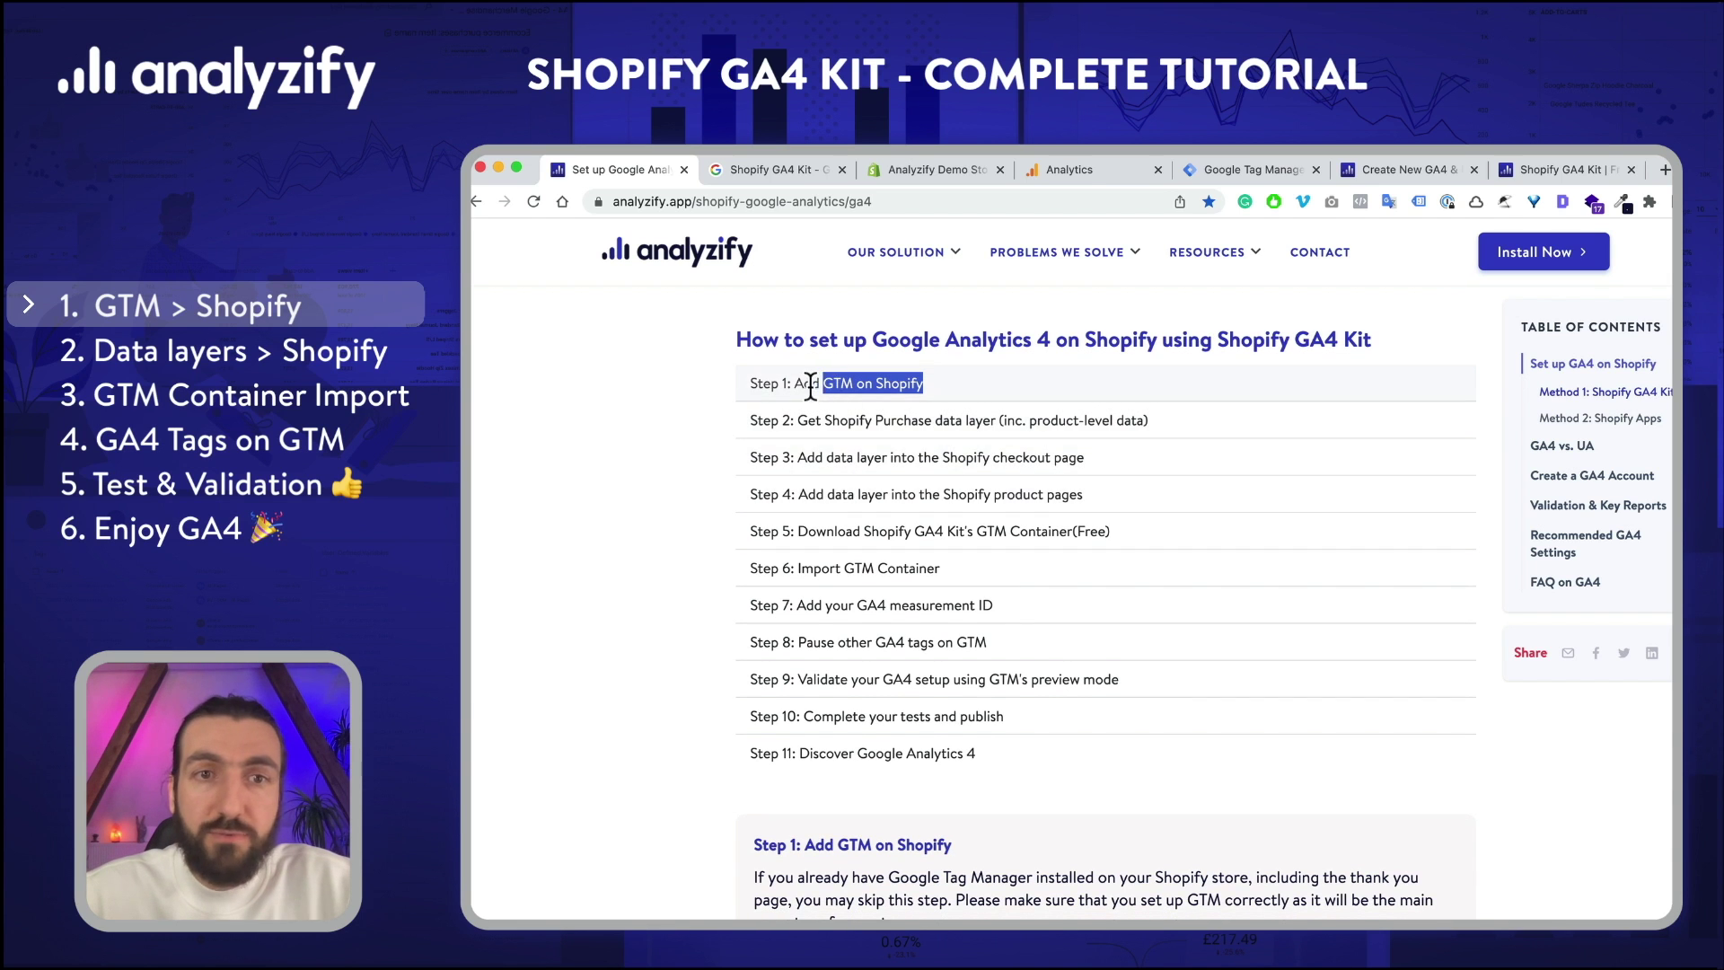
pyautogui.moveTo(792, 385); pyautogui.dragTo(935, 385)
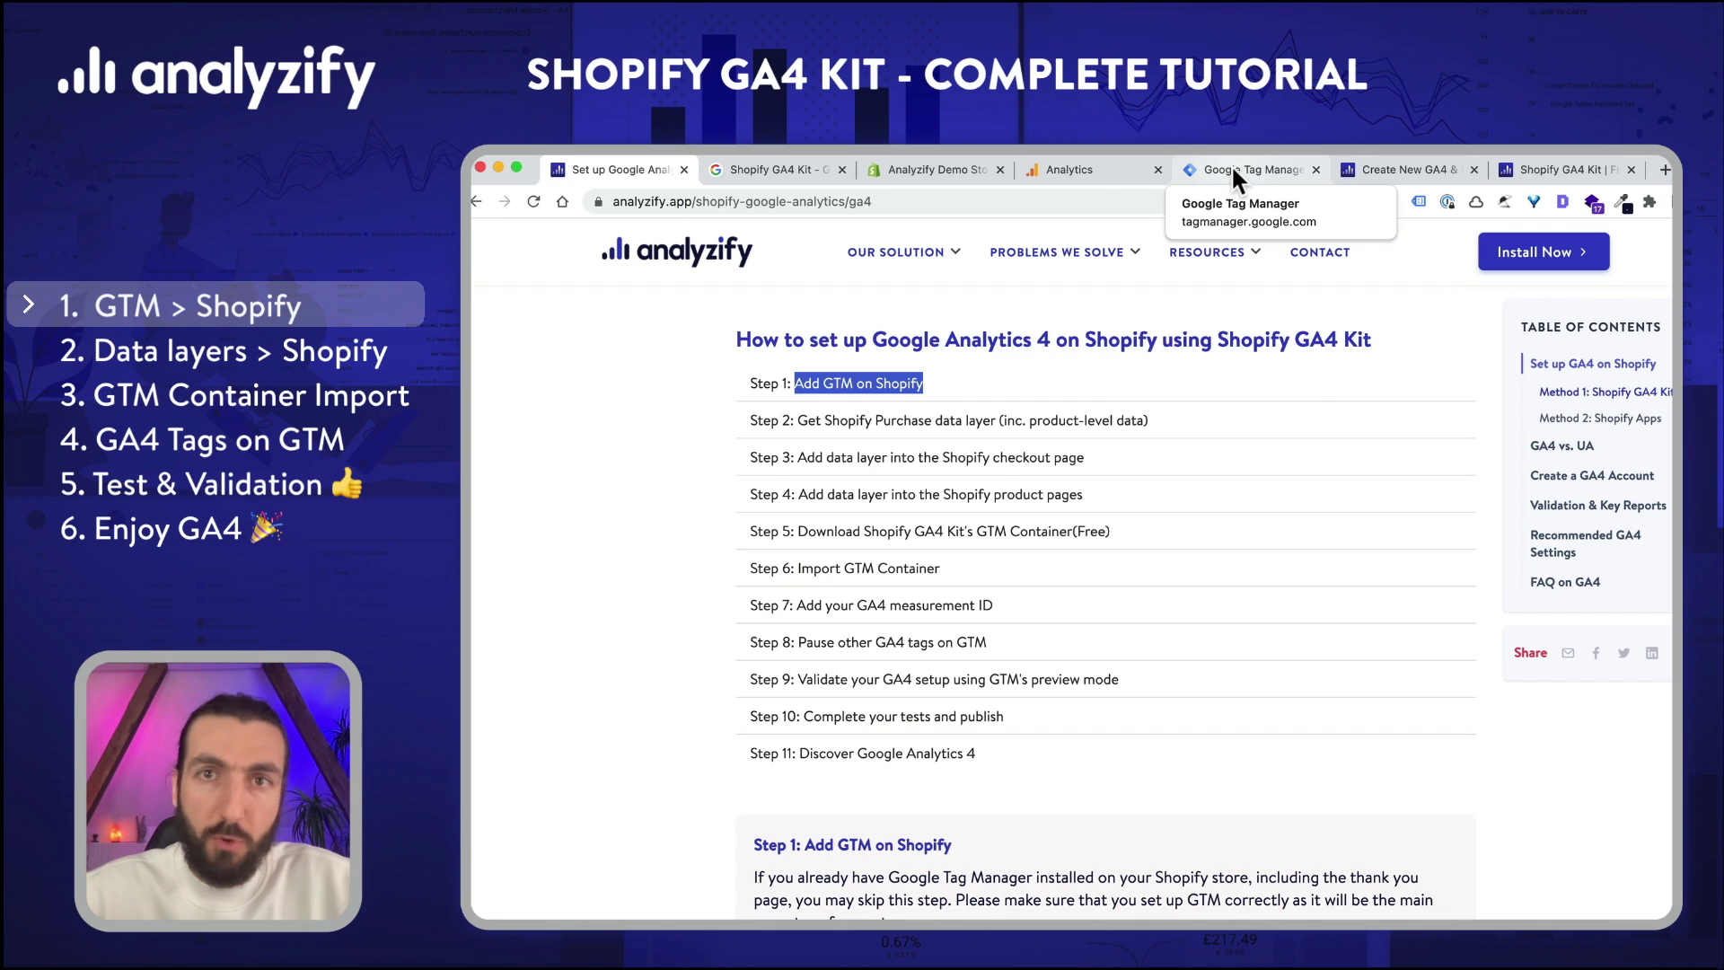
pyautogui.click(1306, 369)
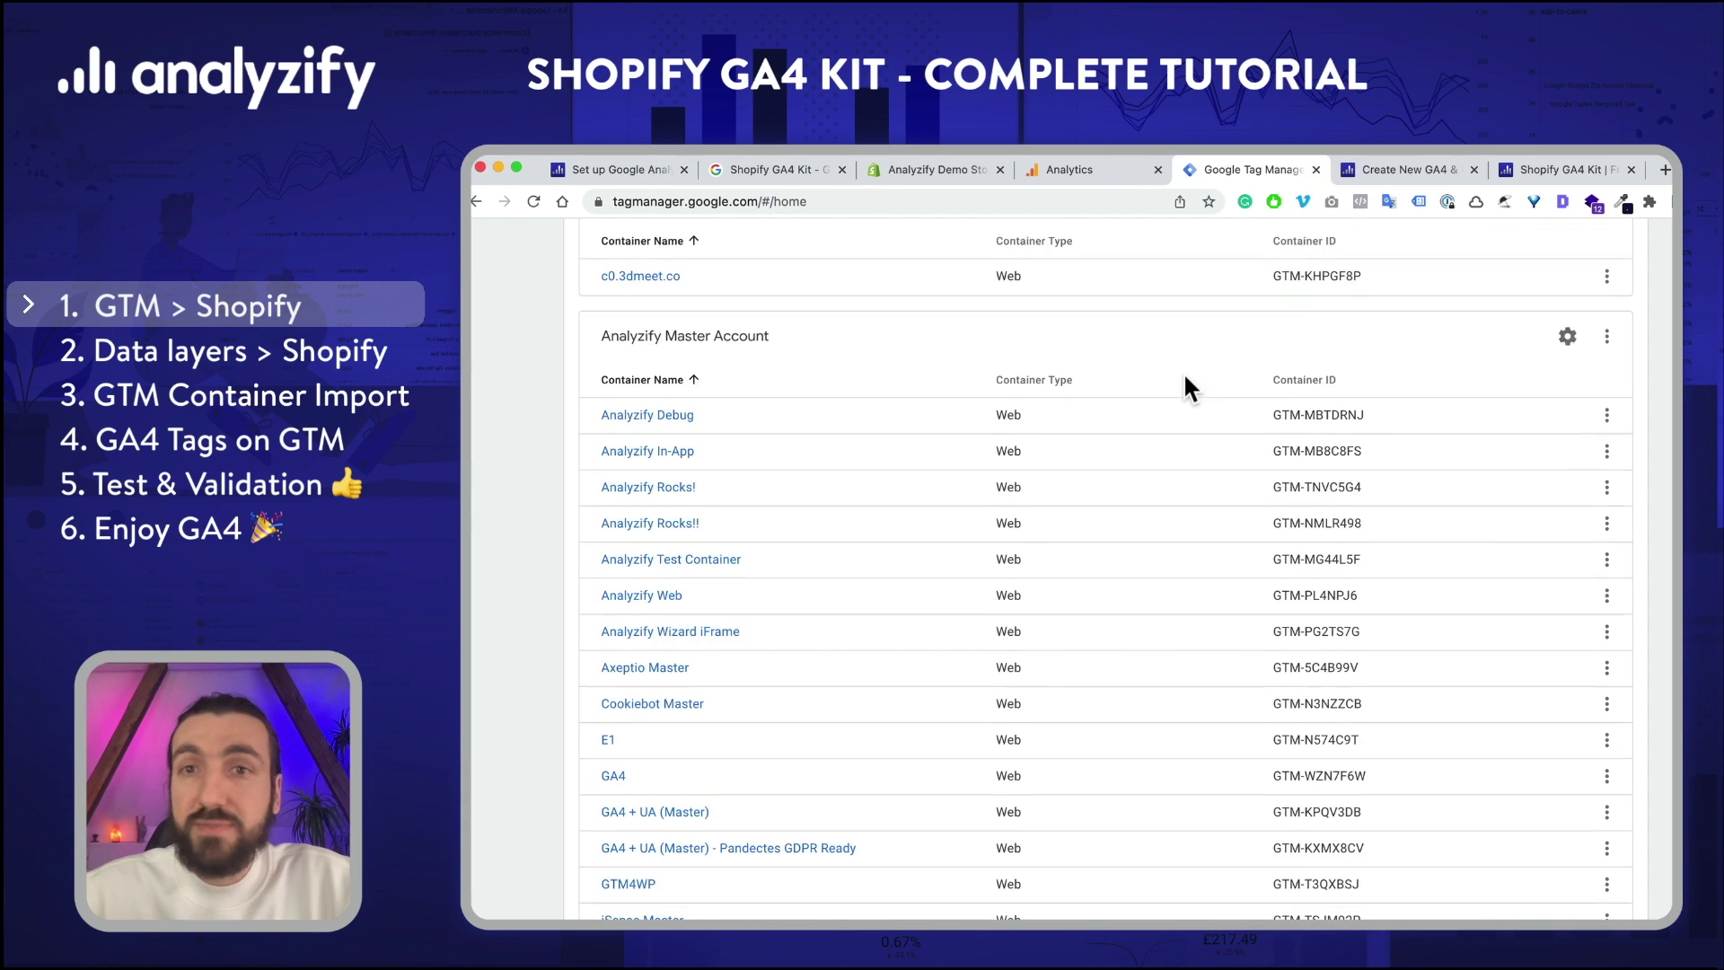
pyautogui.scroll(1, 1360, 394)
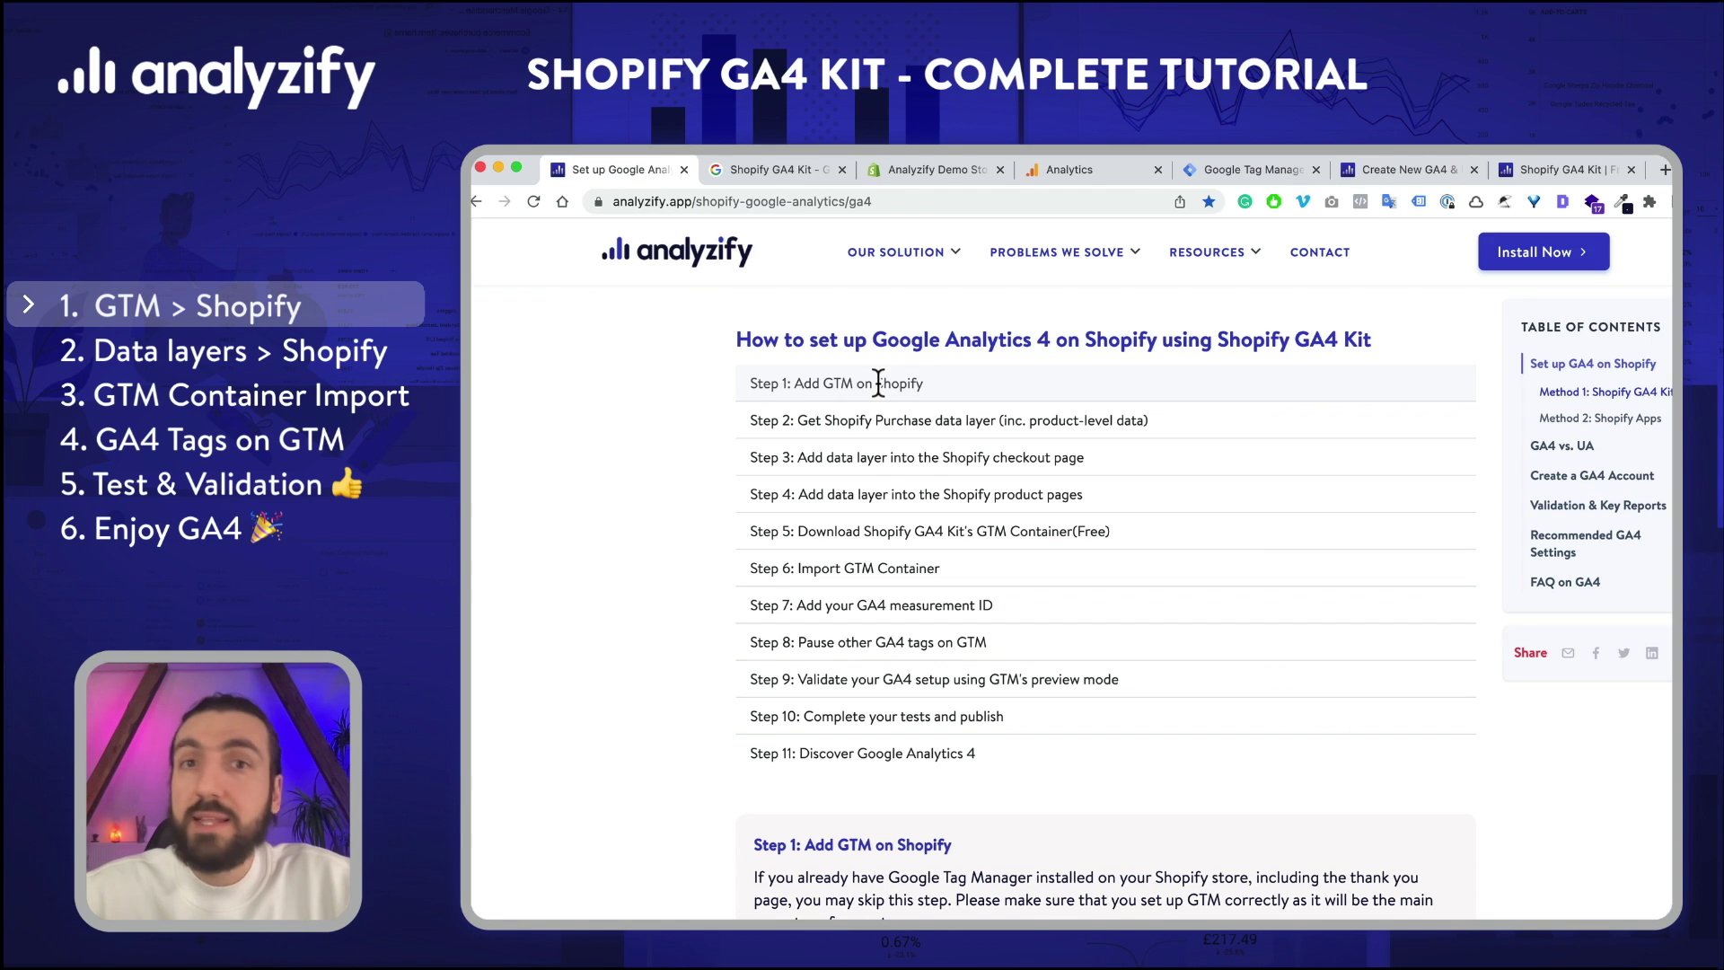
# Step: Highlight the Step 1 line, then start a new account from the Tag Manager accounts list
pyautogui.tripleClick(879, 383)
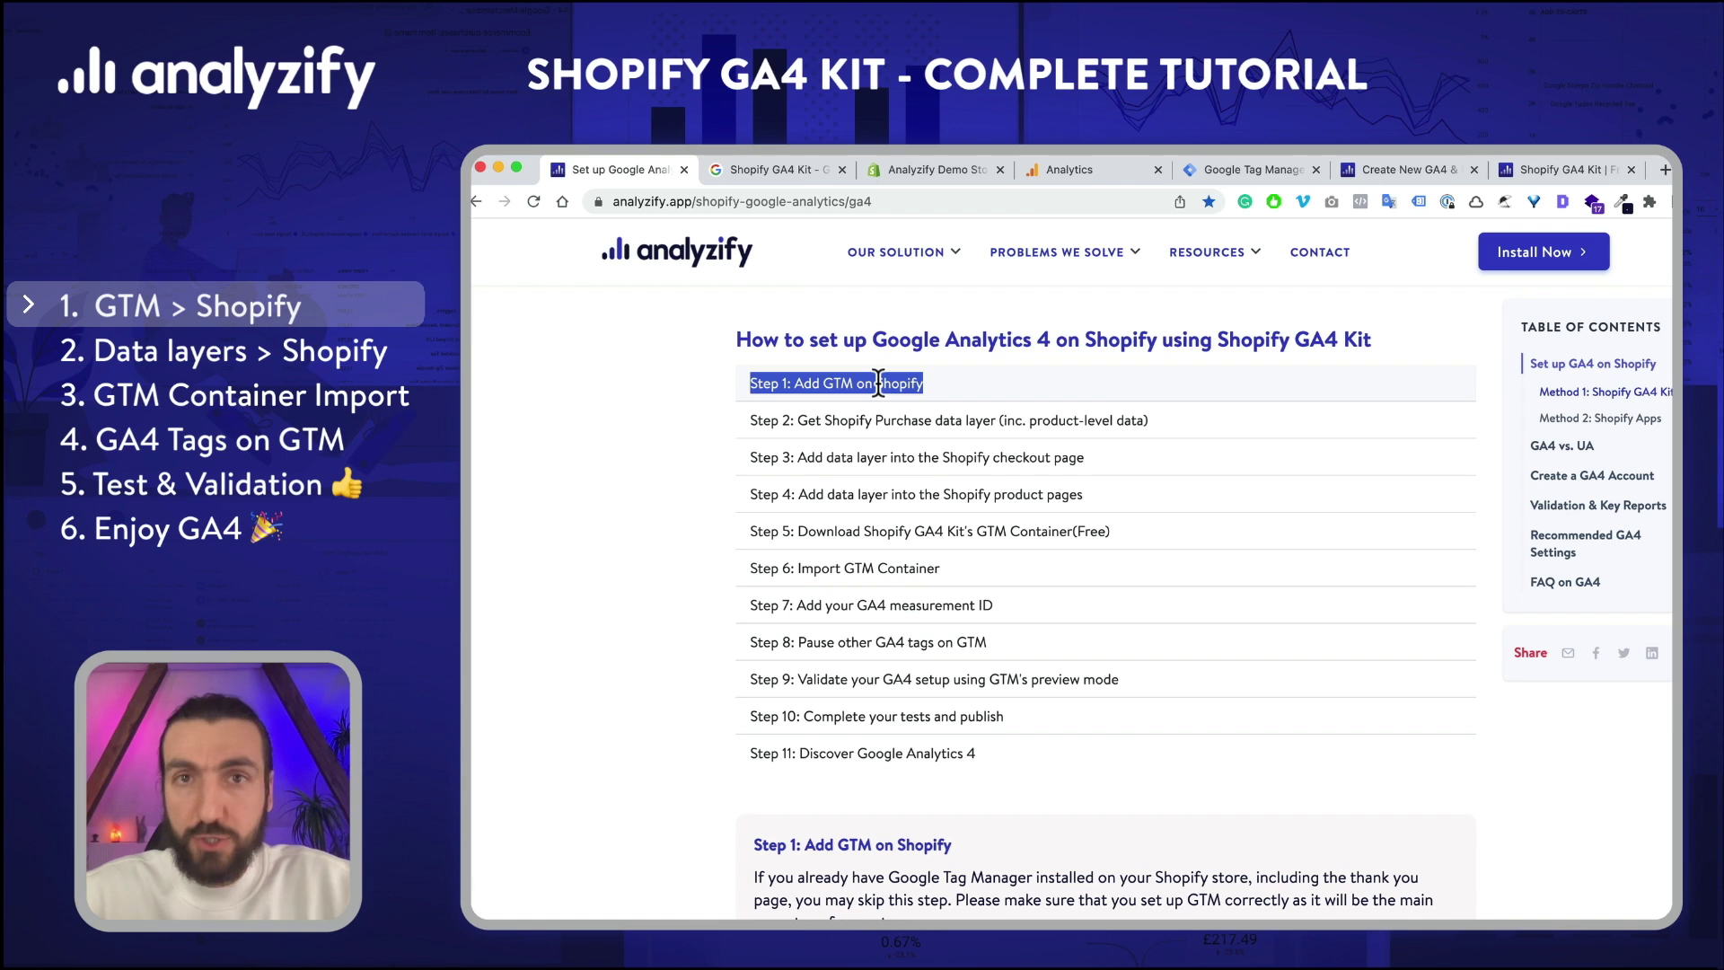
pyautogui.click(1259, 176)
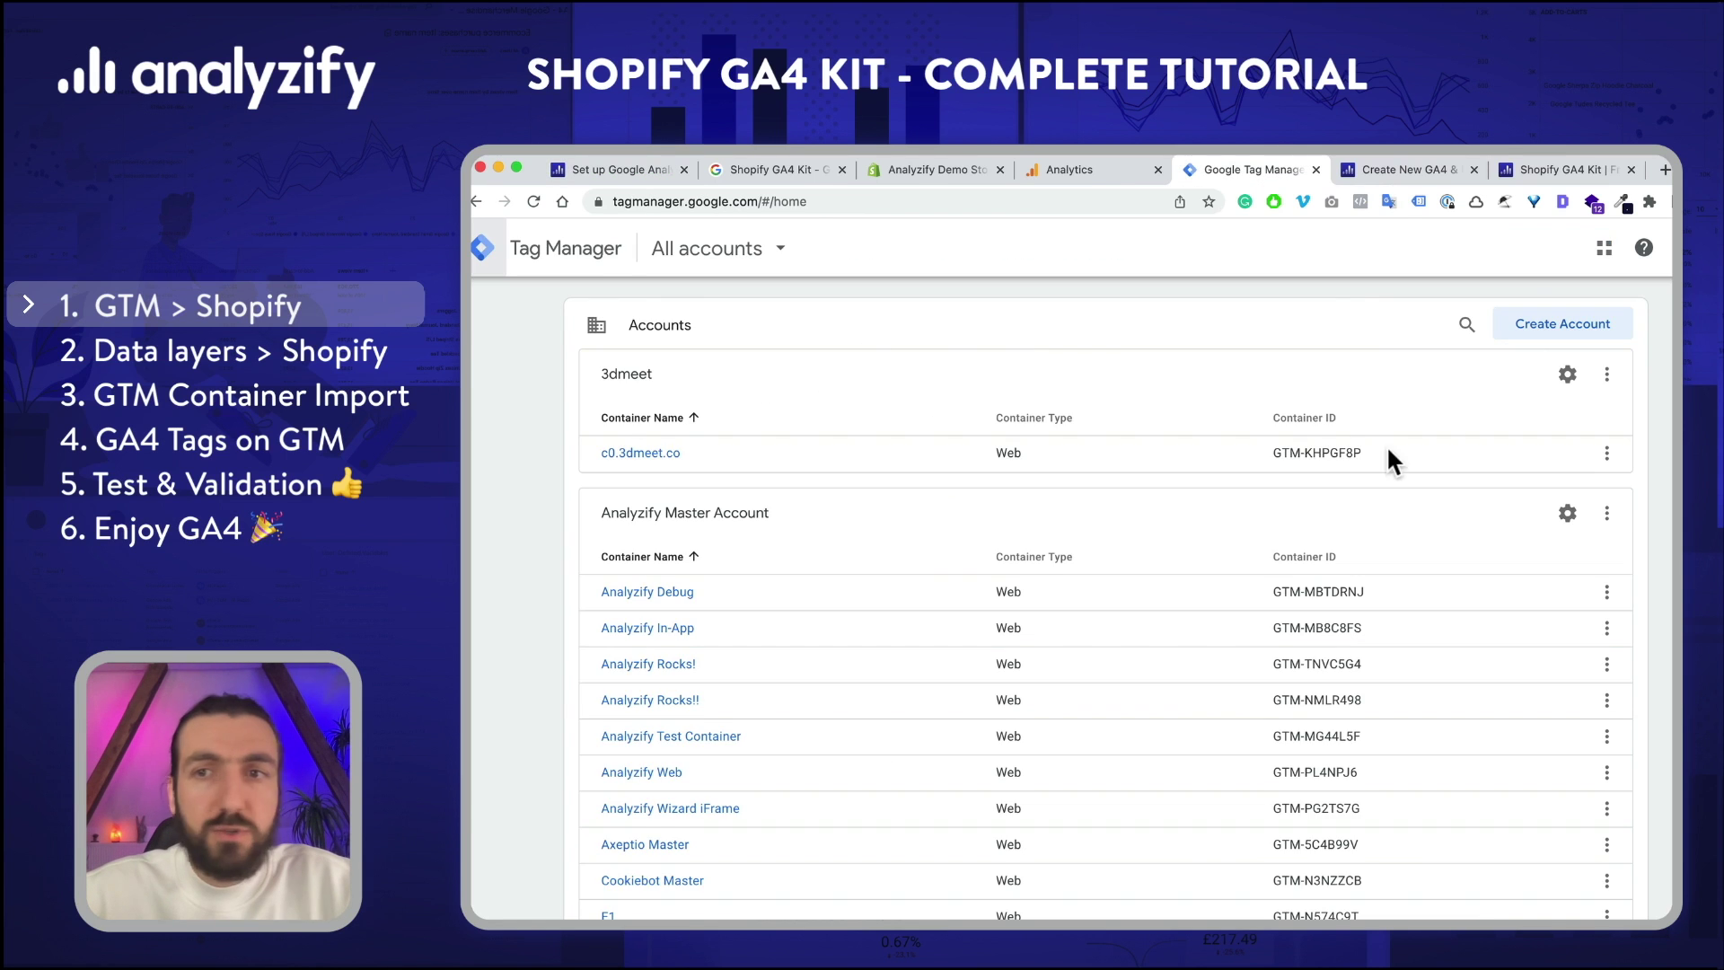
pyautogui.click(1578, 328)
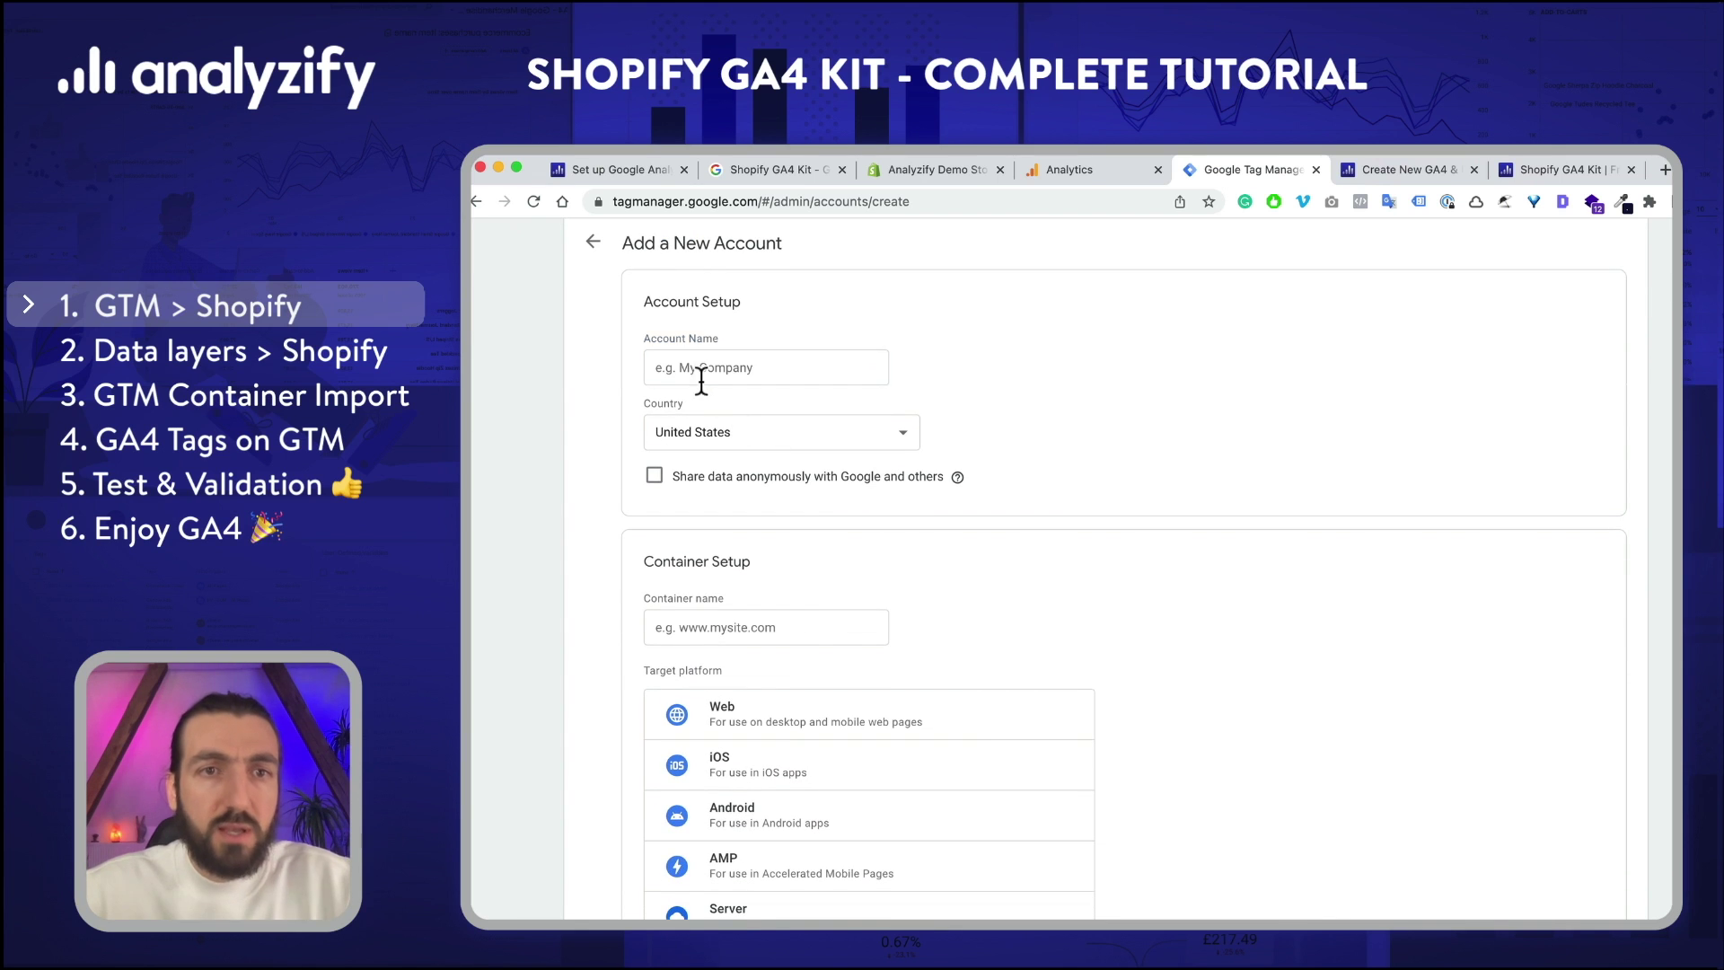
# Step: Enter the new Tag Manager account name and set the account country to Estonia
pyautogui.click(702, 382)
pyautogui.write('Shi')
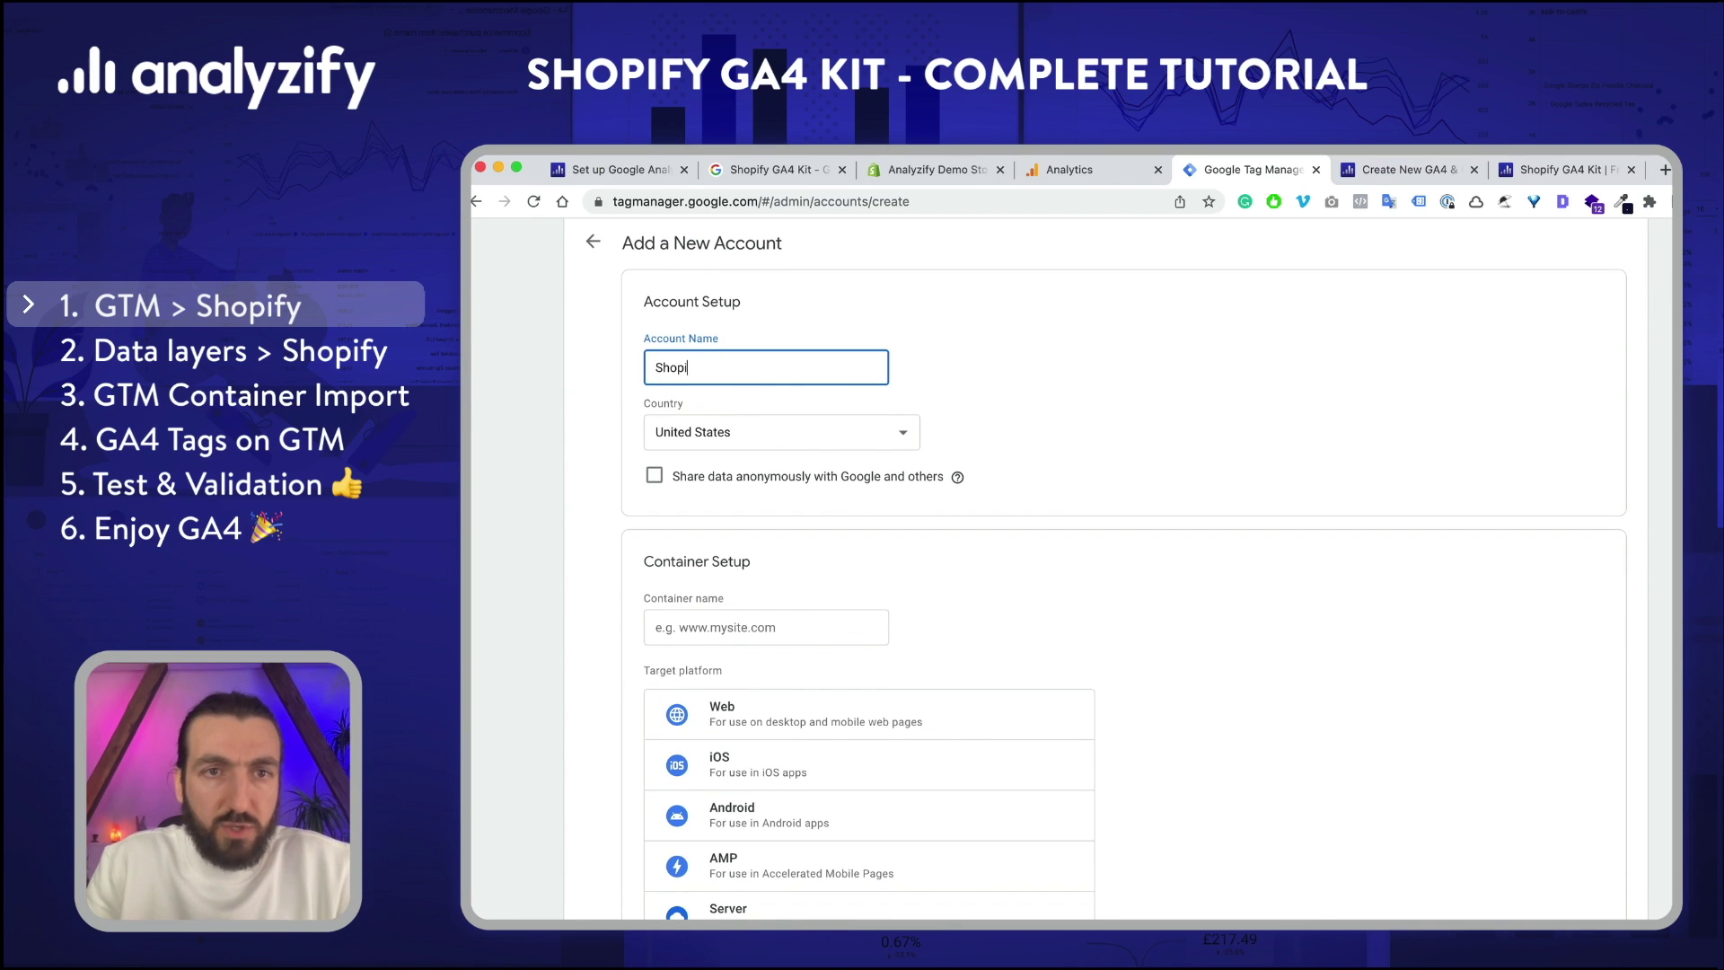
pyautogui.write('pify GA4 Kit')
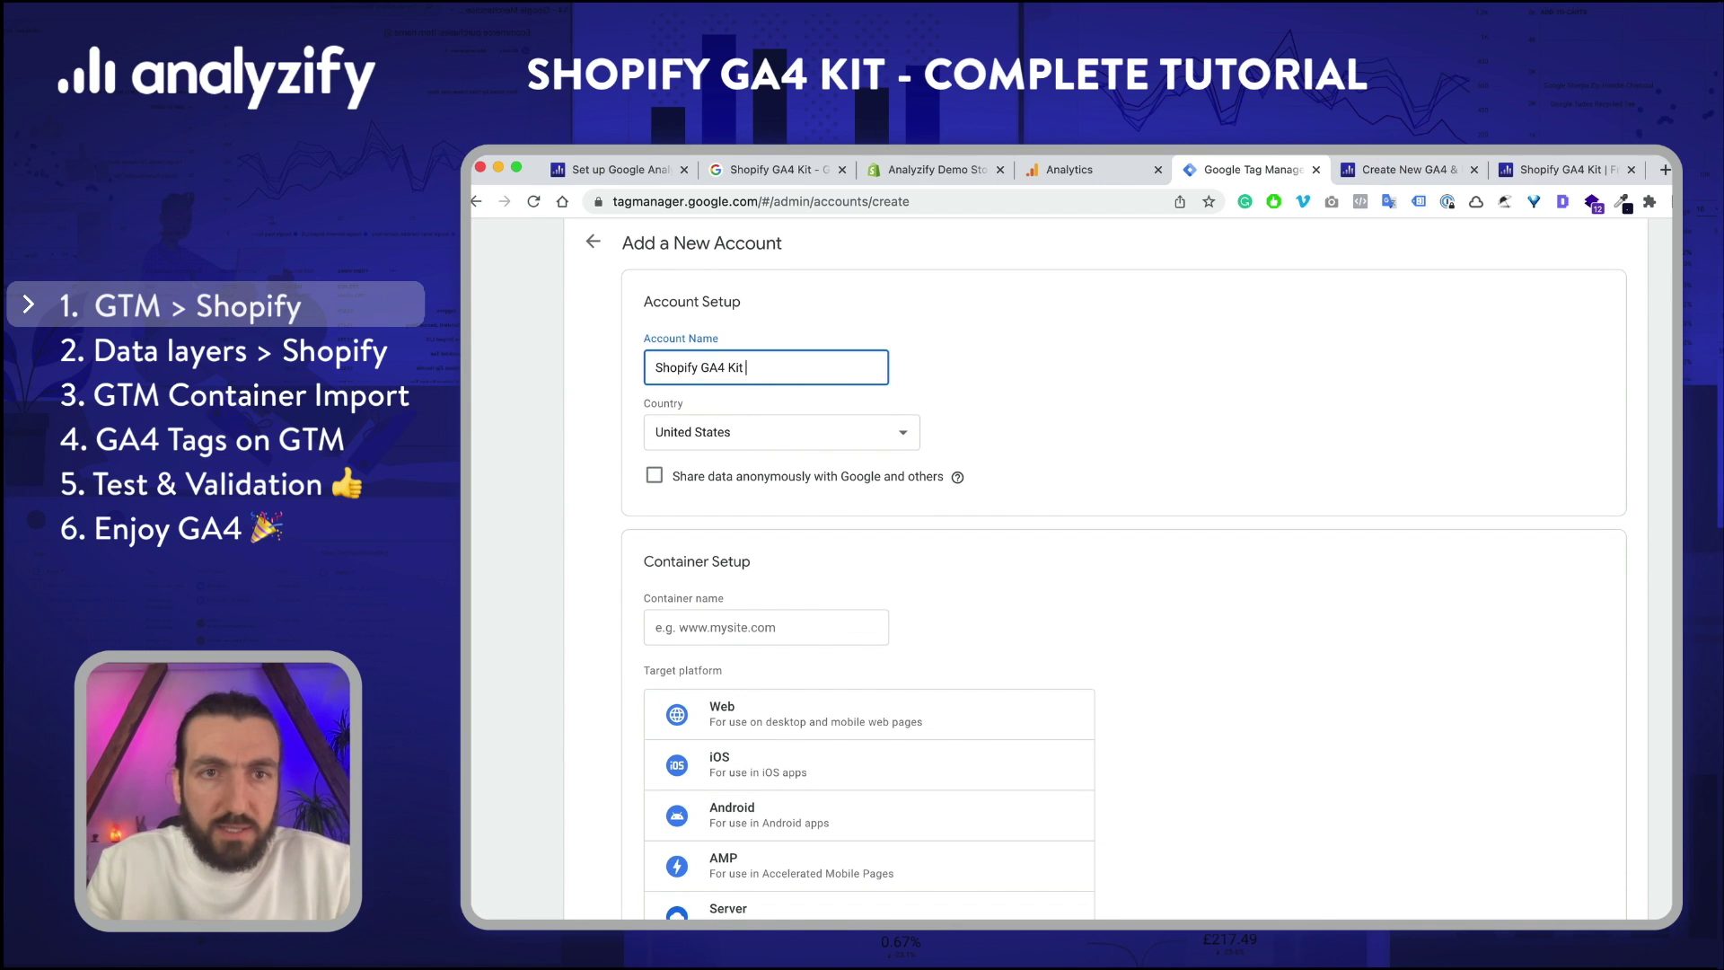
pyautogui.press('BackSpace')
pyautogui.press('BackSpace')
pyautogui.press('BackSpace')
pyautogui.write('- Tutorial')
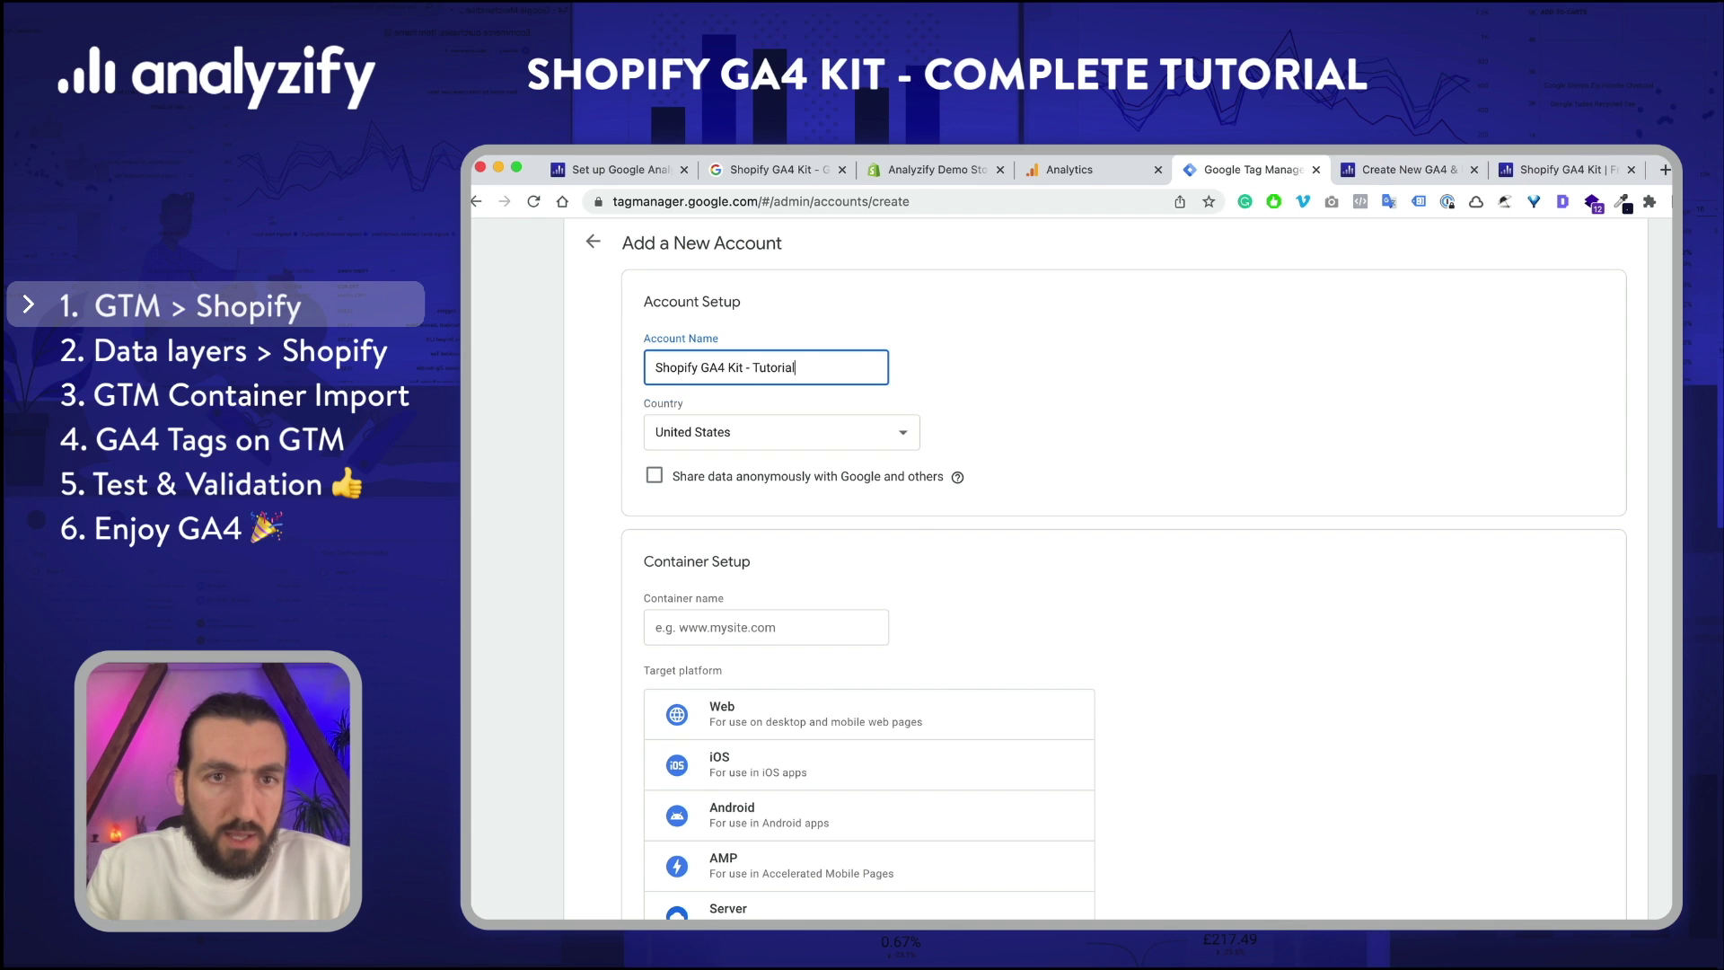
pyautogui.press('Tab')
pyautogui.press('e')
pyautogui.press('space')
pyautogui.press('Down')
pyautogui.press('f')
pyautogui.press('i')
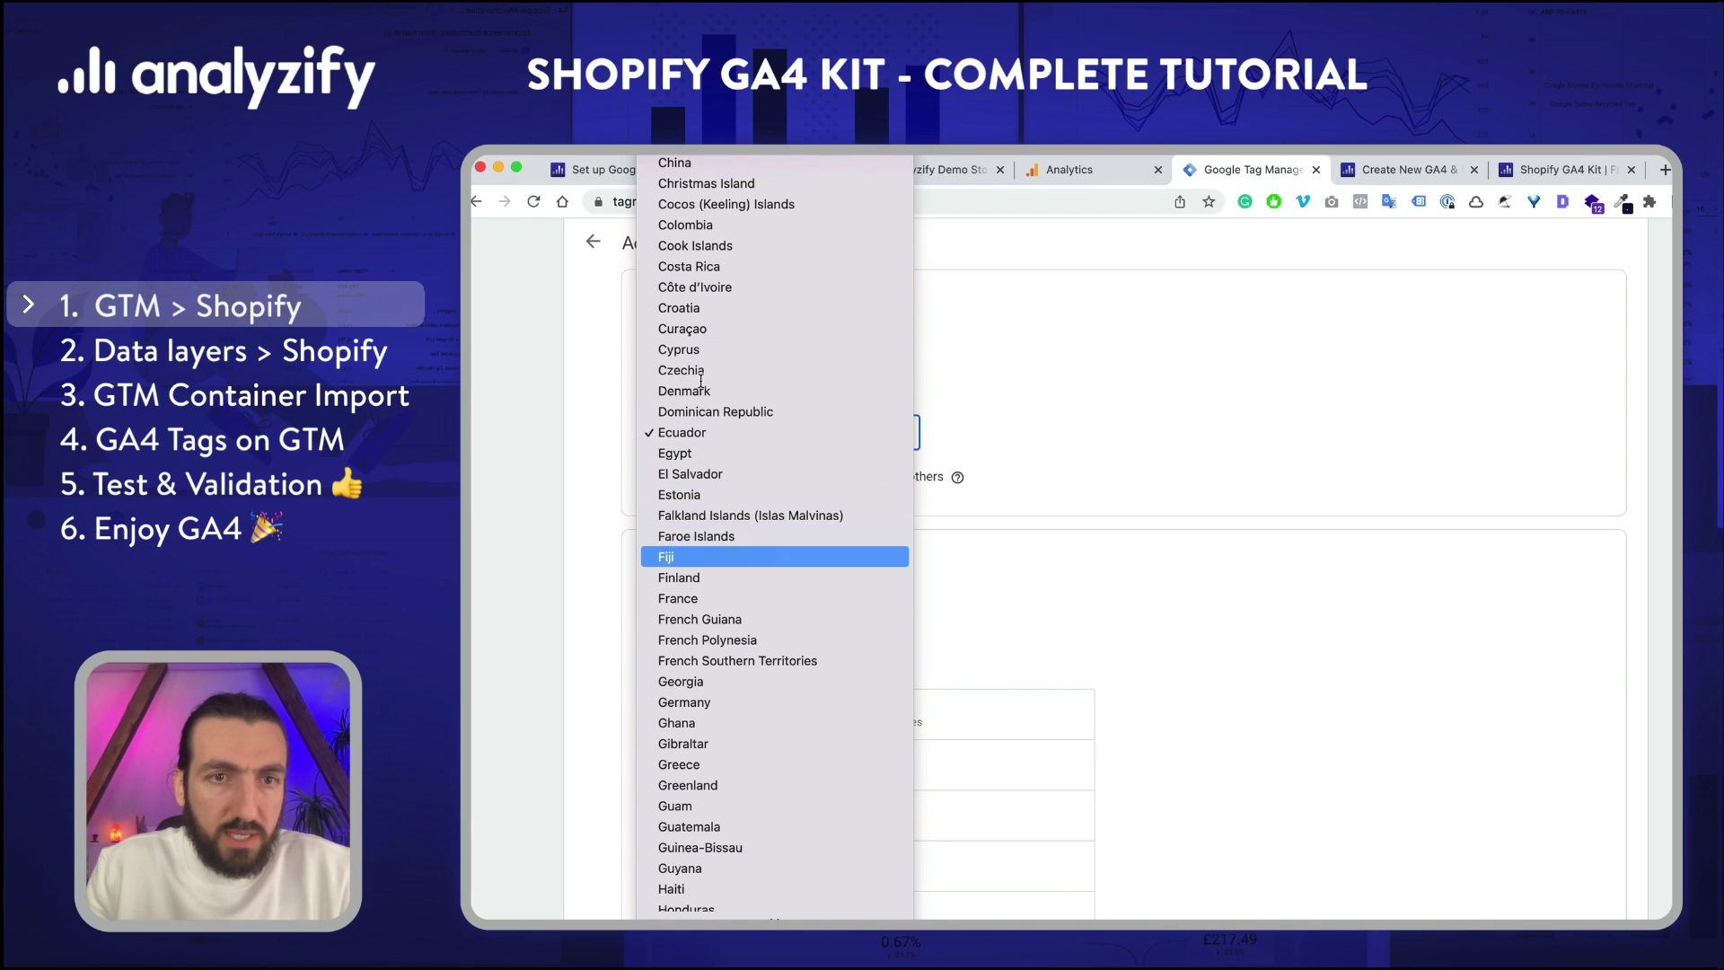
pyautogui.press('f')
pyautogui.press('Up')
pyautogui.press('Return')
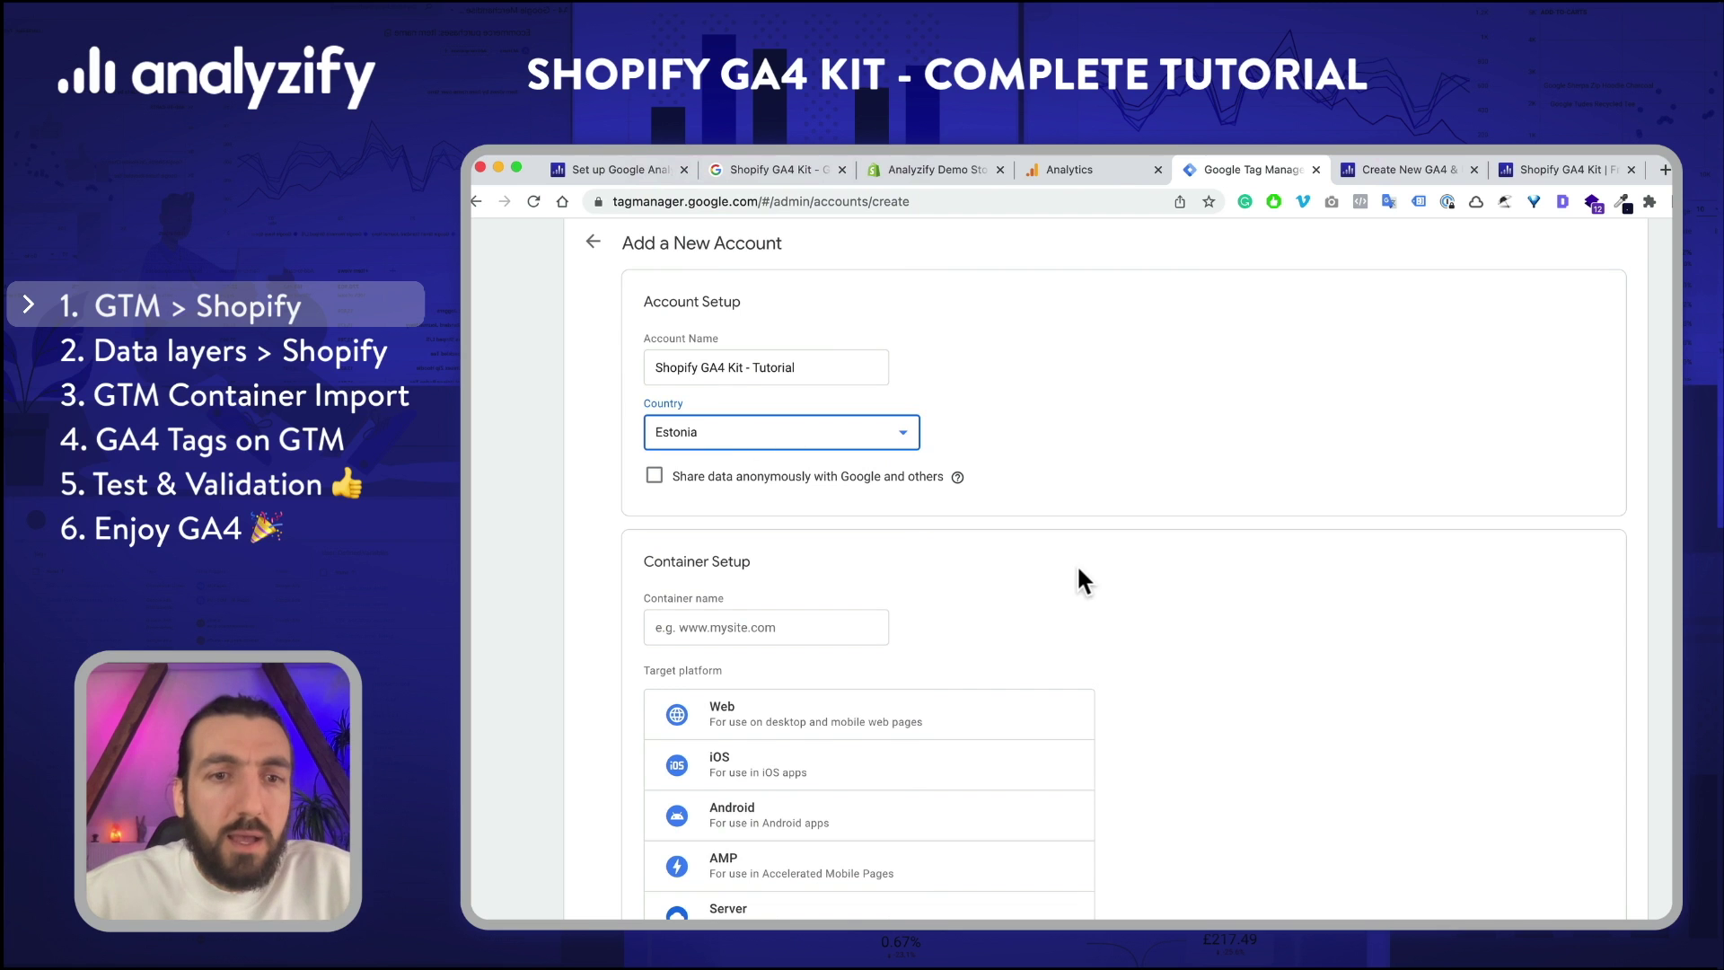
# Step: Name the container Shopify GA4 Kit, target the Web platform, and create it
pyautogui.click(862, 627)
pyautogui.scroll(-3, 1000, 635)
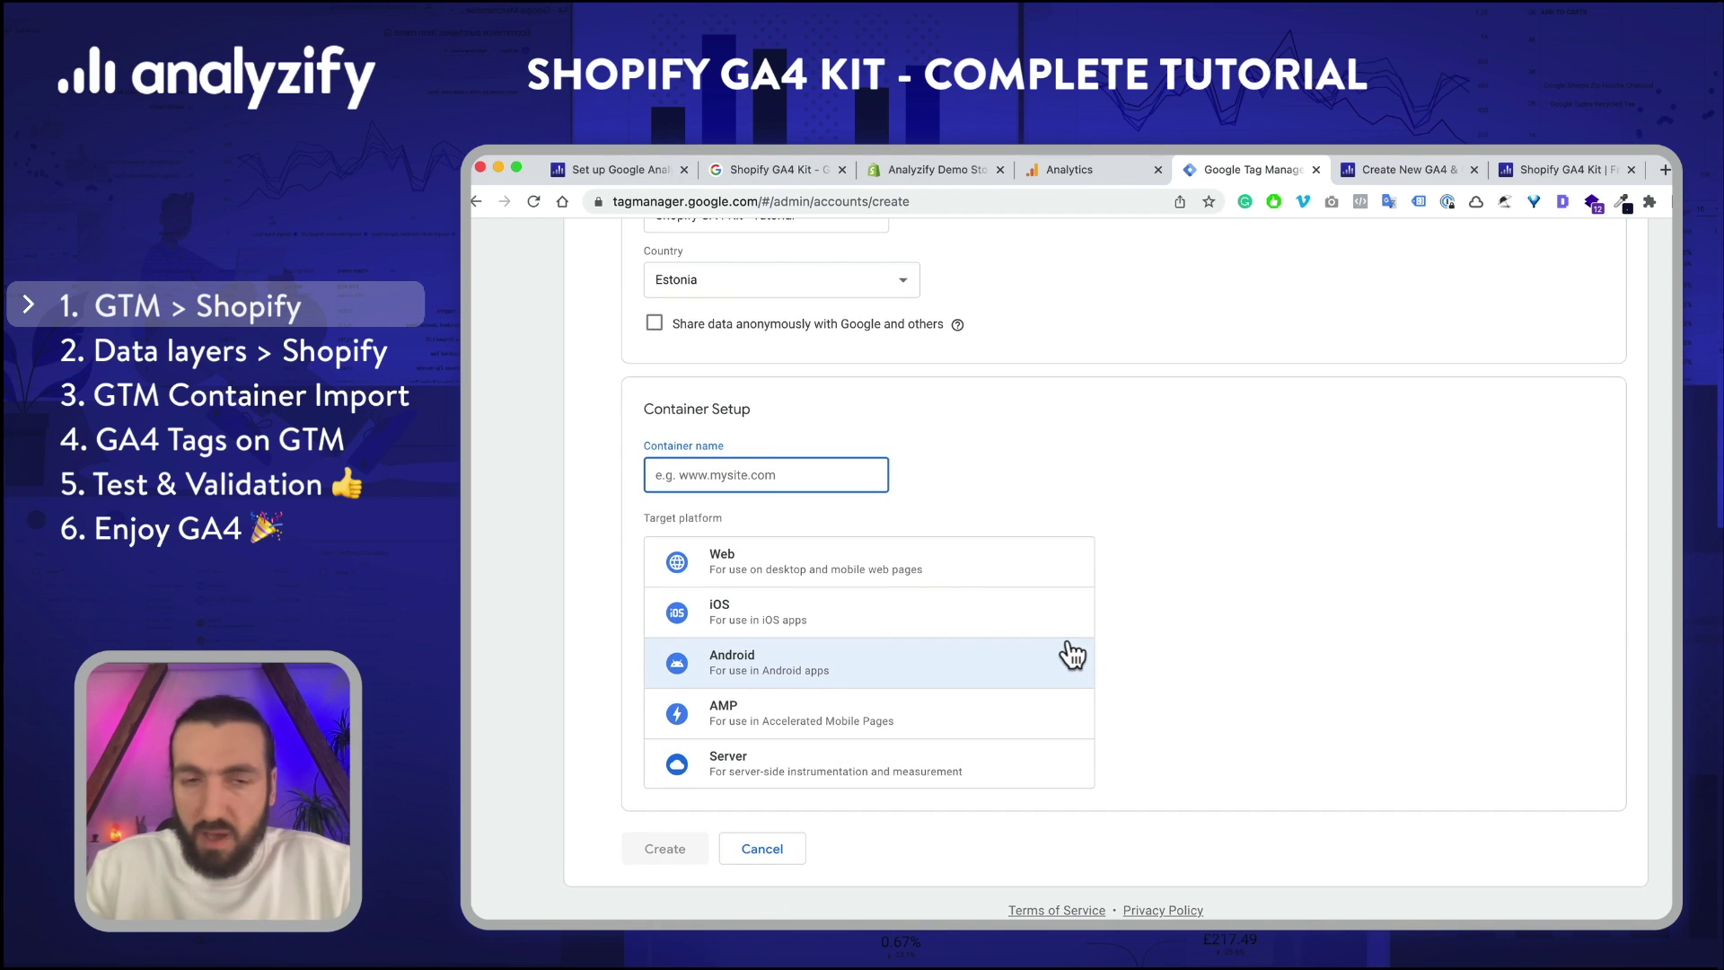
pyautogui.write('Shopify GA4 Kit')
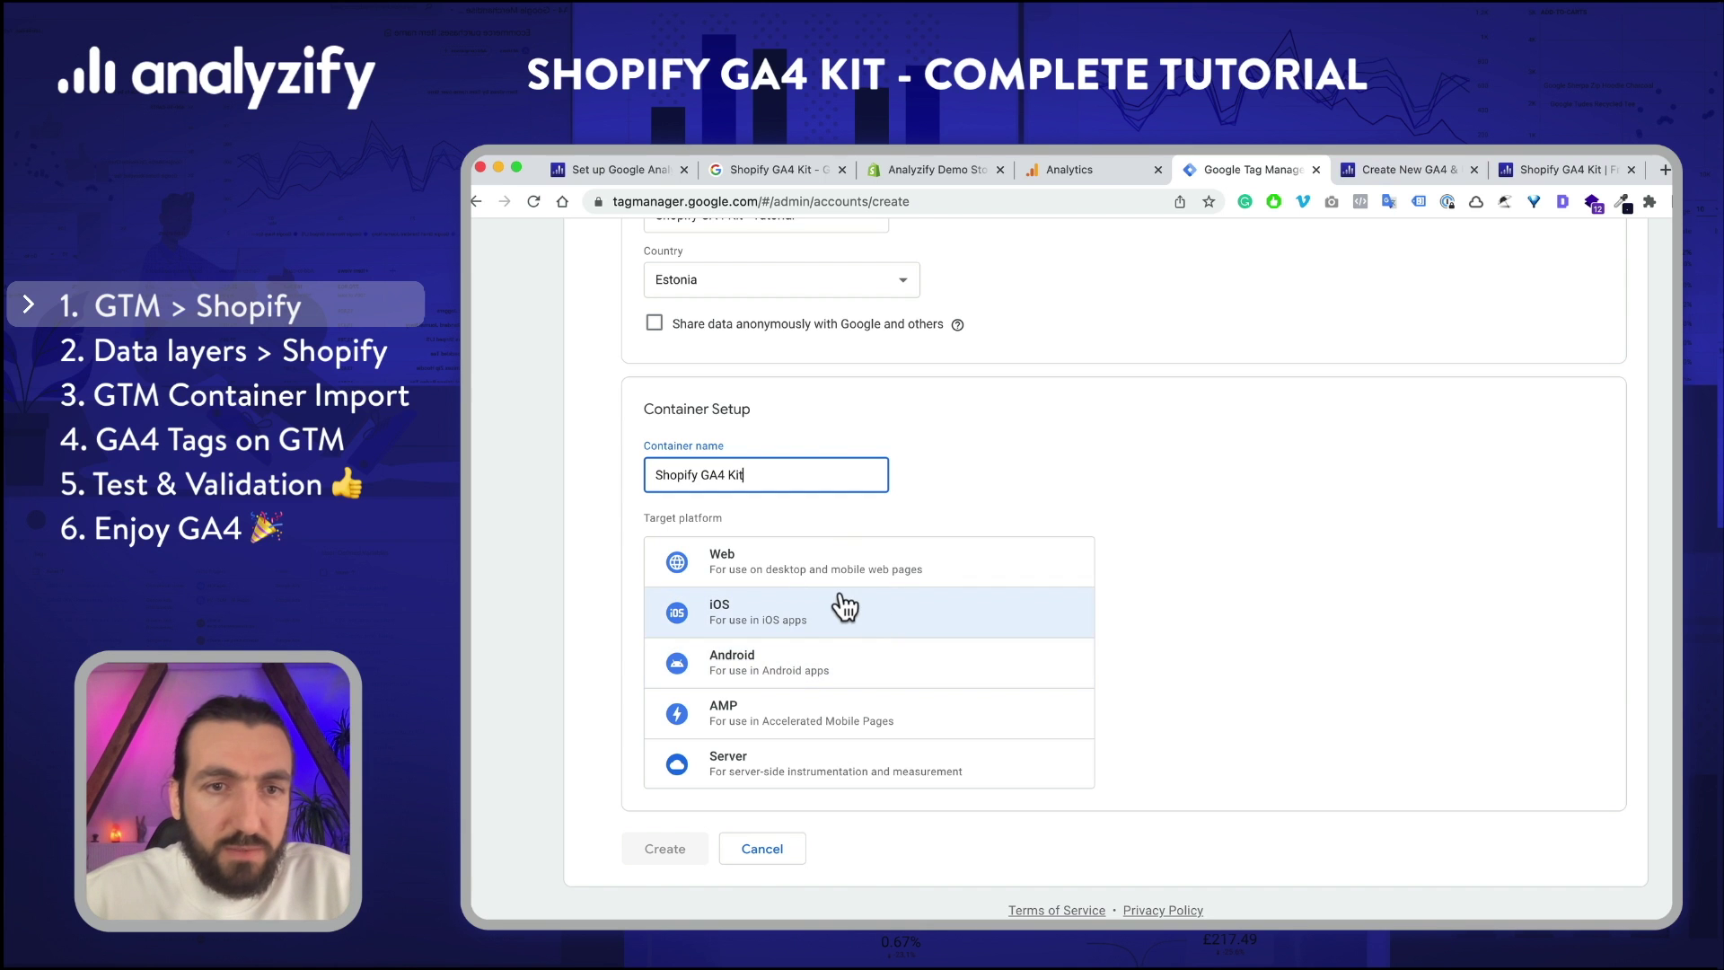
pyautogui.click(813, 568)
pyautogui.click(648, 853)
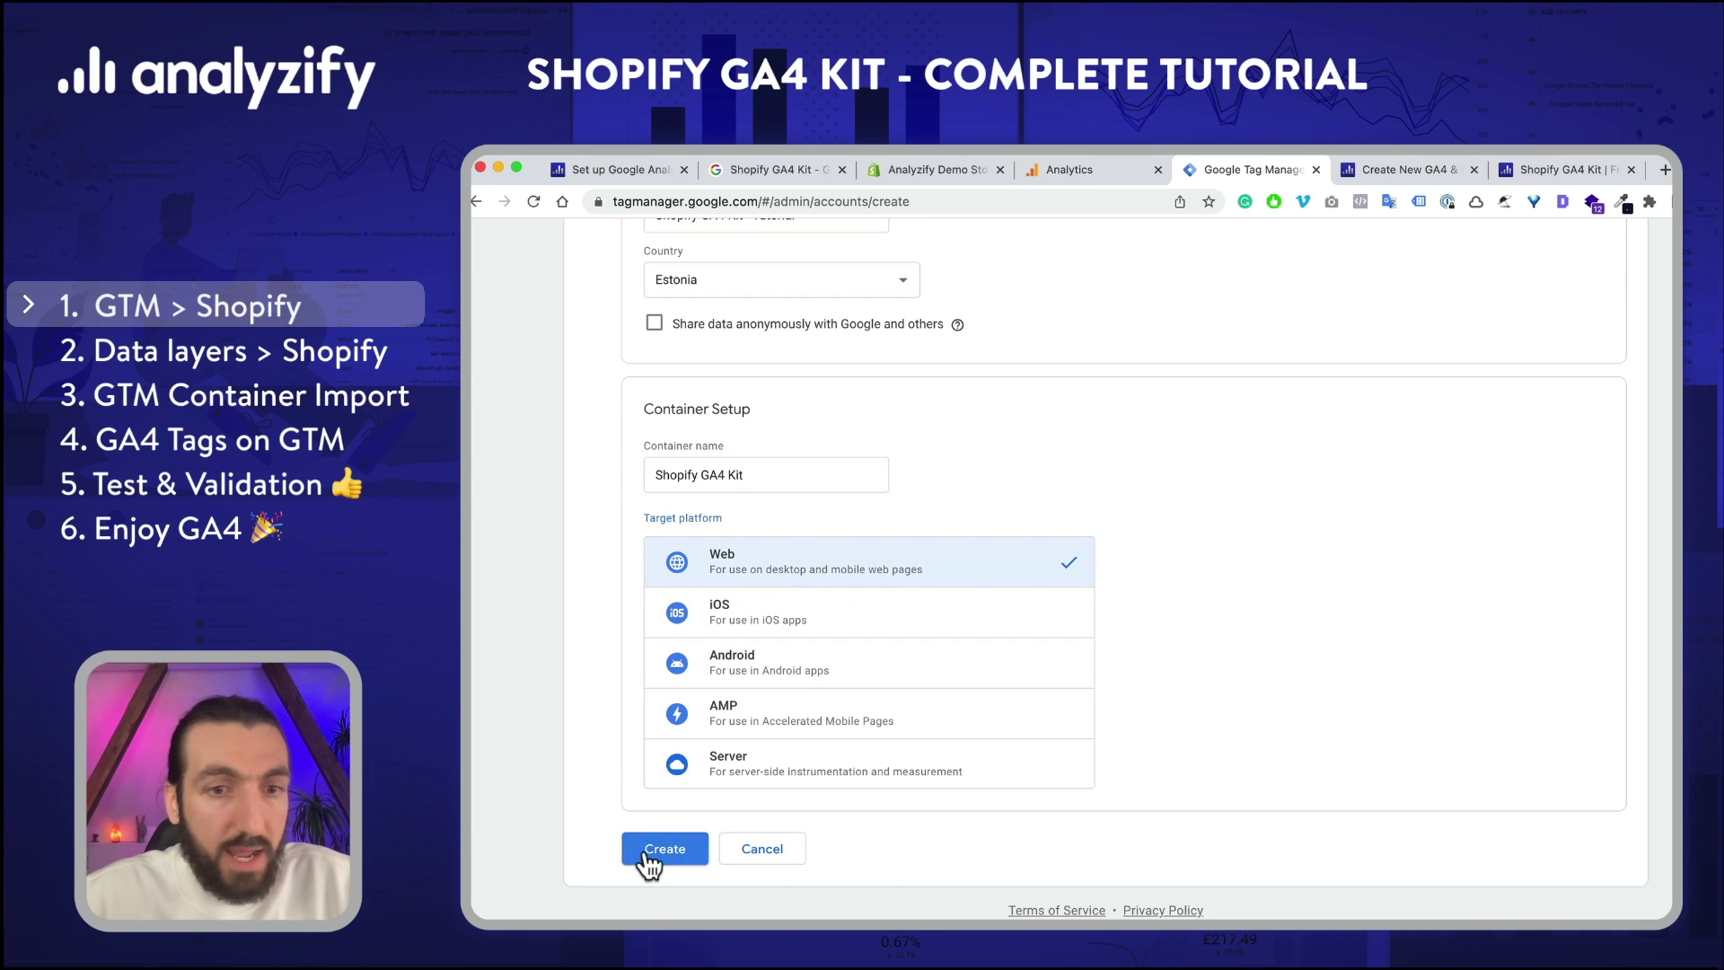
# Step: Accept the GDPR Data Processing Terms and Tag Manager terms, then copy the GTM head snippet
pyautogui.scroll(-8, 1325, 405)
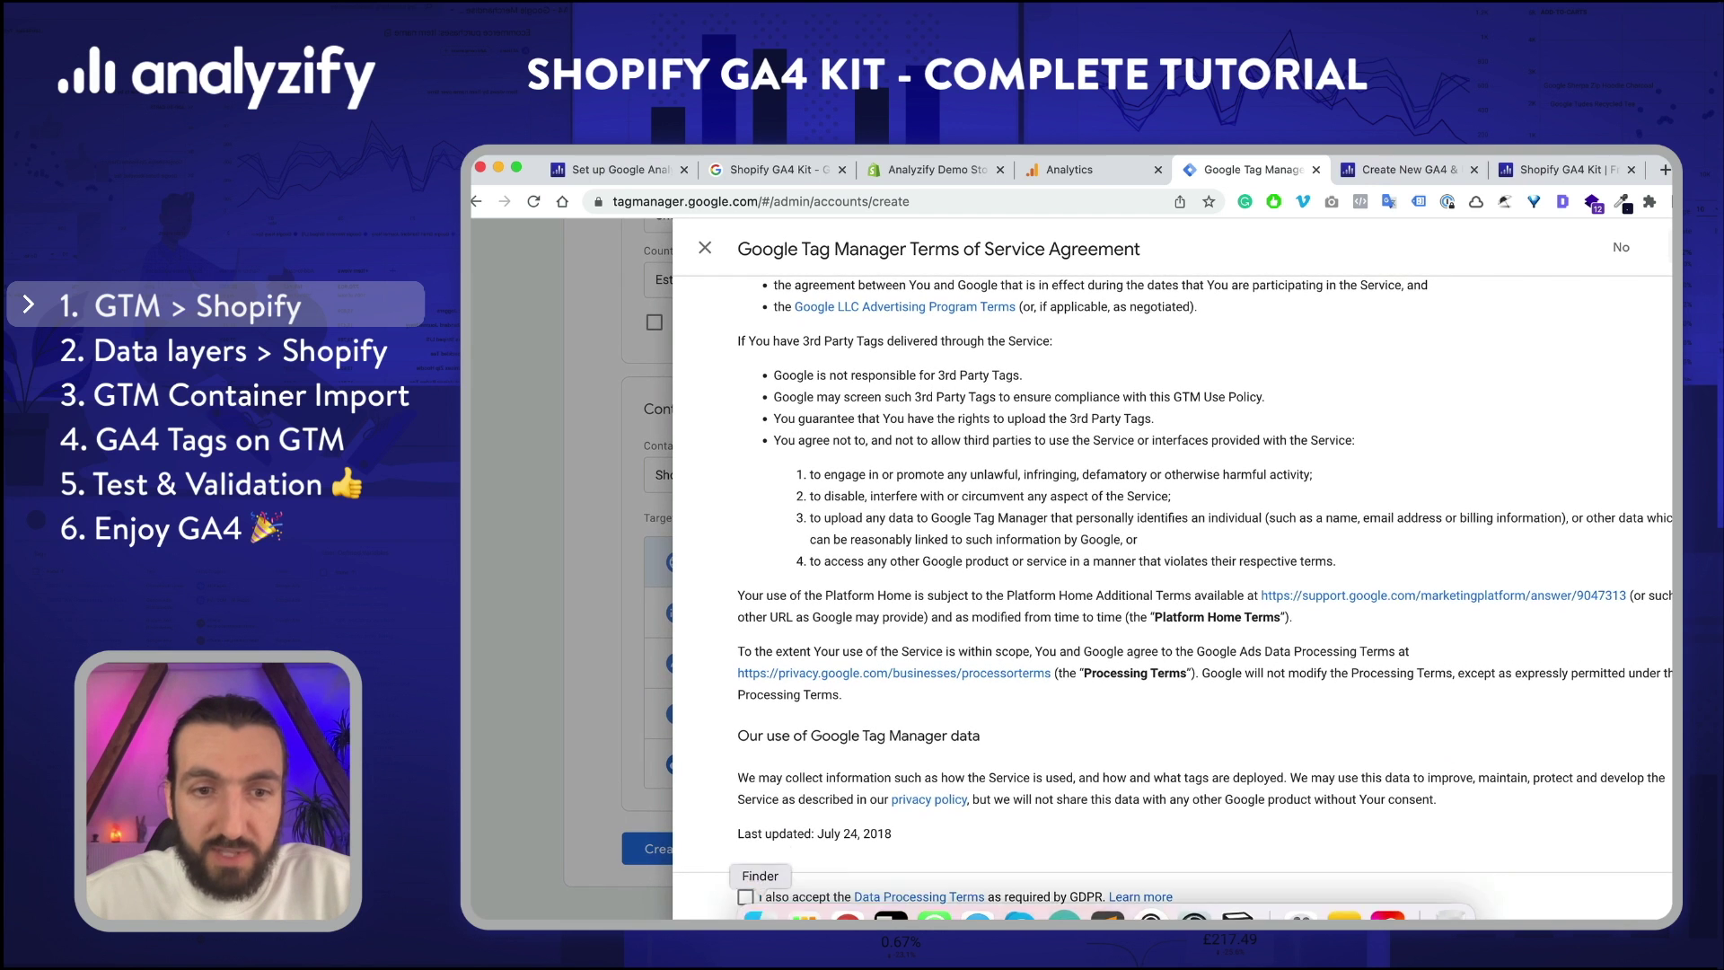
pyautogui.click(745, 898)
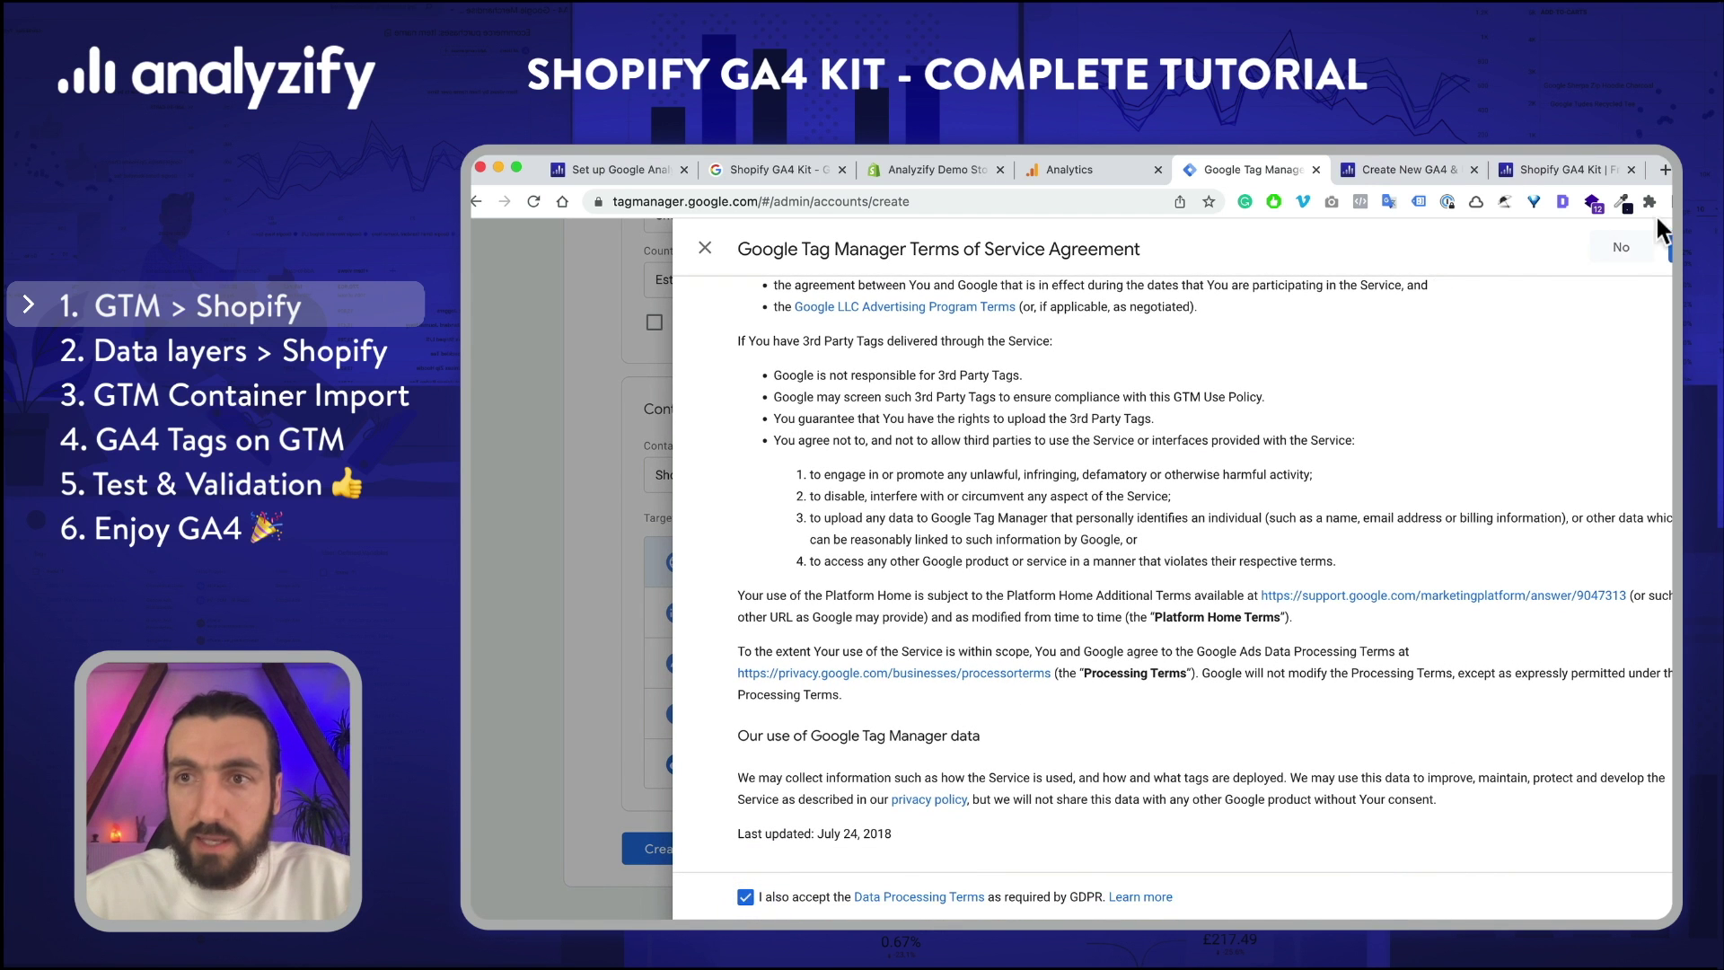
pyautogui.click(1667, 244)
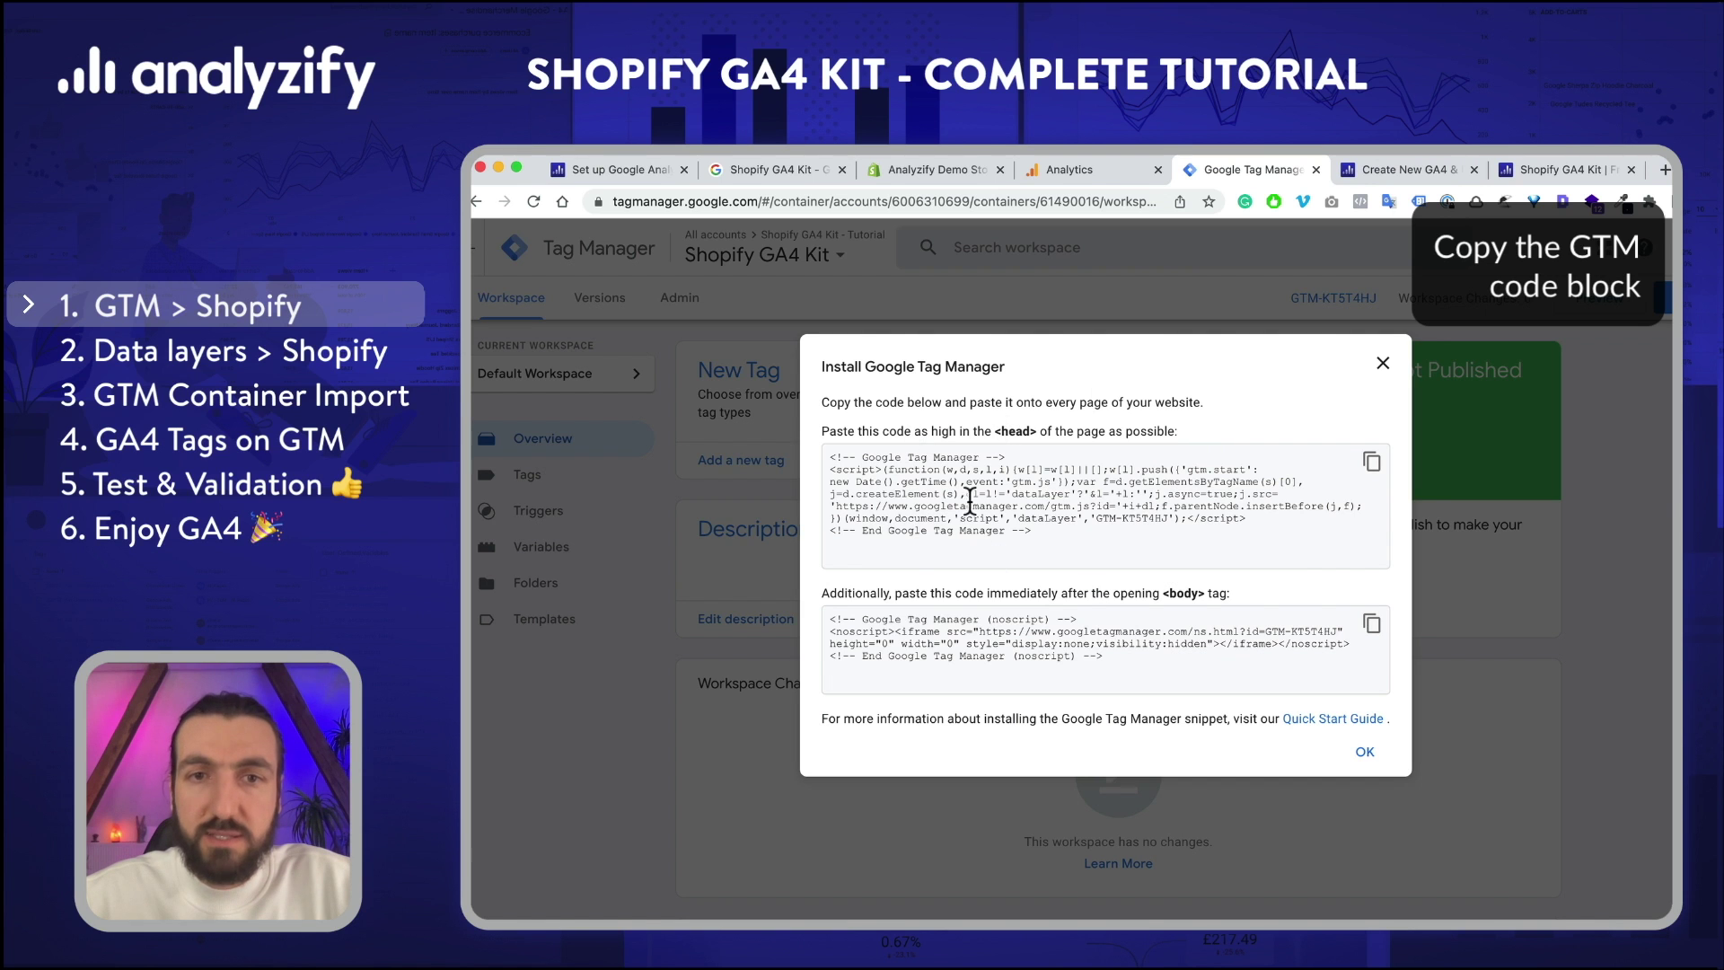
pyautogui.click(1372, 461)
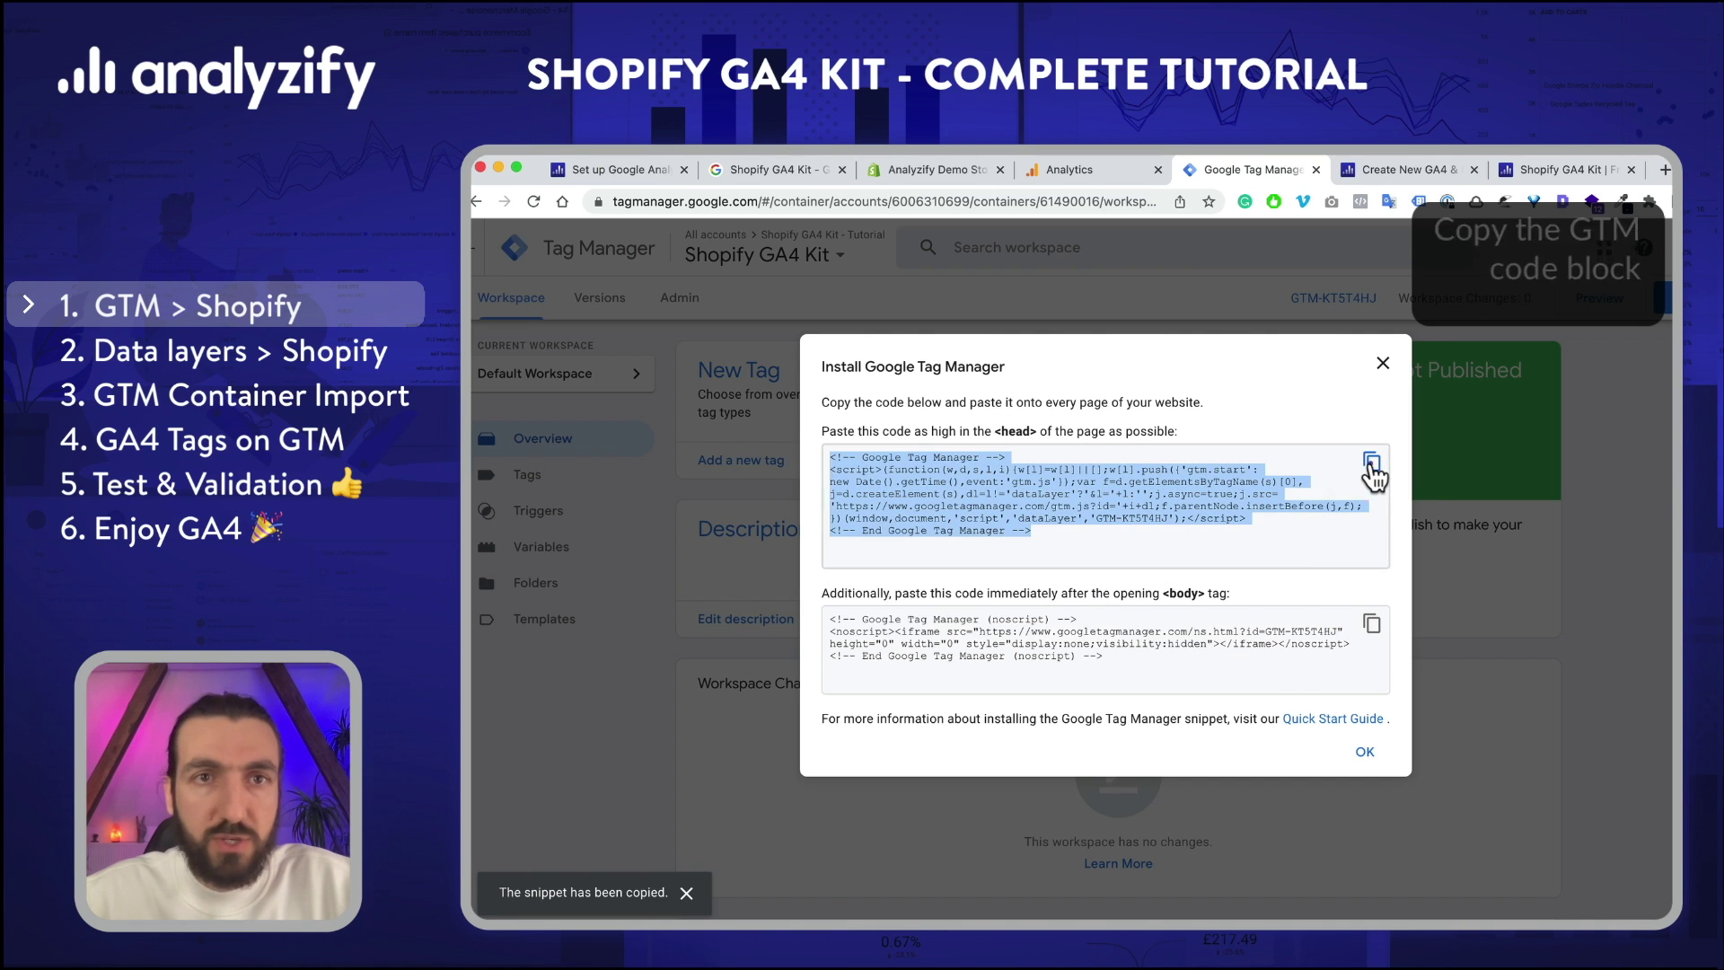
pyautogui.click(934, 170)
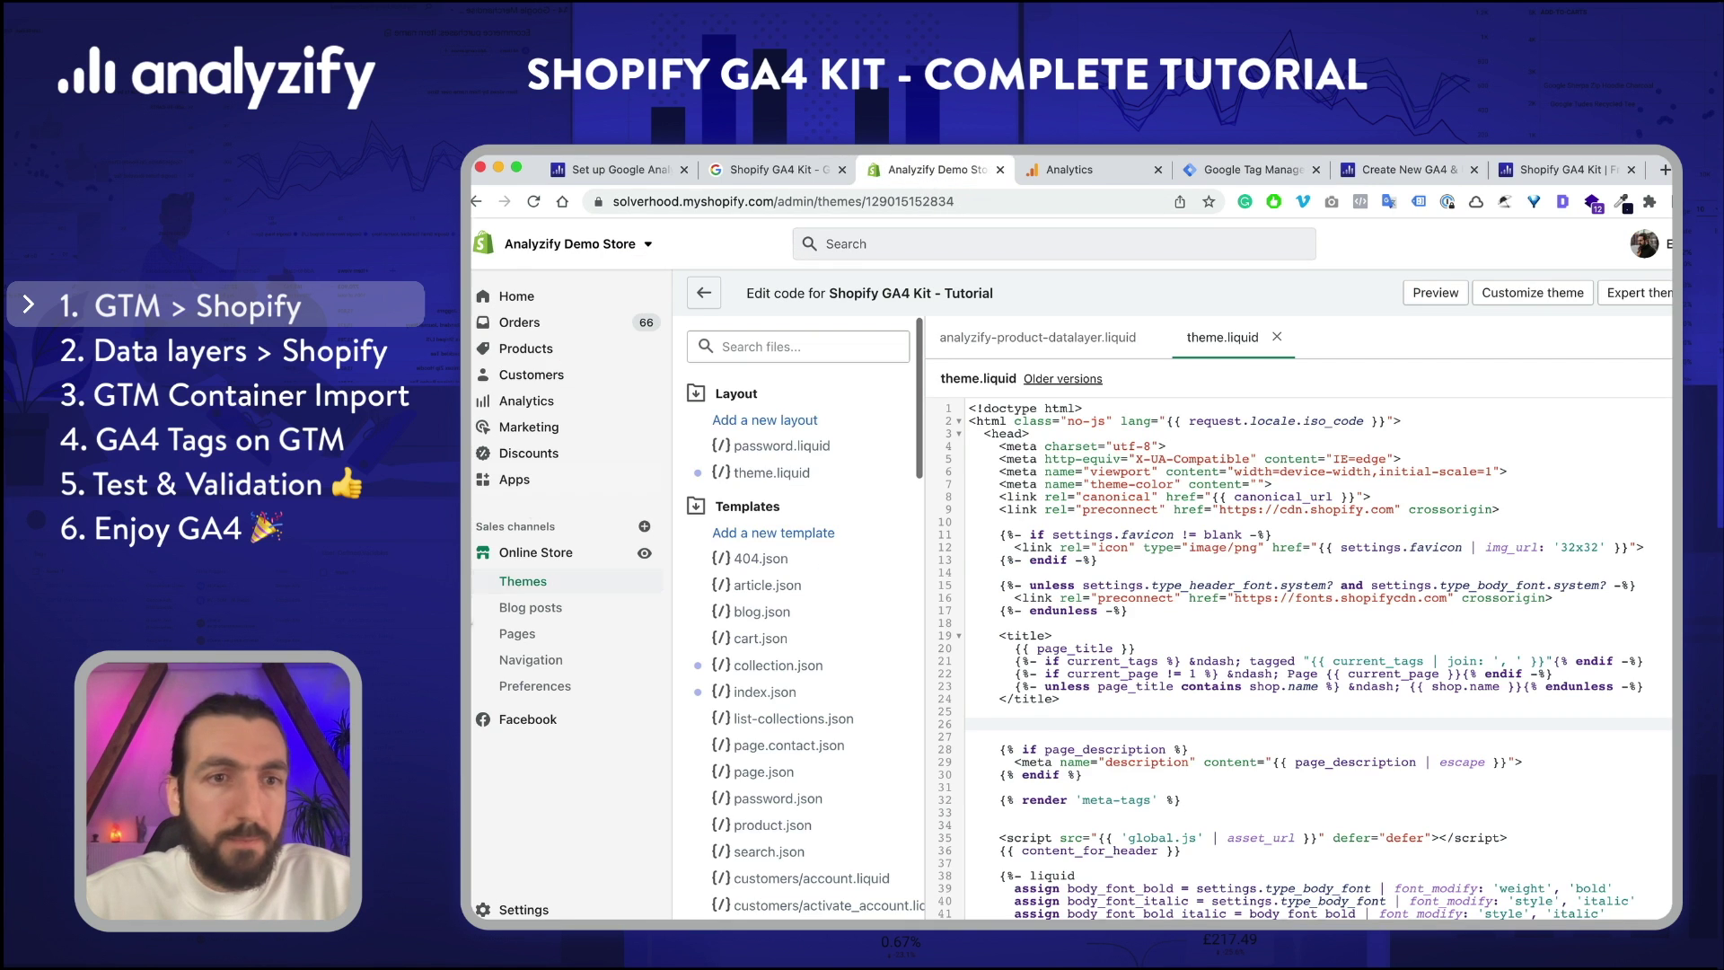
# Step: Open the code editor for the live theme 'Shopify GA4 Kit - Tutorial' and find the title block
pyautogui.click(543, 576)
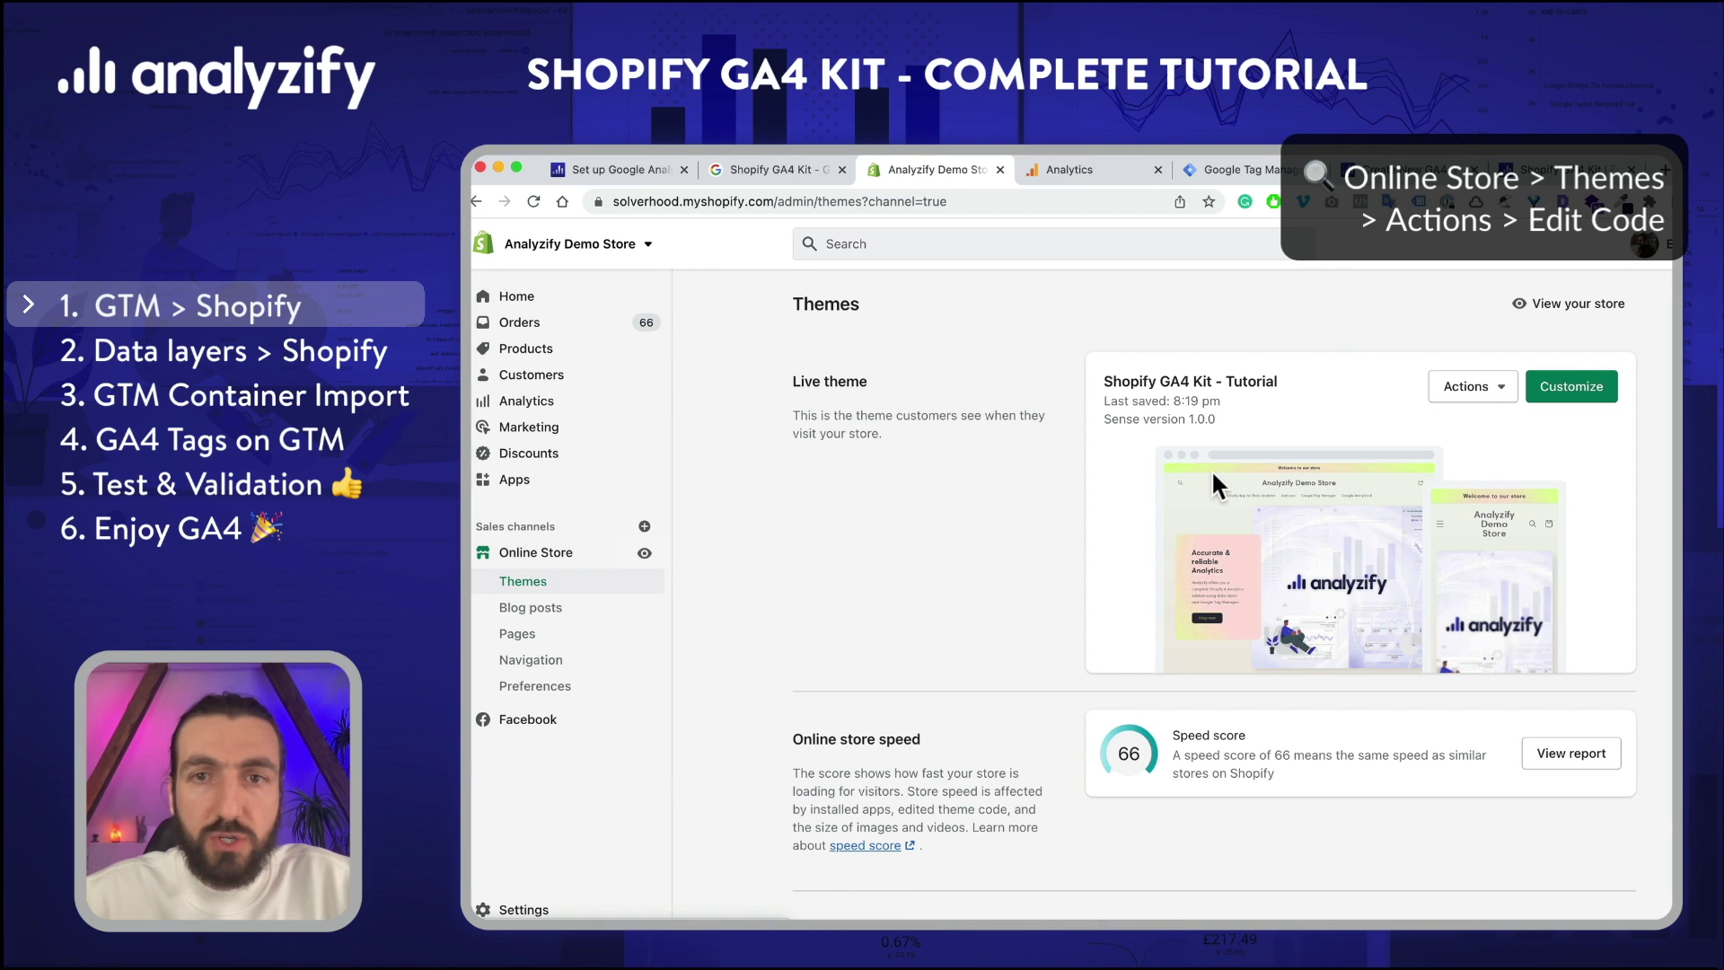
pyautogui.tripleClick(1116, 381)
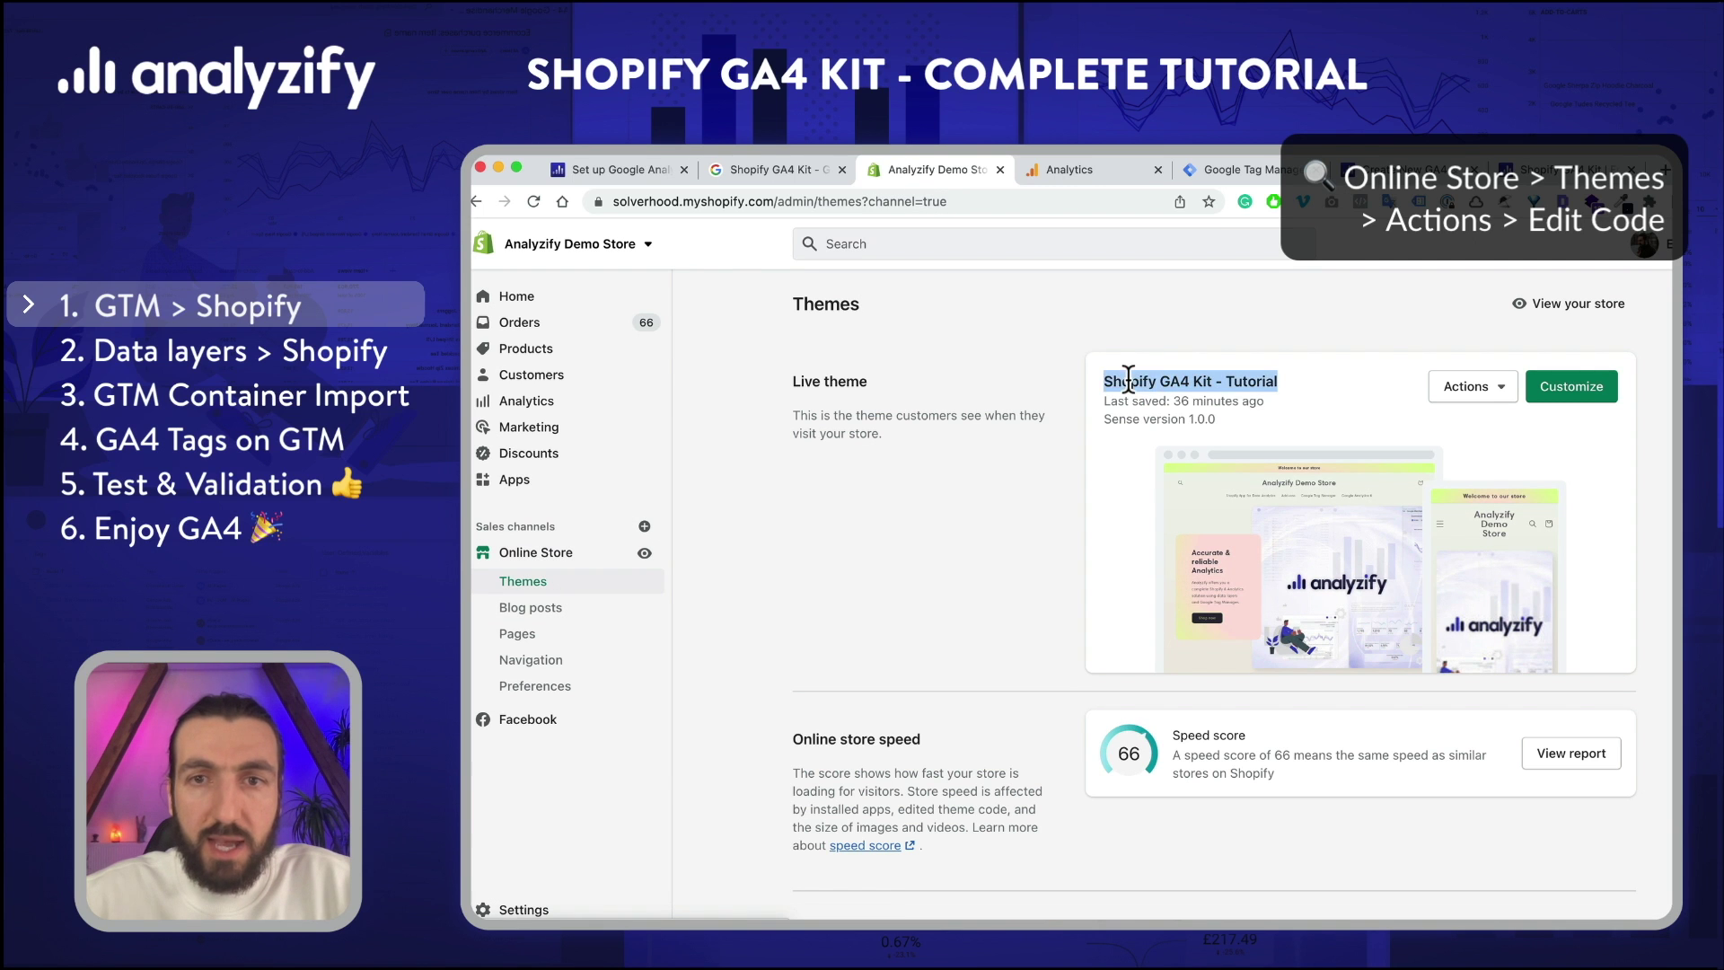
pyautogui.click(1460, 384)
pyautogui.click(1405, 594)
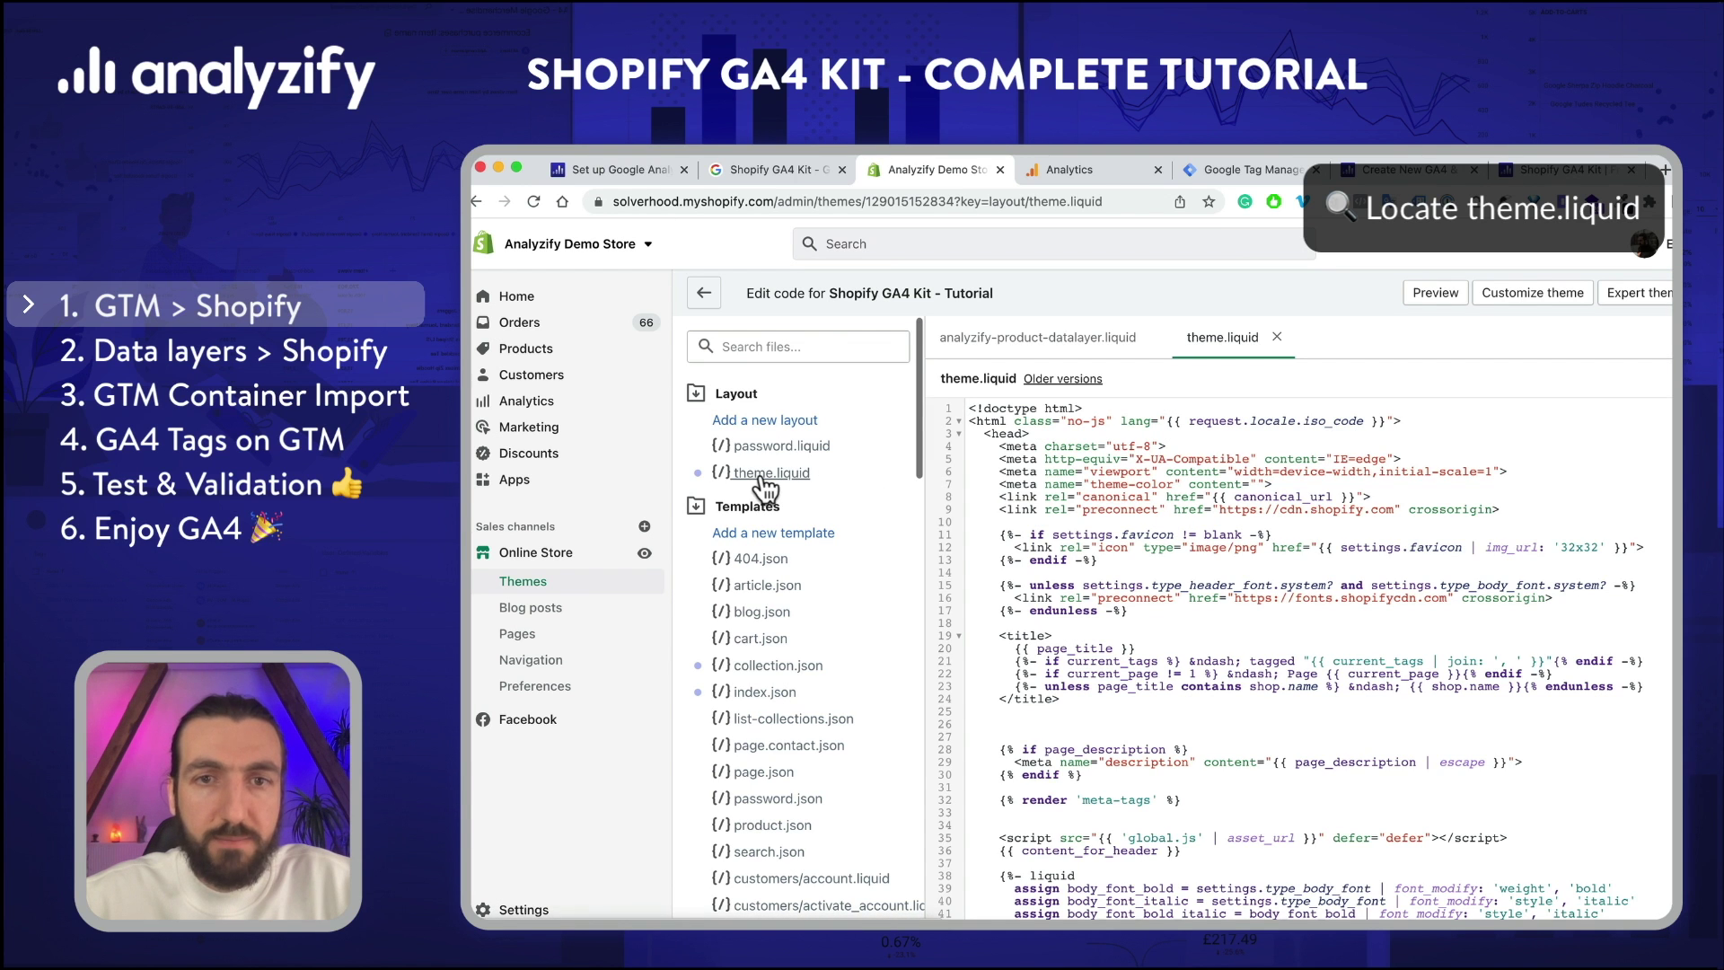
pyautogui.scroll(-5, 1150, 694)
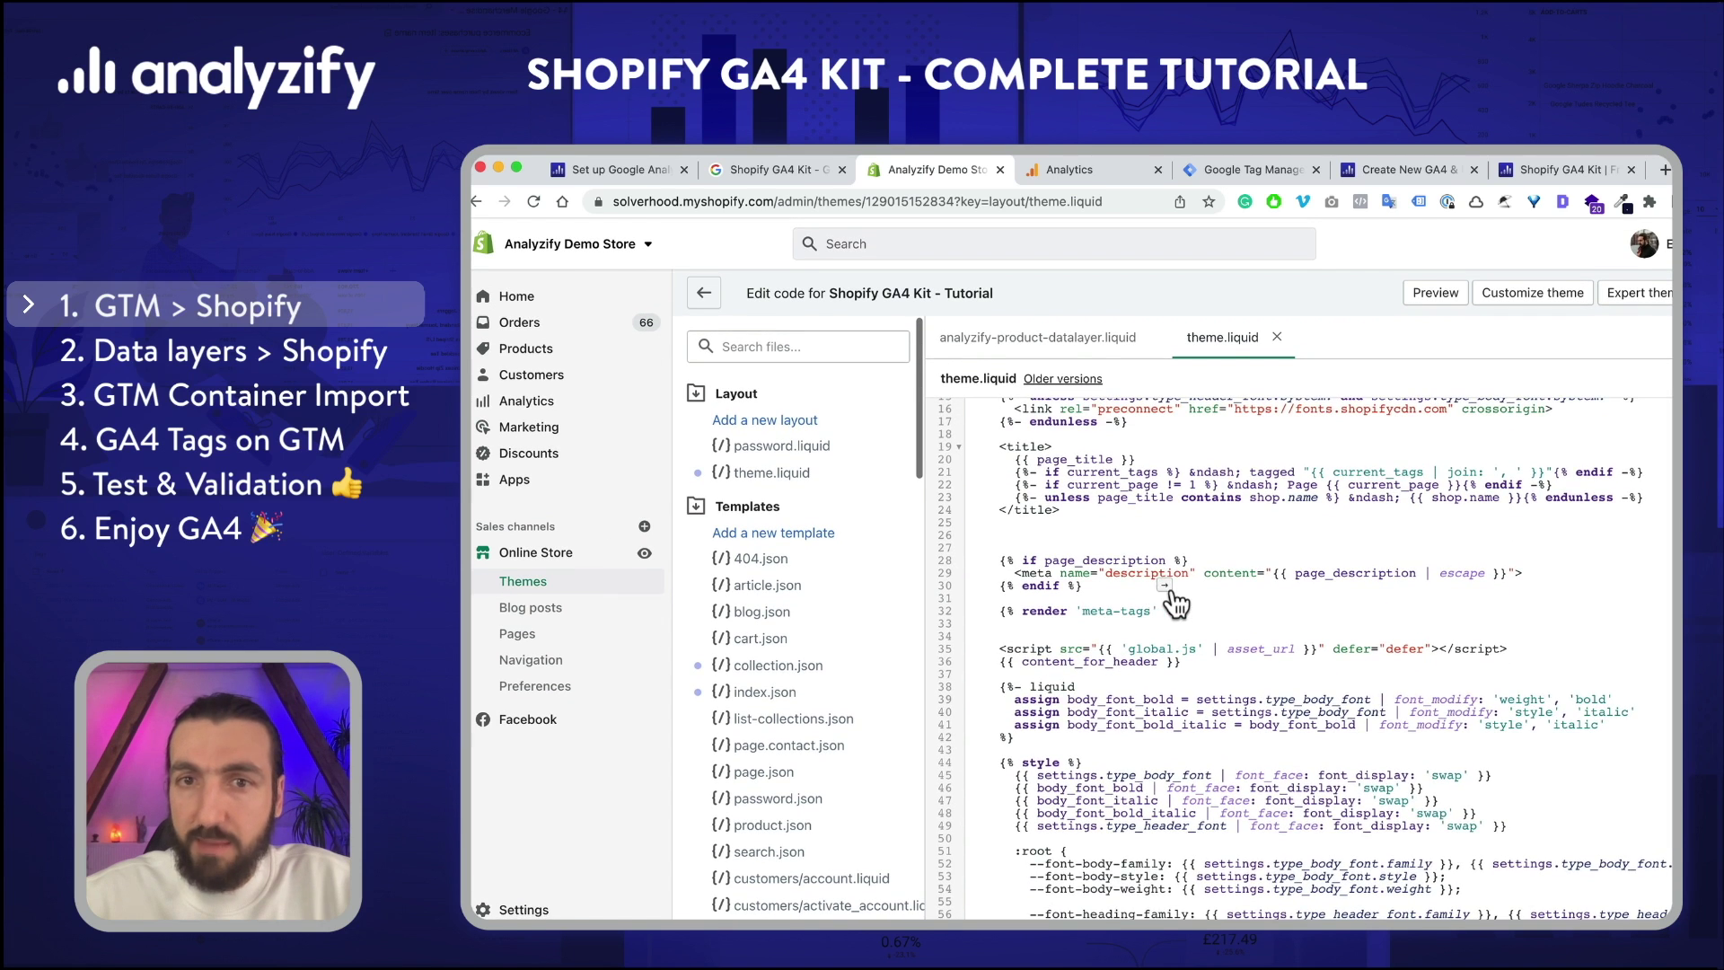
pyautogui.scroll(5, 1176, 604)
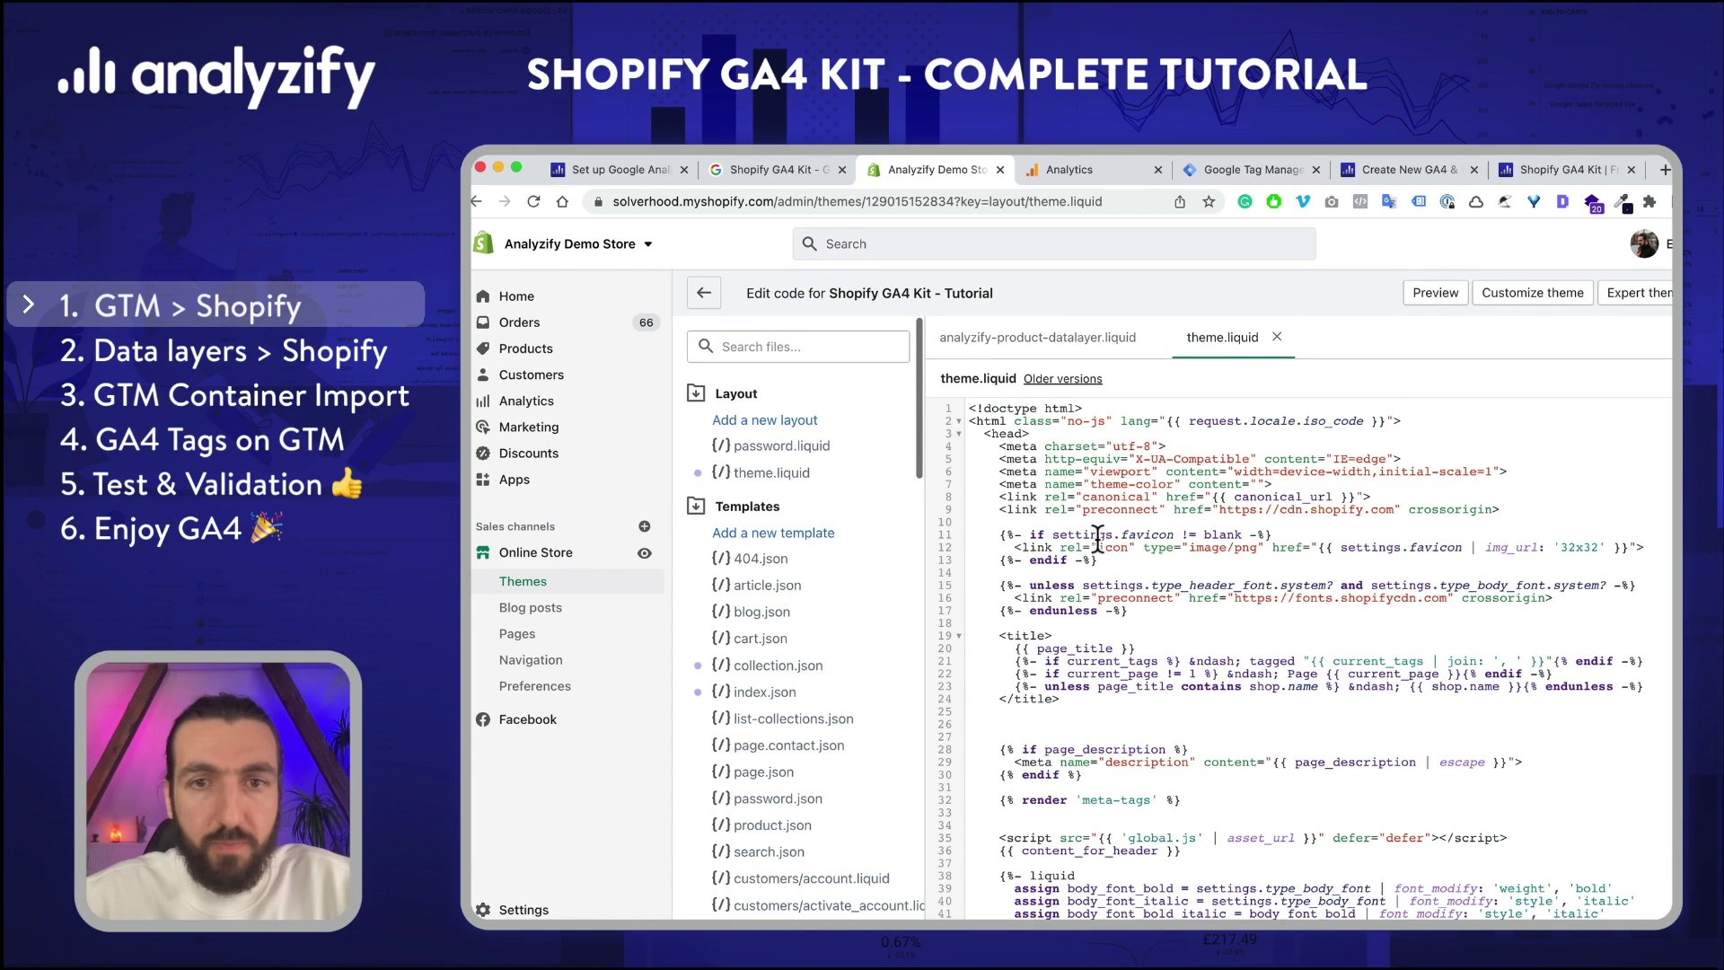
pyautogui.scroll(-5, 1143, 627)
pyautogui.scroll(5, 1145, 629)
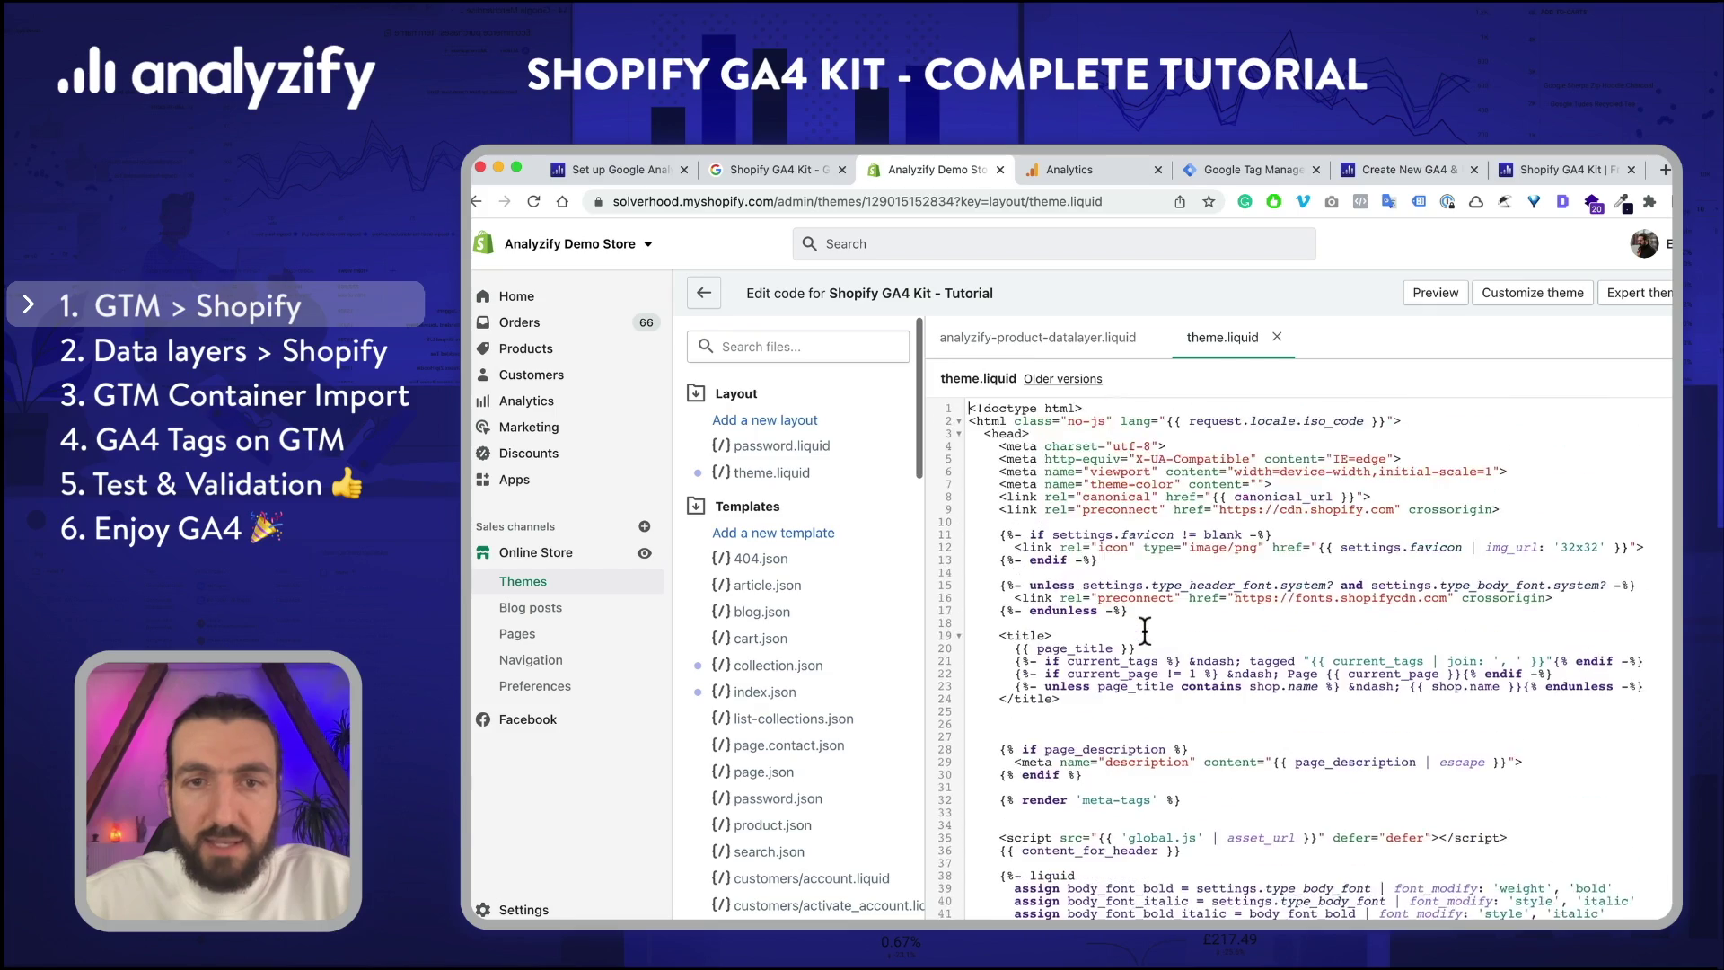
pyautogui.scroll(-20, 1145, 629)
pyautogui.scroll(18, 1145, 629)
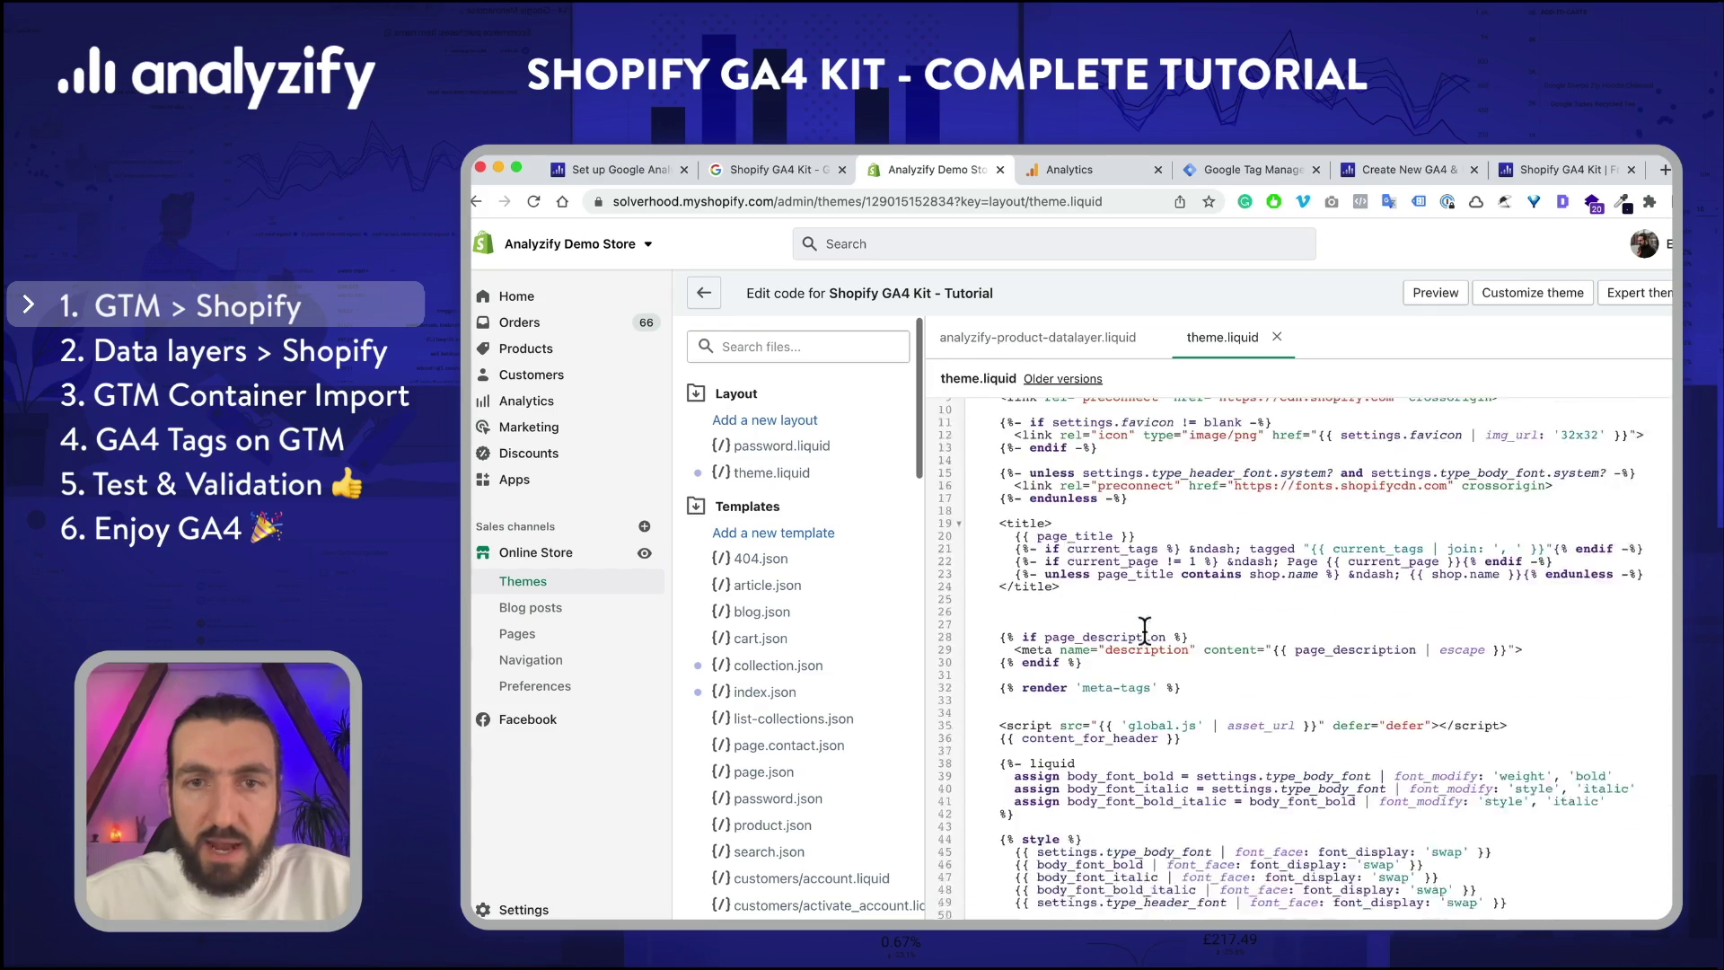
pyautogui.scroll(3, 1144, 627)
# Step: Paste the GTM head snippet right after the </title> tag in theme.liquid and save the file
pyautogui.click(1084, 721)
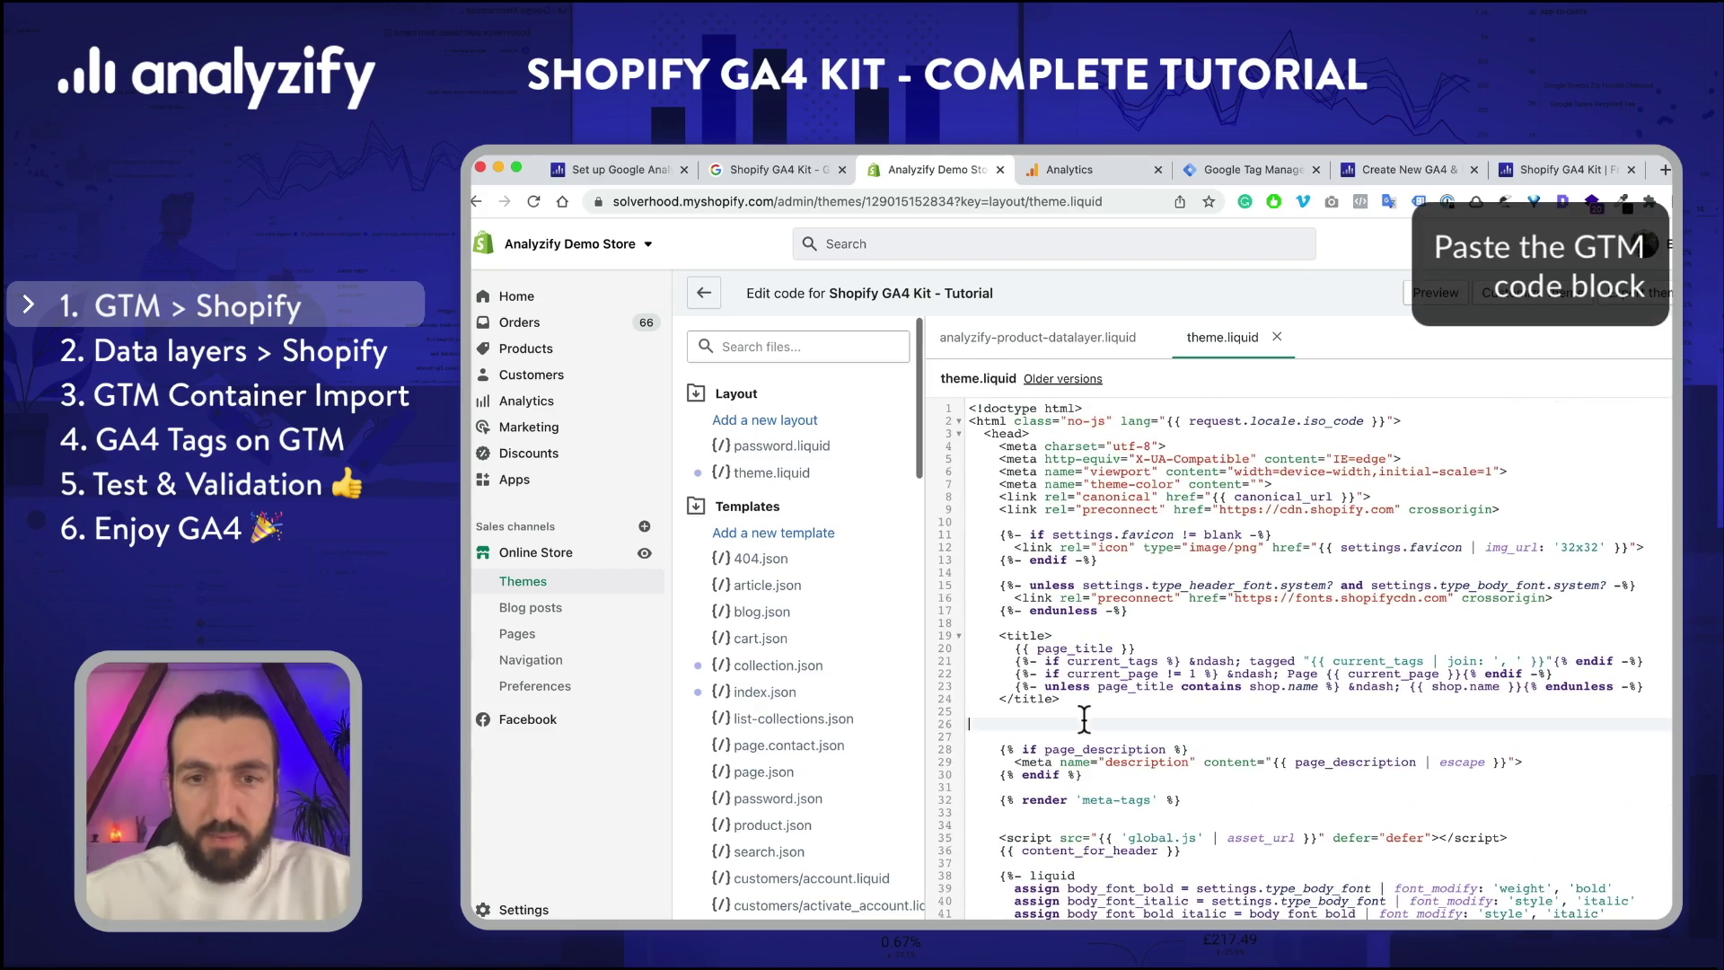
pyautogui.write("<!-- Google Tag Manager --> <script>(function(w,d,s,l,i){w[l]=w[l]||[];w[l].push({'gtm.start': new Date().getTime(),event:'gtm.js'});var f=d.getElementsByTagName(s)[0], j=d.createElement(s),dl=l!='dataLayer'?'&l='+l:'';j.async=true;j.src= 'https://www.googletagmanager.com/gtm.js?id='+i+dl;f.parentNode.insertBefore(j,f); })(window,document,'script','dataLayer','GTM-KT5T4HJ');</script> <!-- End Google Tag Manager -->")
pyautogui.scroll(-1, 1171, 669)
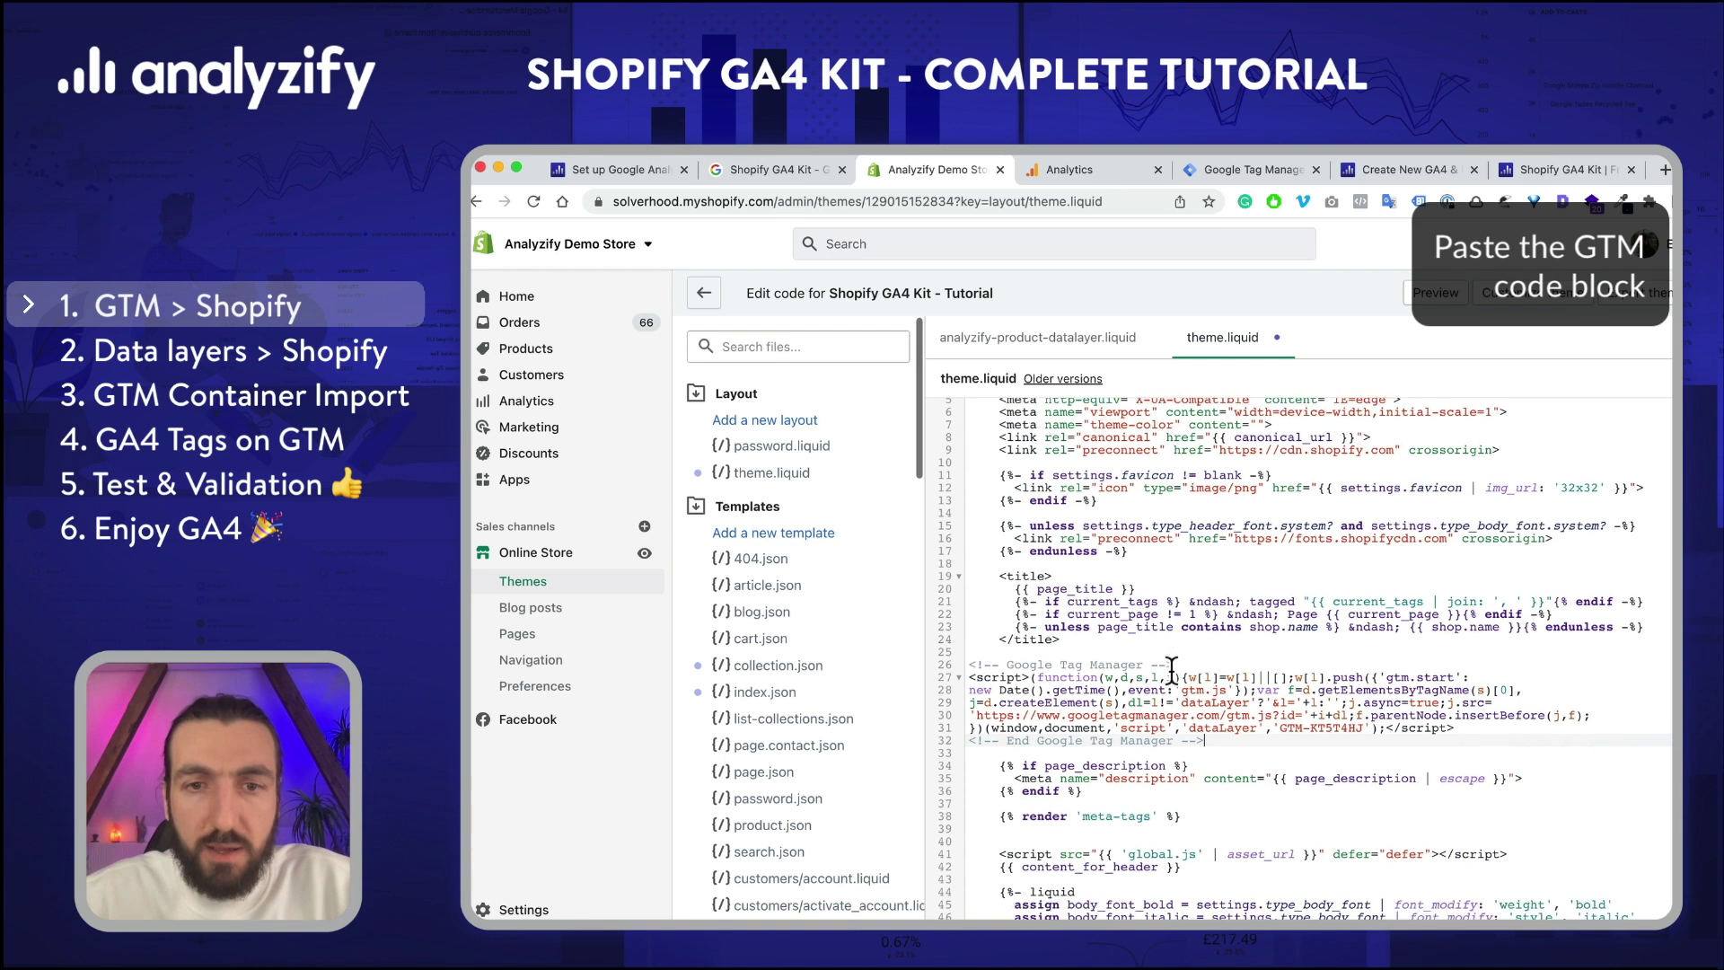
pyautogui.moveTo(1065, 630); pyautogui.dragTo(968, 630)
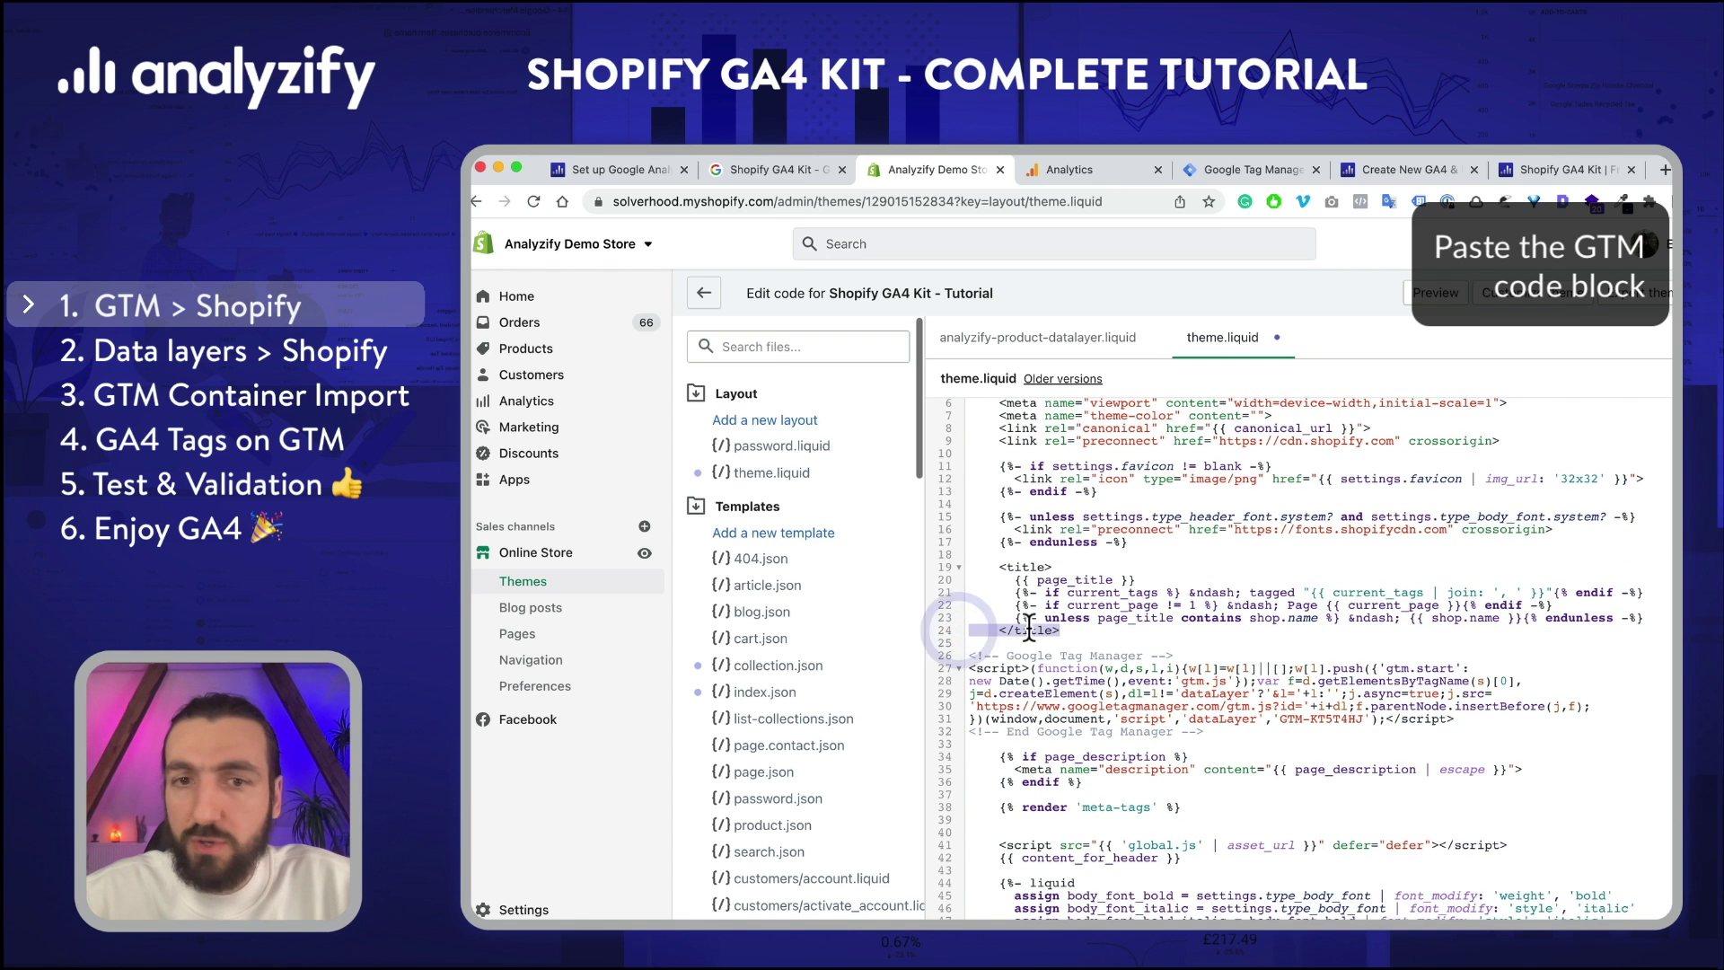
pyautogui.scroll(-1, 1110, 715)
pyautogui.scroll(-3, 1109, 716)
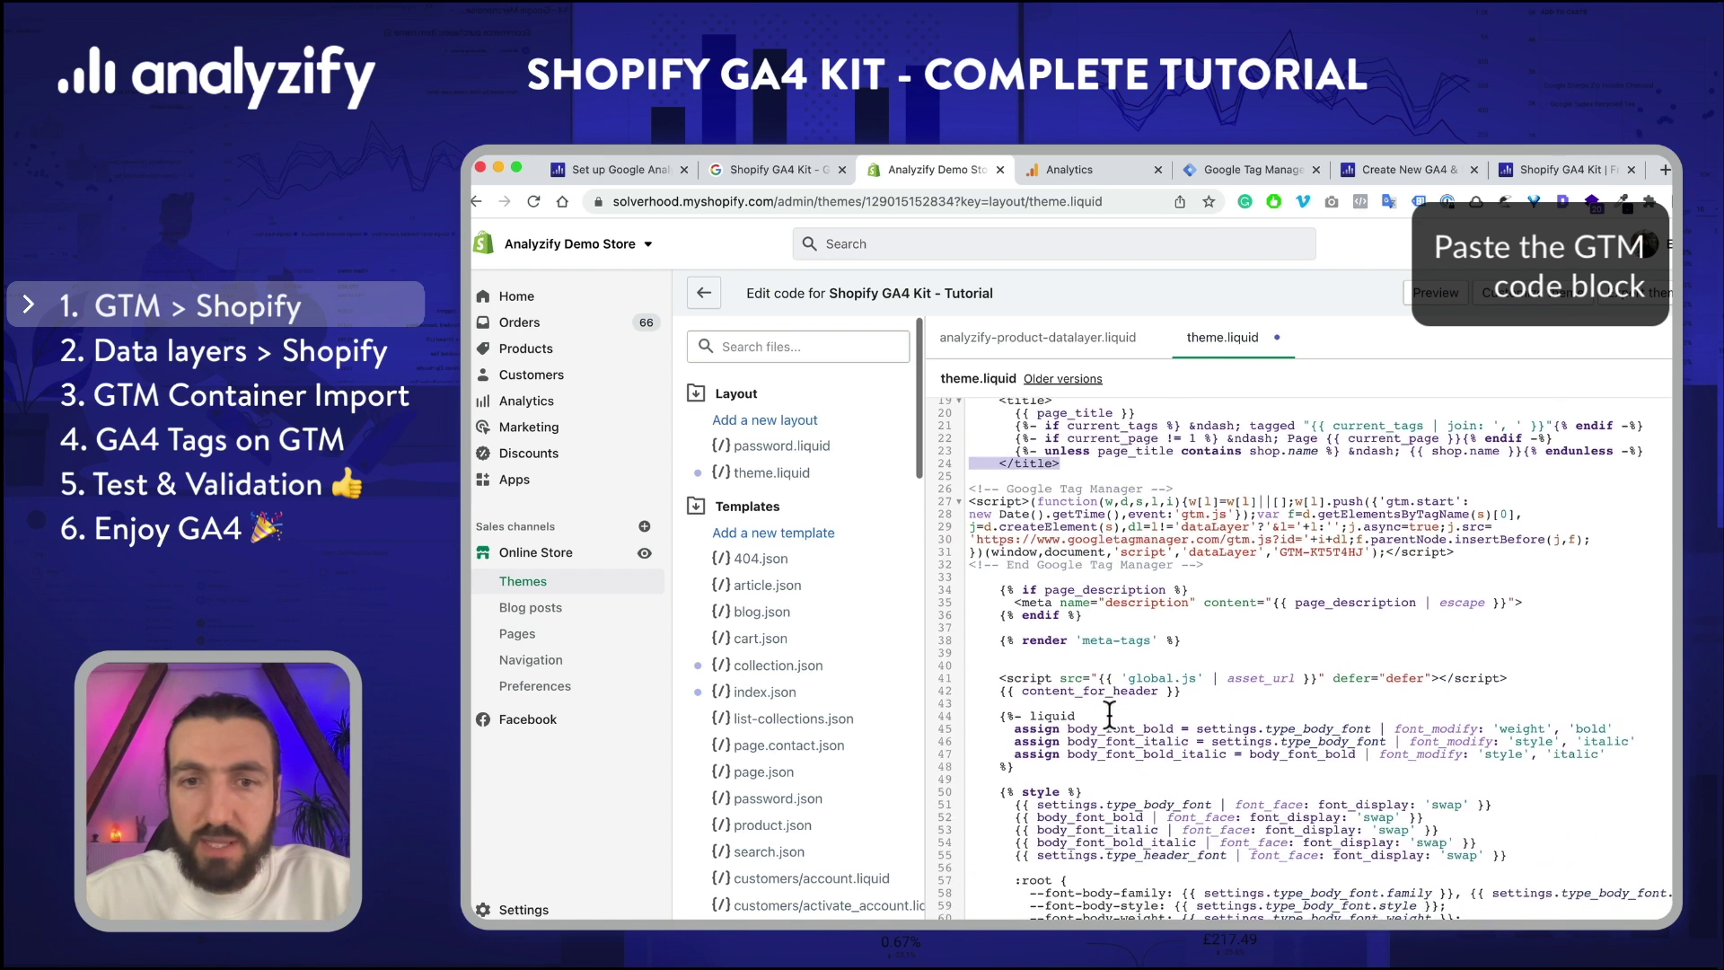
pyautogui.scroll(6, 1162, 635)
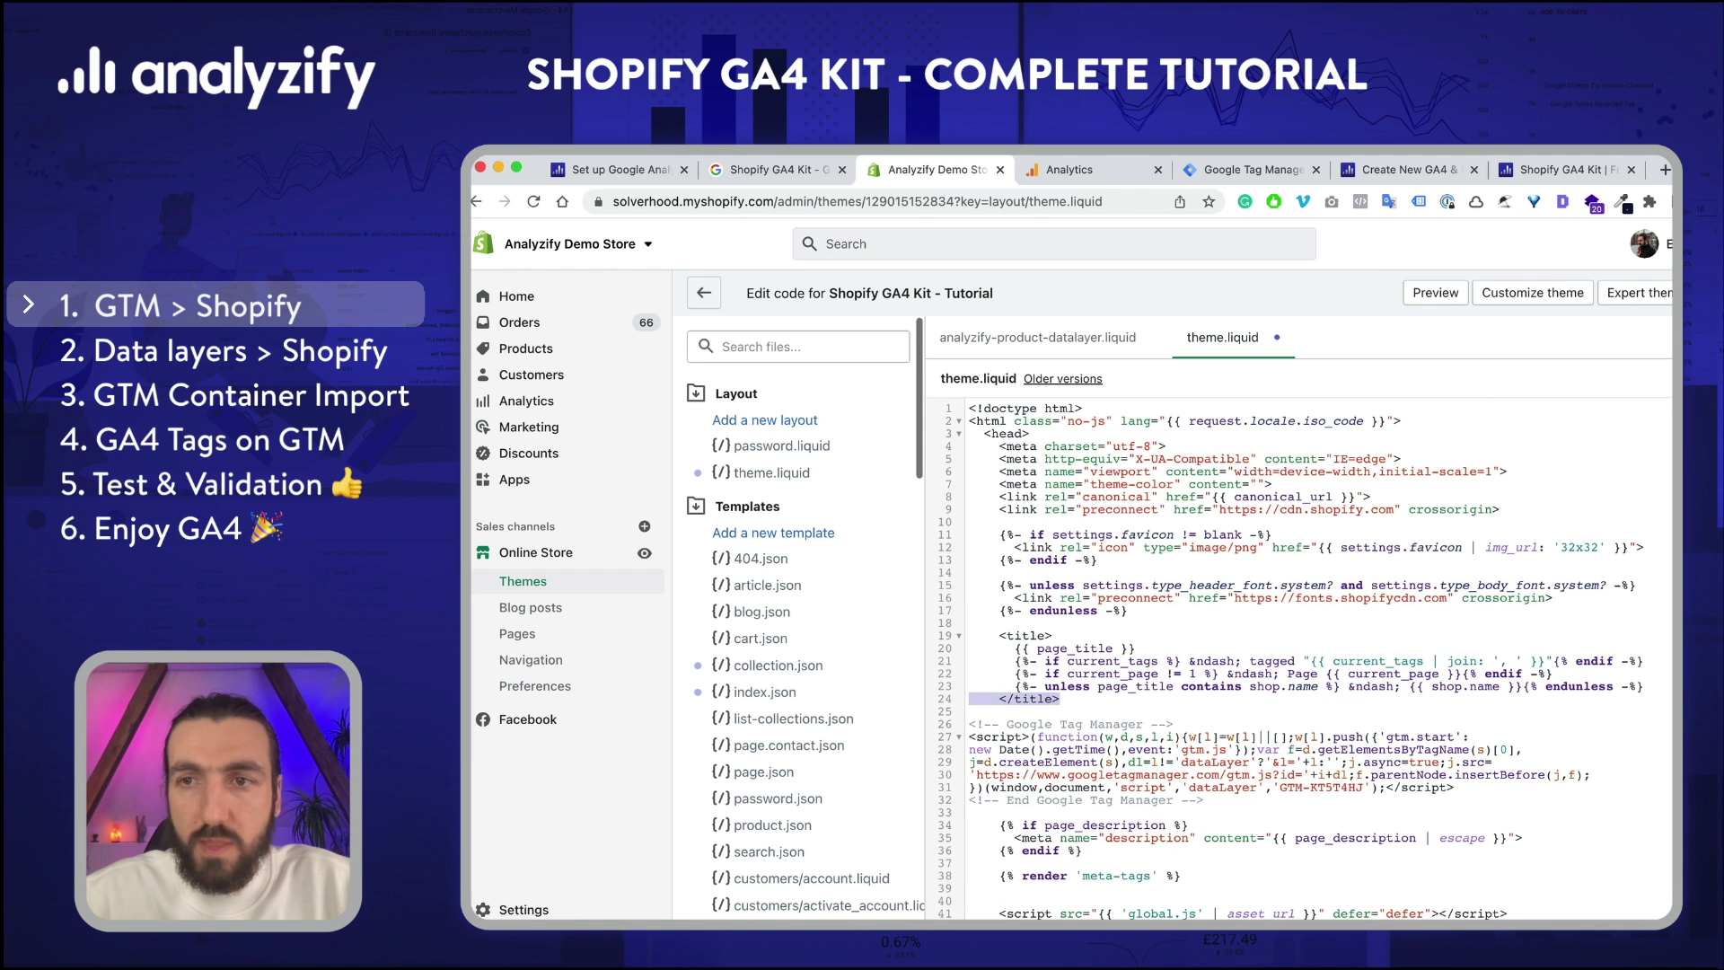
pyautogui.press('super+s')
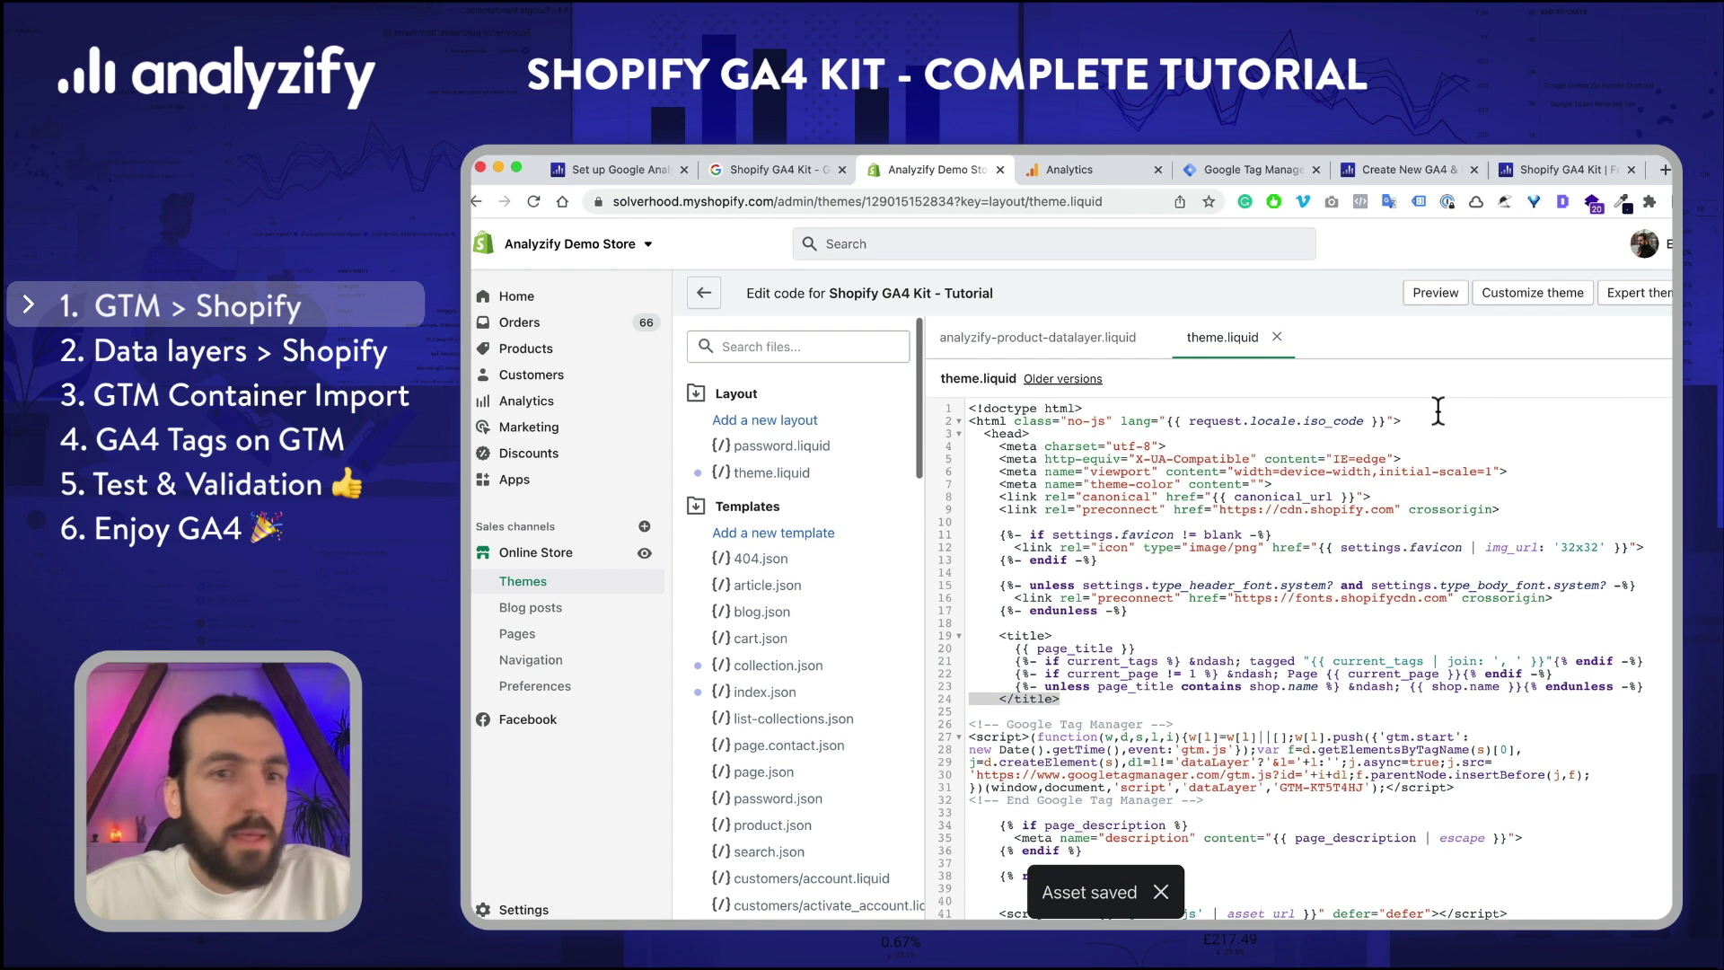
# Step: Paste the GTM snippet into the Order status page's Additional scripts box in Checkout settings
pyautogui.click(500, 910)
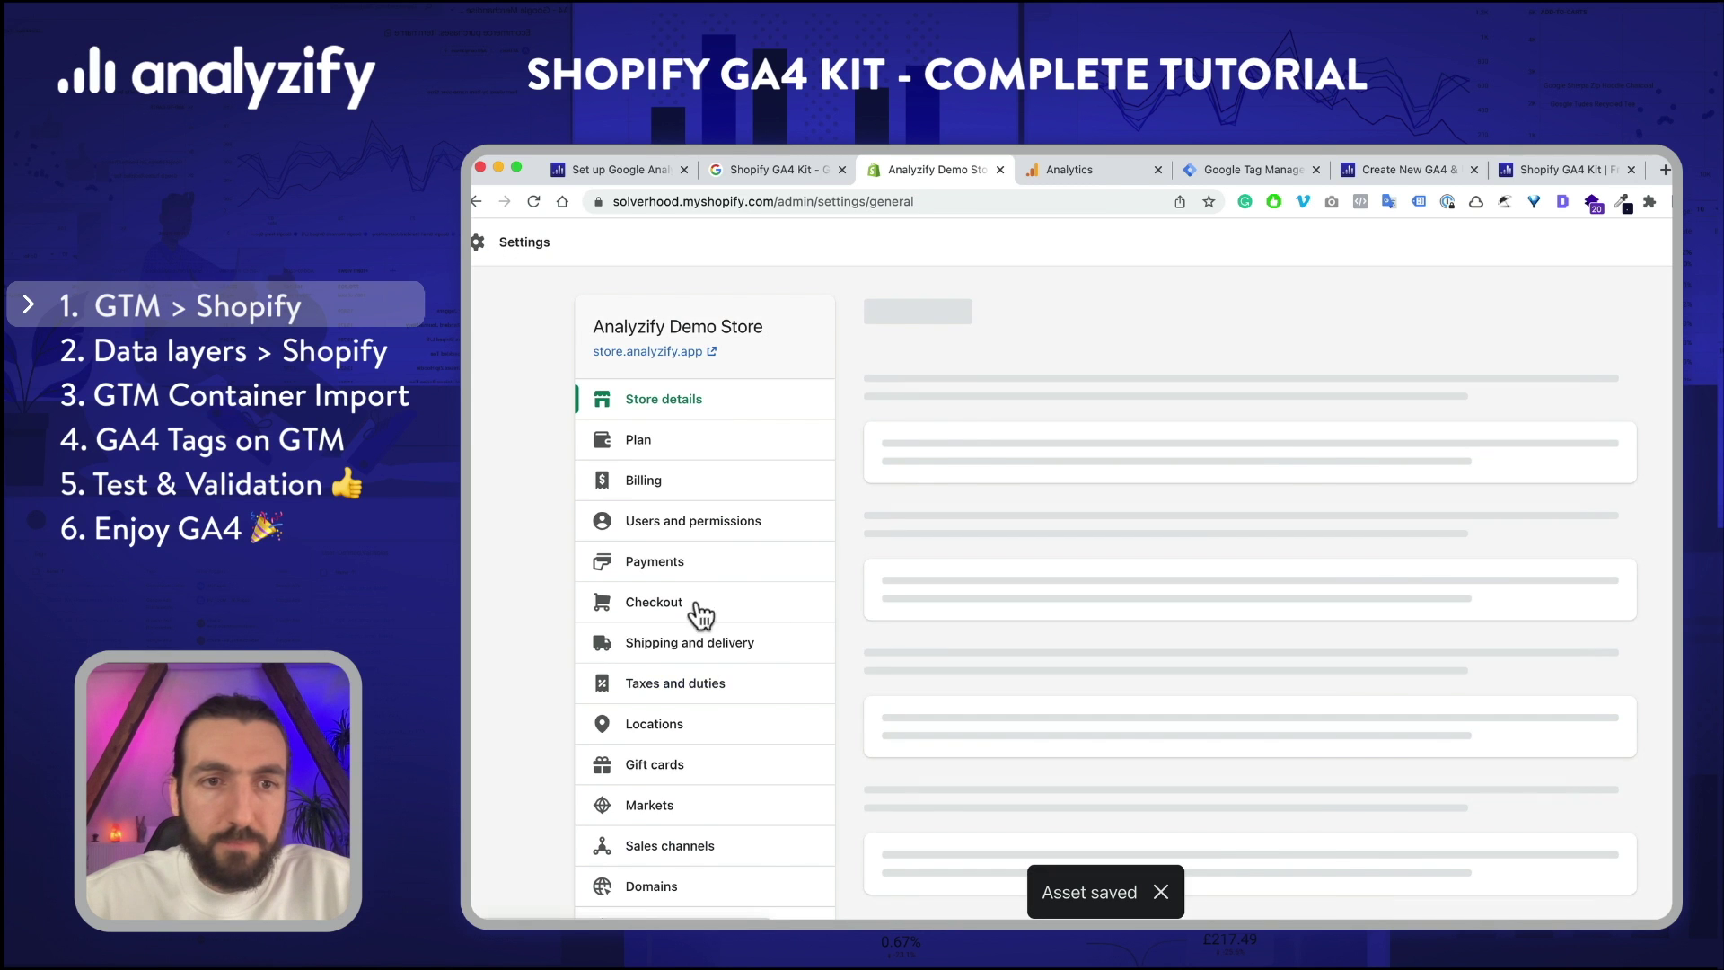
pyautogui.click(662, 609)
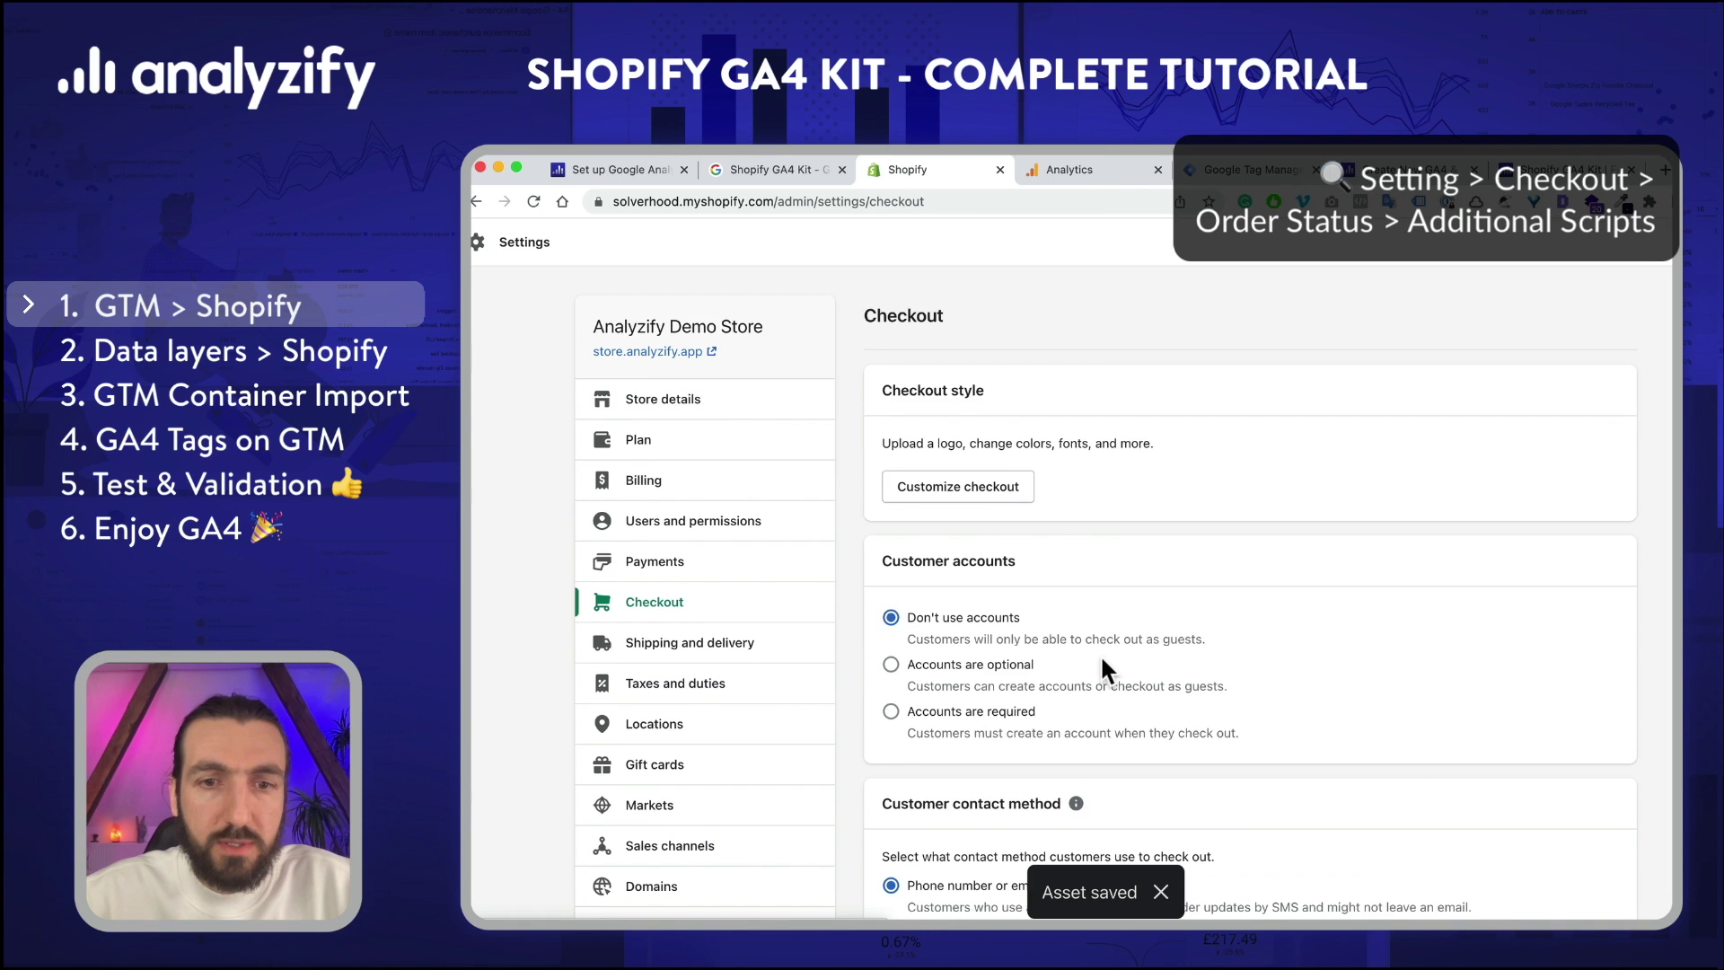
pyautogui.scroll(-5, 1101, 662)
pyautogui.scroll(-15, 1103, 661)
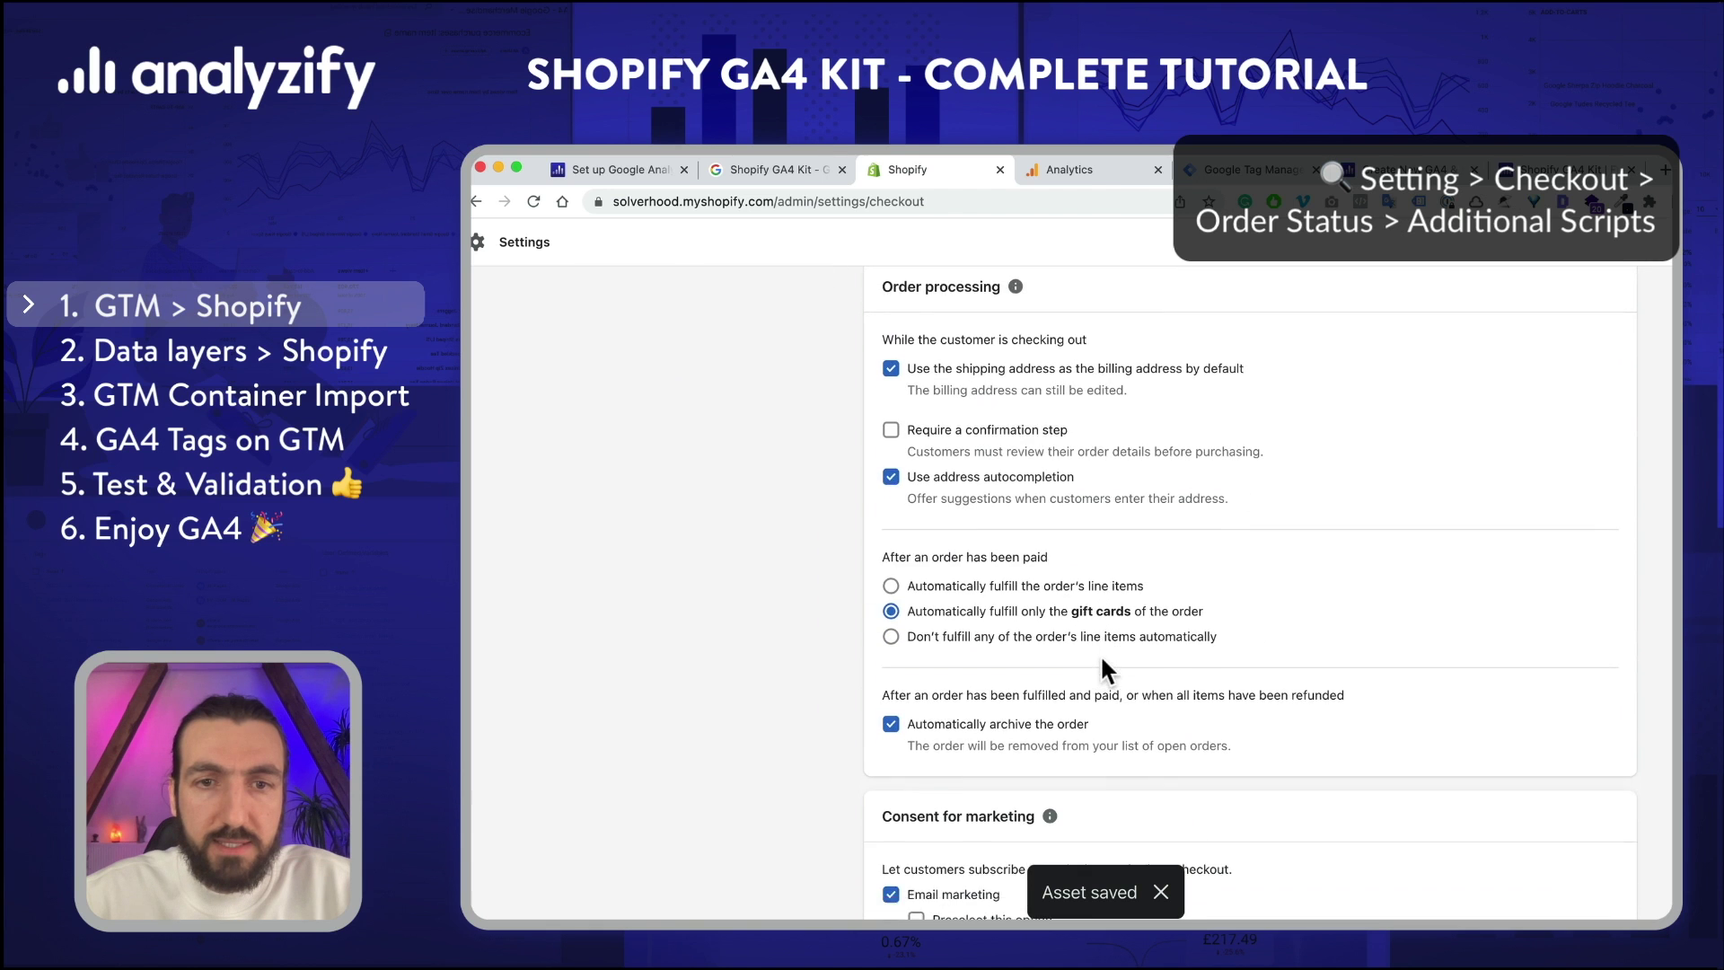
pyautogui.scroll(-10, 1101, 654)
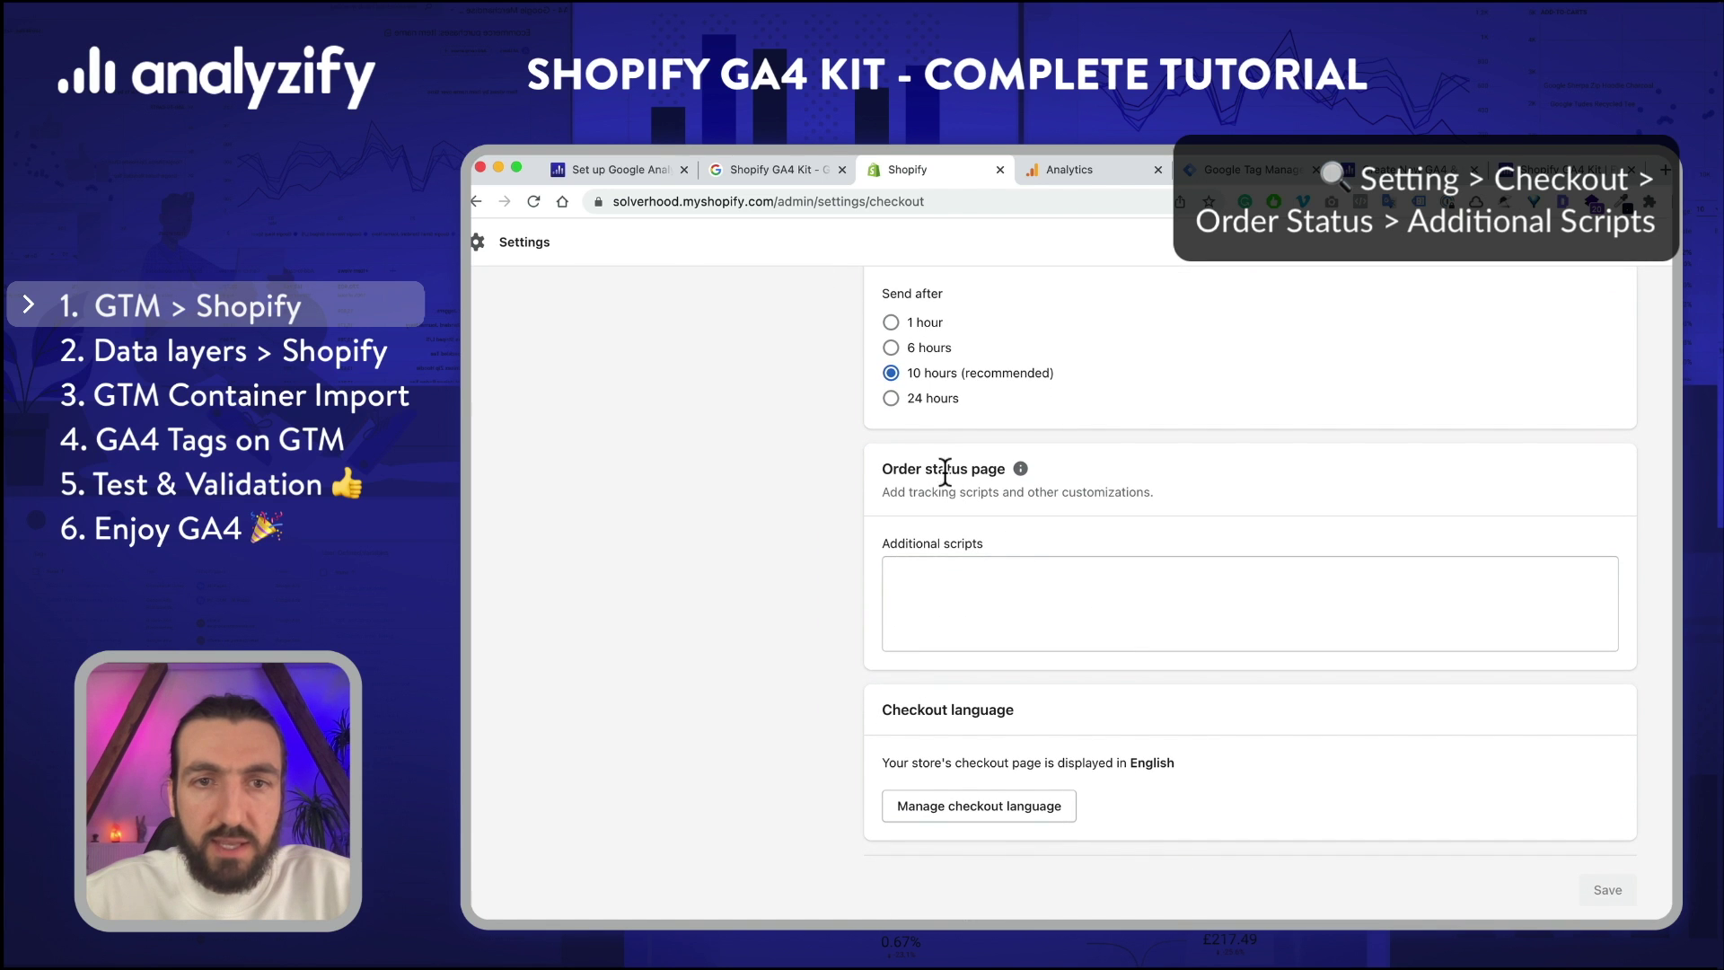
pyautogui.moveTo(879, 471); pyautogui.dragTo(1008, 470)
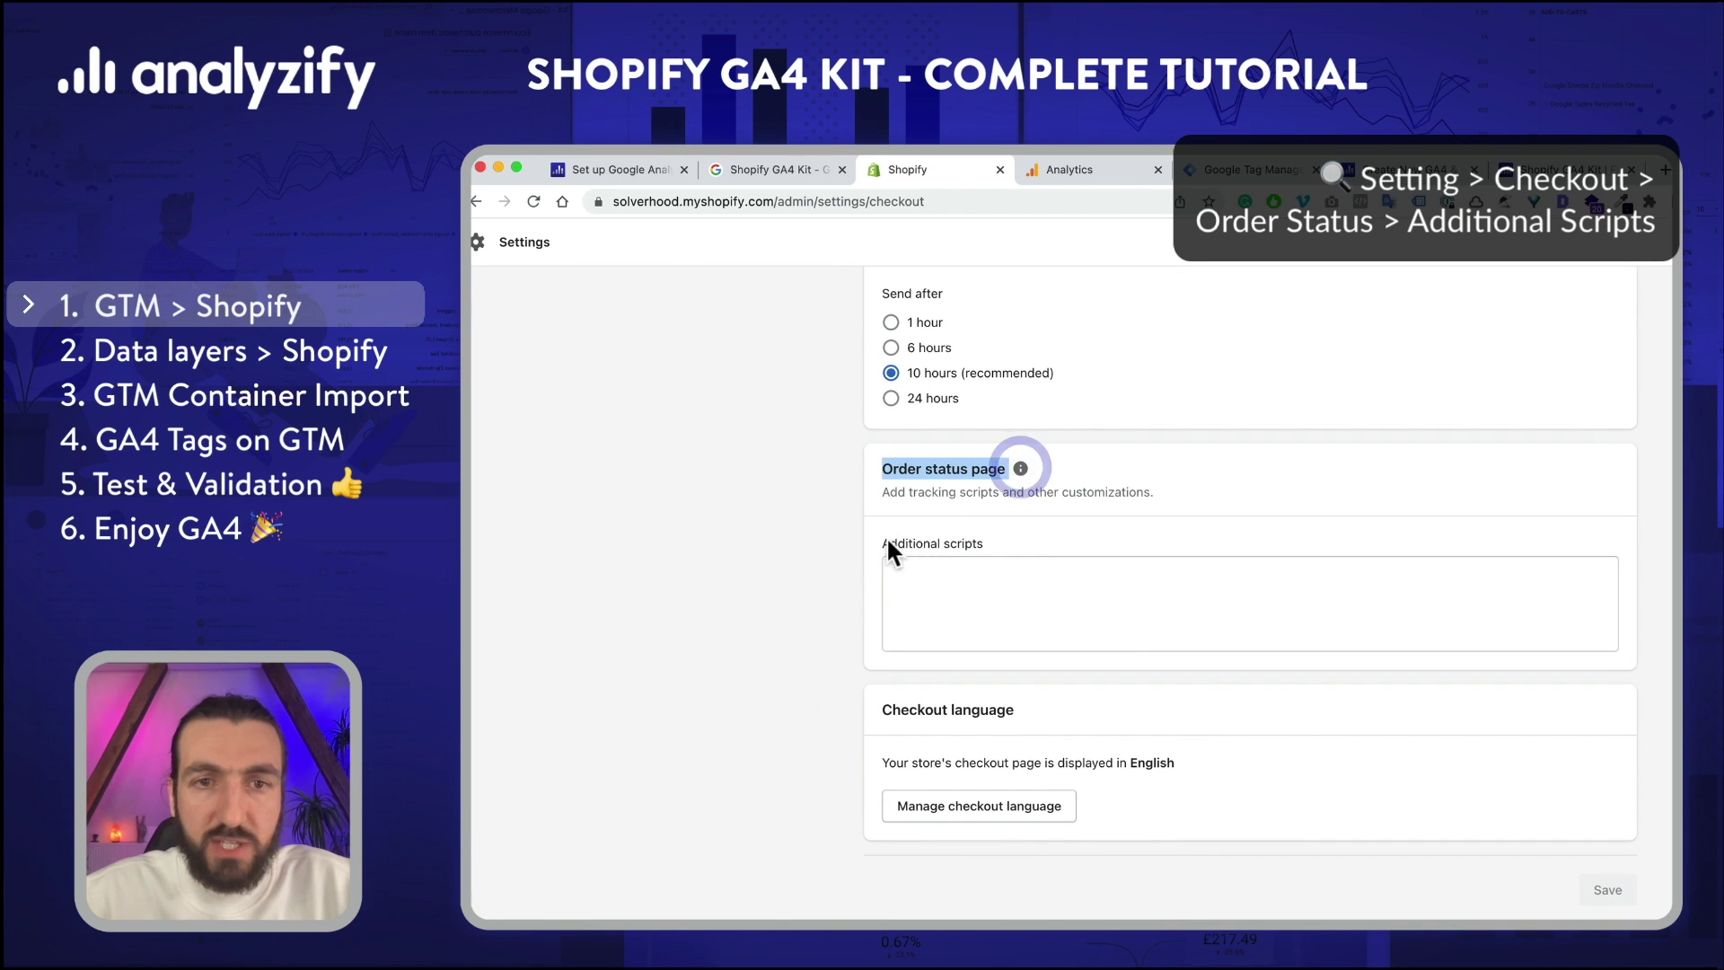
pyautogui.moveTo(887, 537); pyautogui.dragTo(1059, 552)
pyautogui.scroll(-2, 1123, 539)
pyautogui.click(1042, 503)
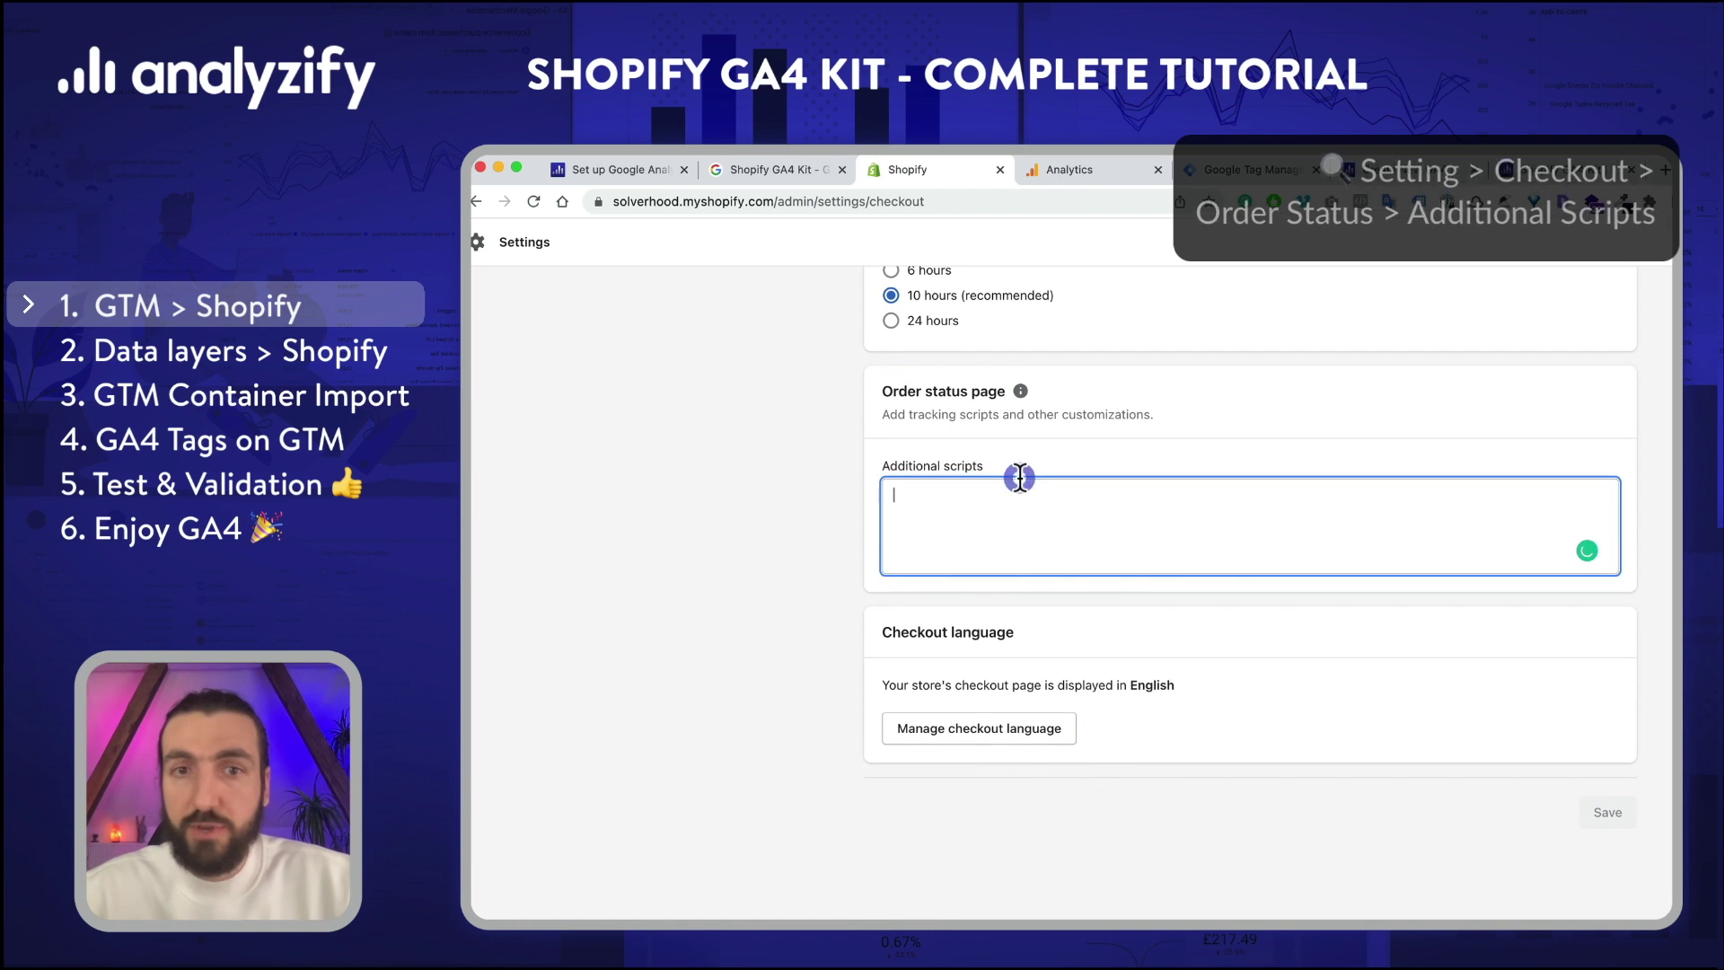
pyautogui.write("<!-- Google Tag Manager --> <script>(function(w,d,s,l,i){w[l]=w[l]||[];w[l].push({'gtm.start': new Date().getTime(),event:'gtm.js'});var f=d.getElementsByTagName(s)[0], j=d.createElement(s),dl=l!='dataLayer'?'&l='+l:'';j.async=true;j.src= 'https://www.googletagmanager.com/gtm.js?id='+i+dl;f.parentNode.insertBefore(j,f); })(window,document,'script','dataLayer','GTM-KT5T4HJ');</script> <!-- End Google Tag Manager -->")
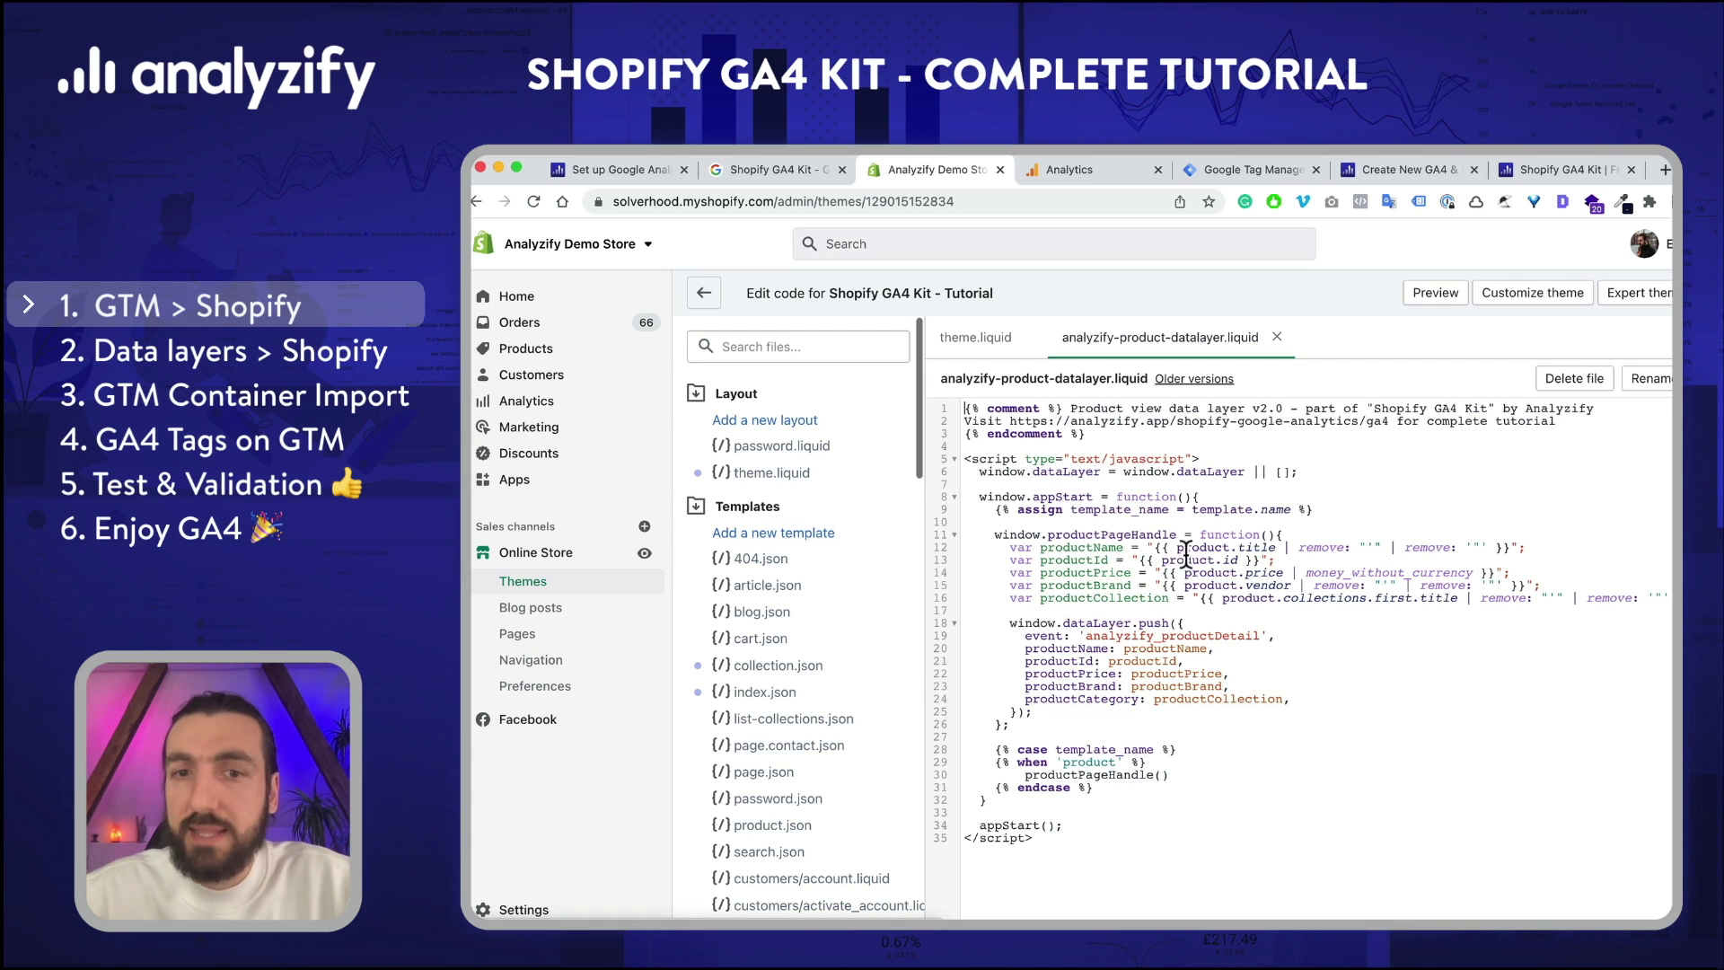
# Step: Reopen theme.liquid to show the pasted GTM code, then return to the Analyzify guide
pyautogui.click(803, 477)
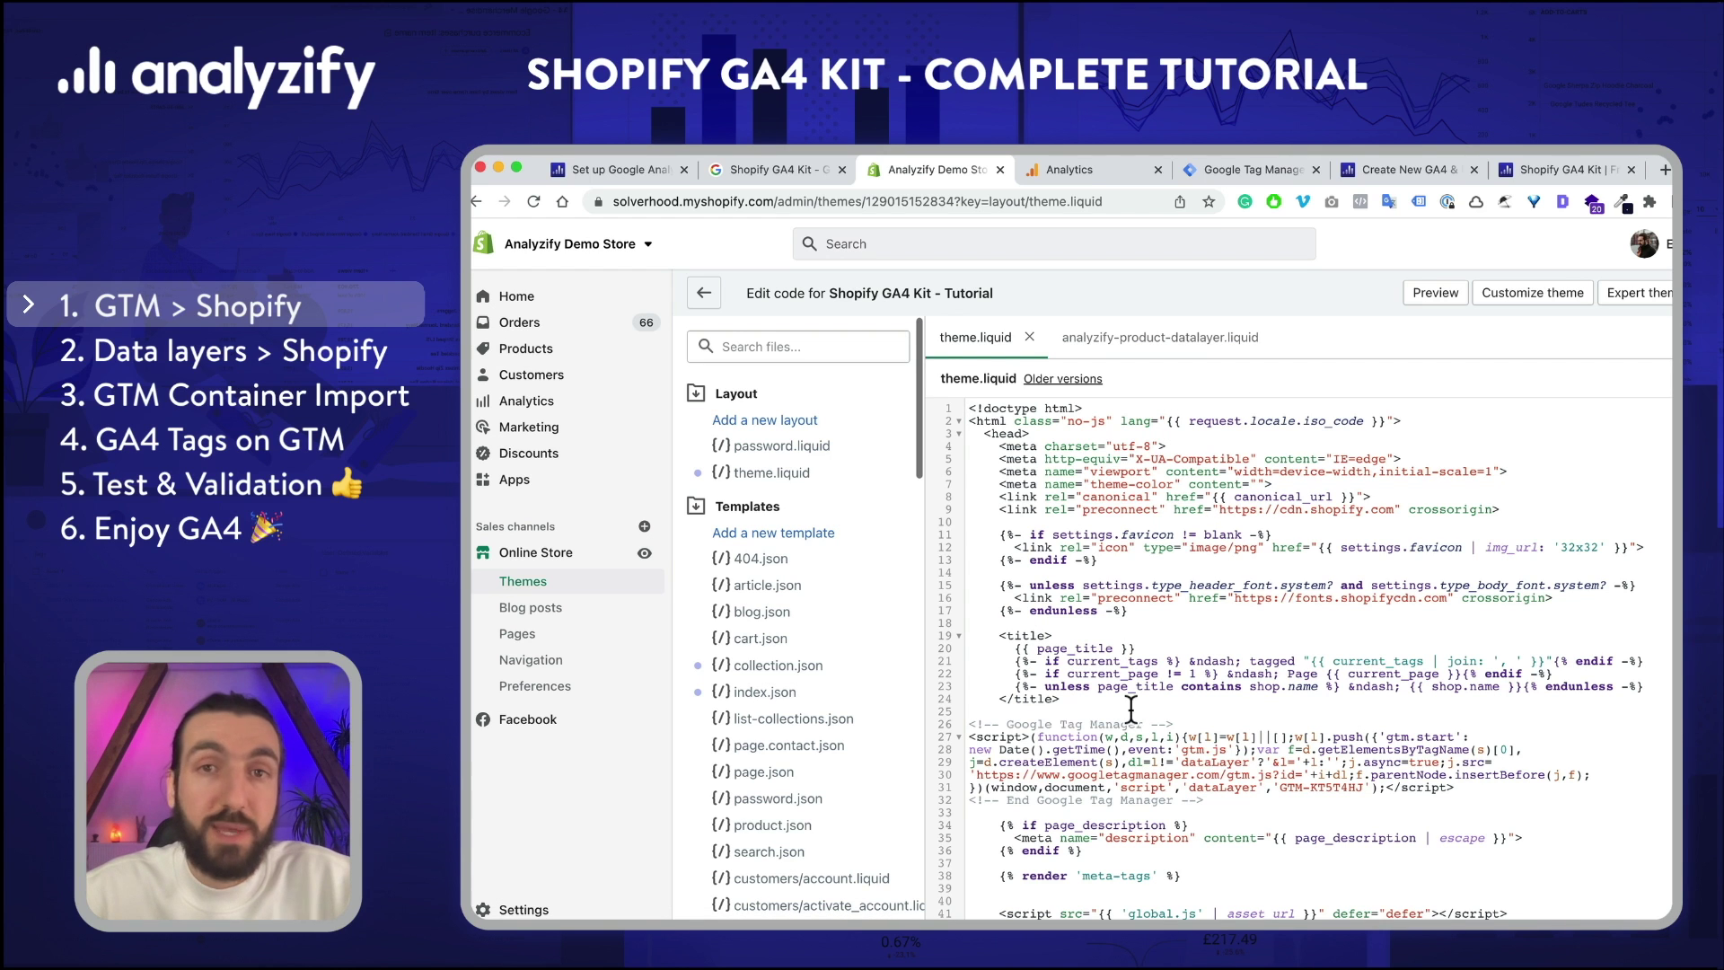
pyautogui.click(1343, 148)
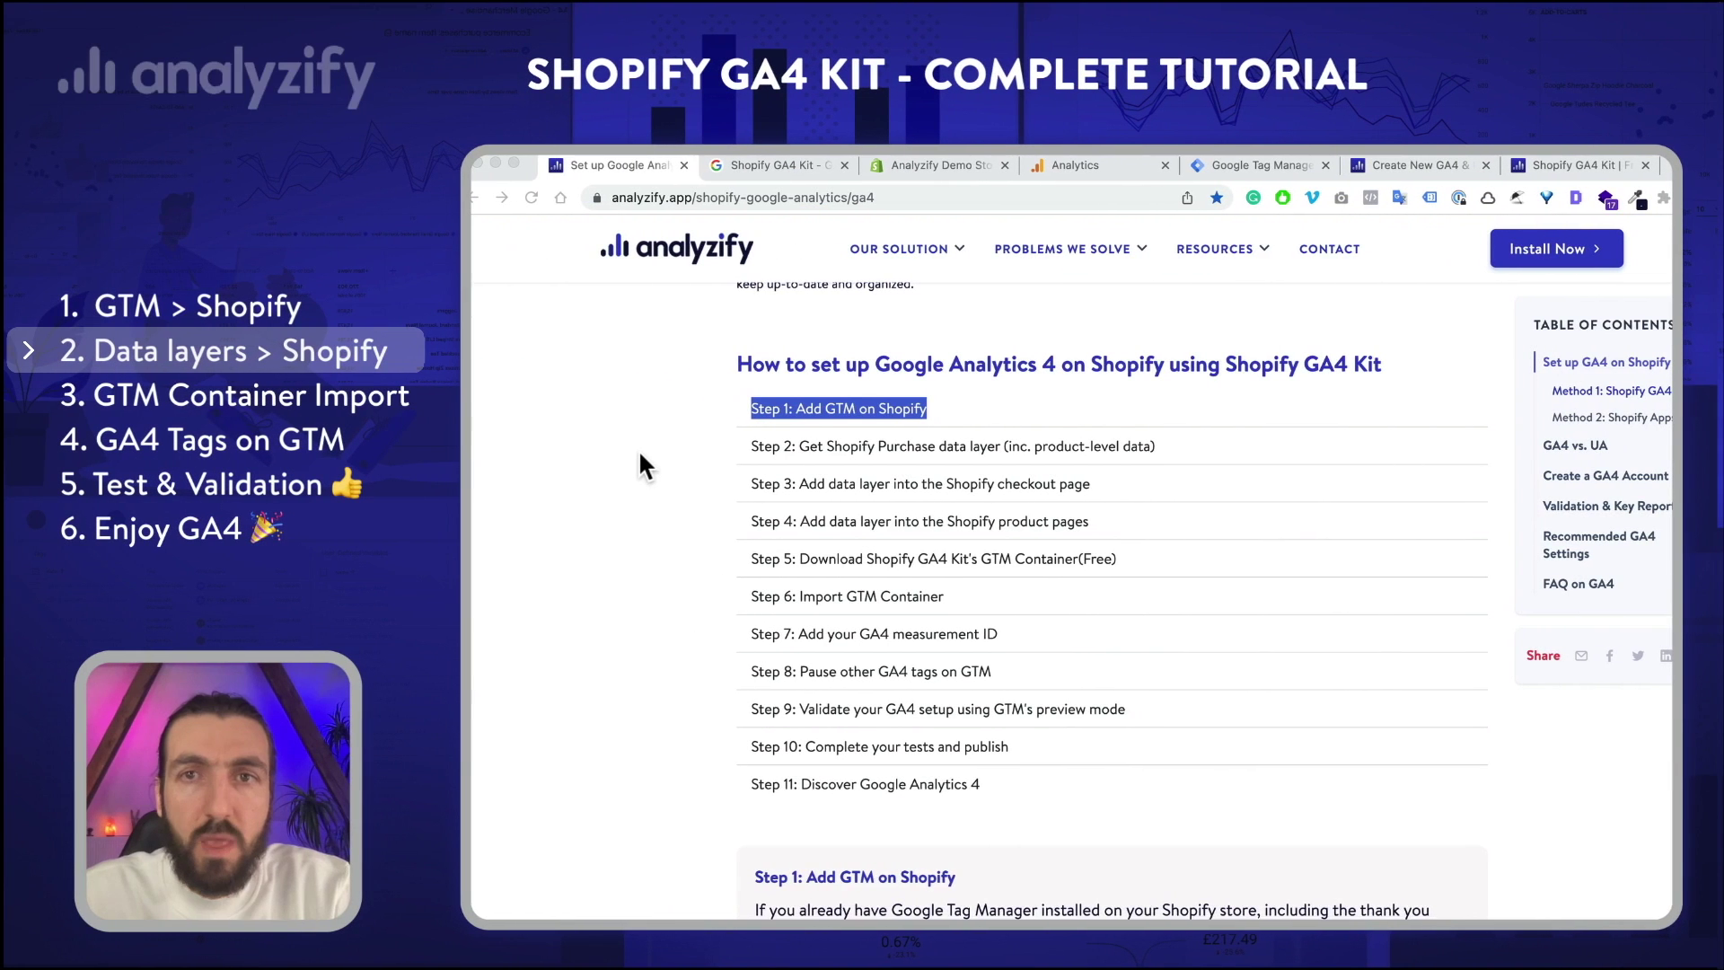
pyautogui.scroll(1, 639, 454)
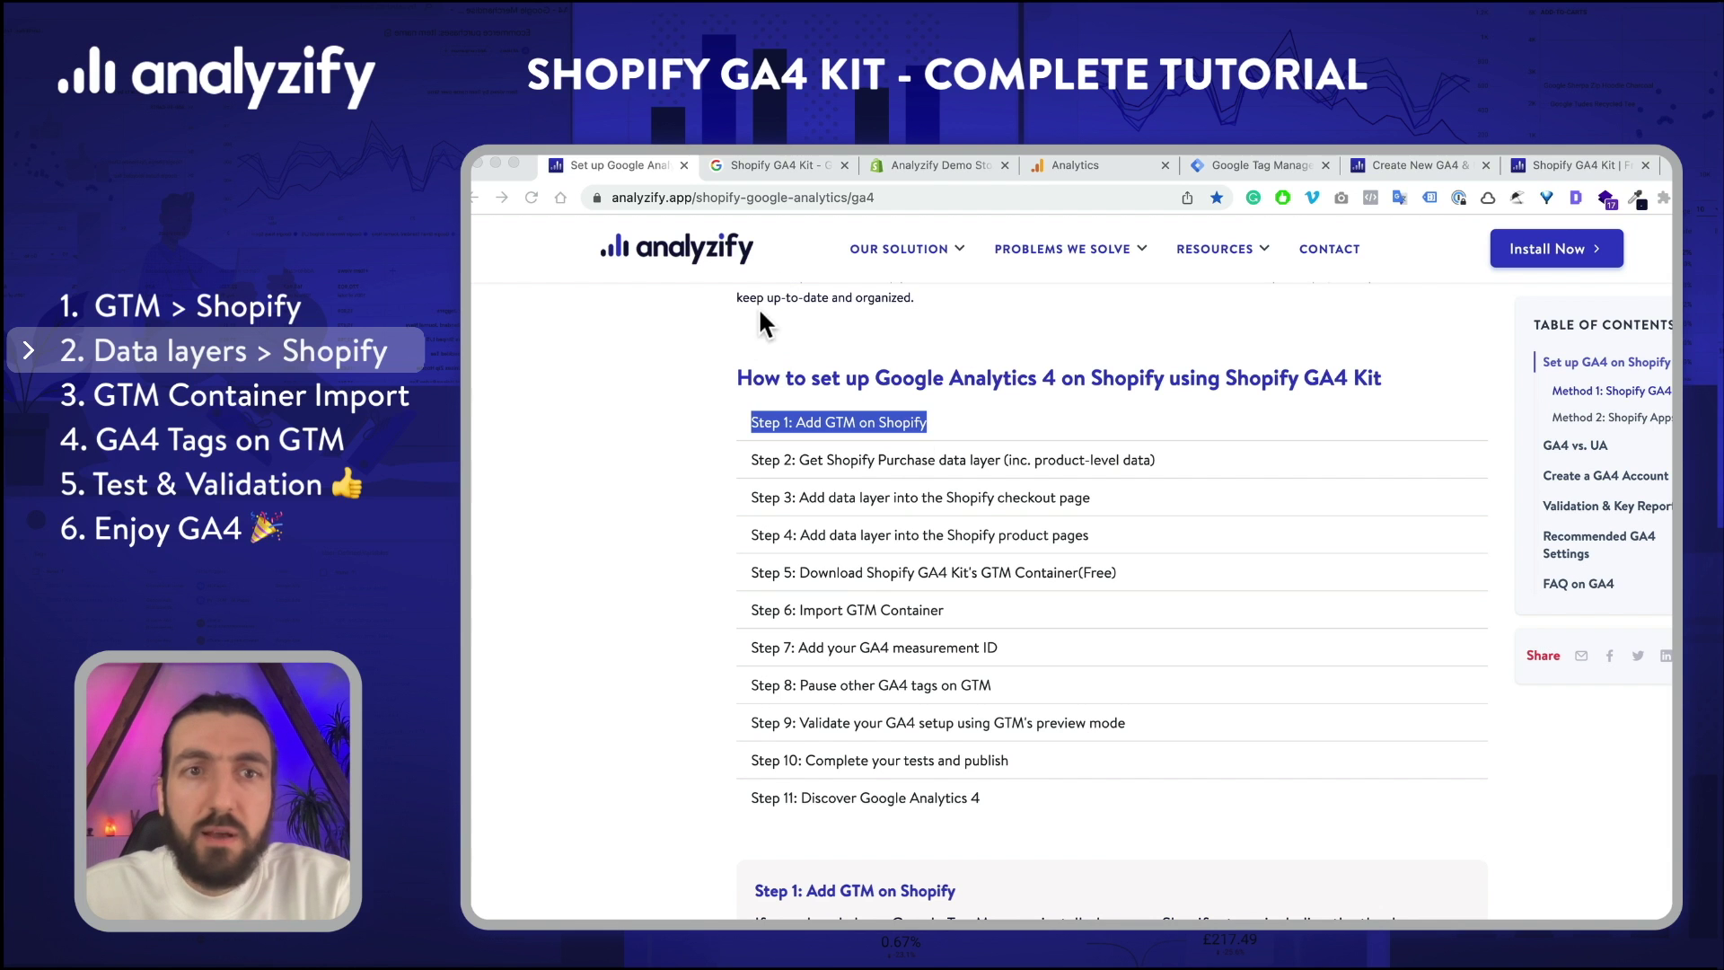
pyautogui.click(783, 160)
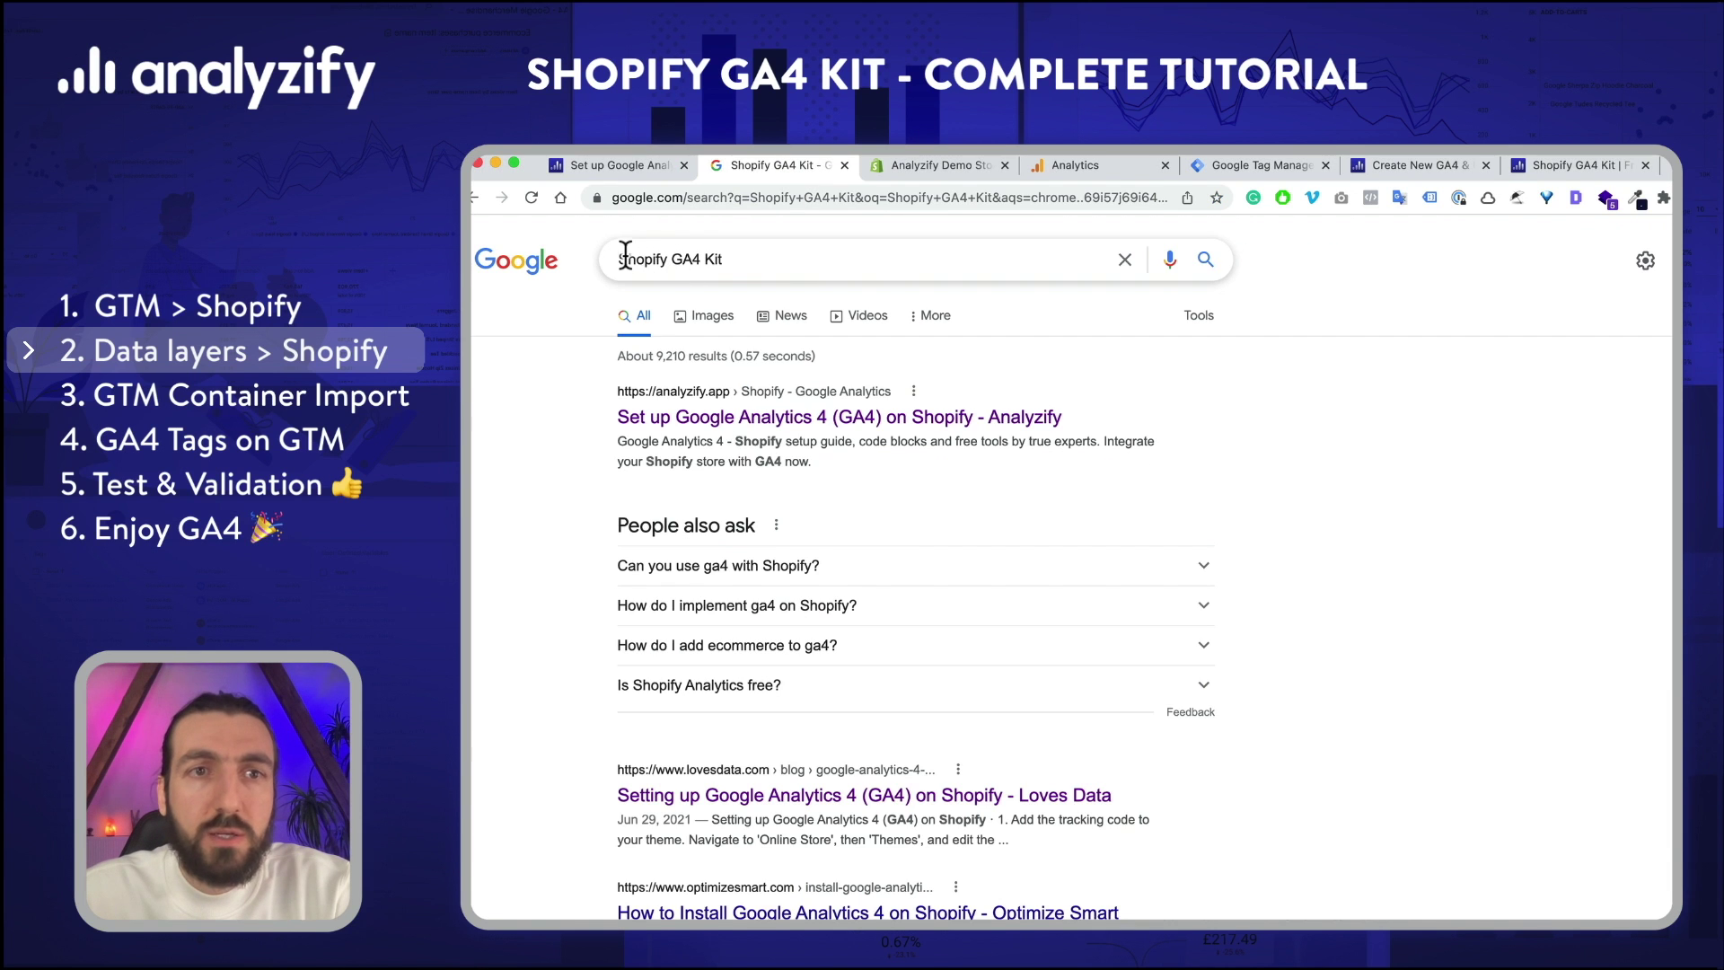
pyautogui.moveTo(620, 258); pyautogui.dragTo(794, 252)
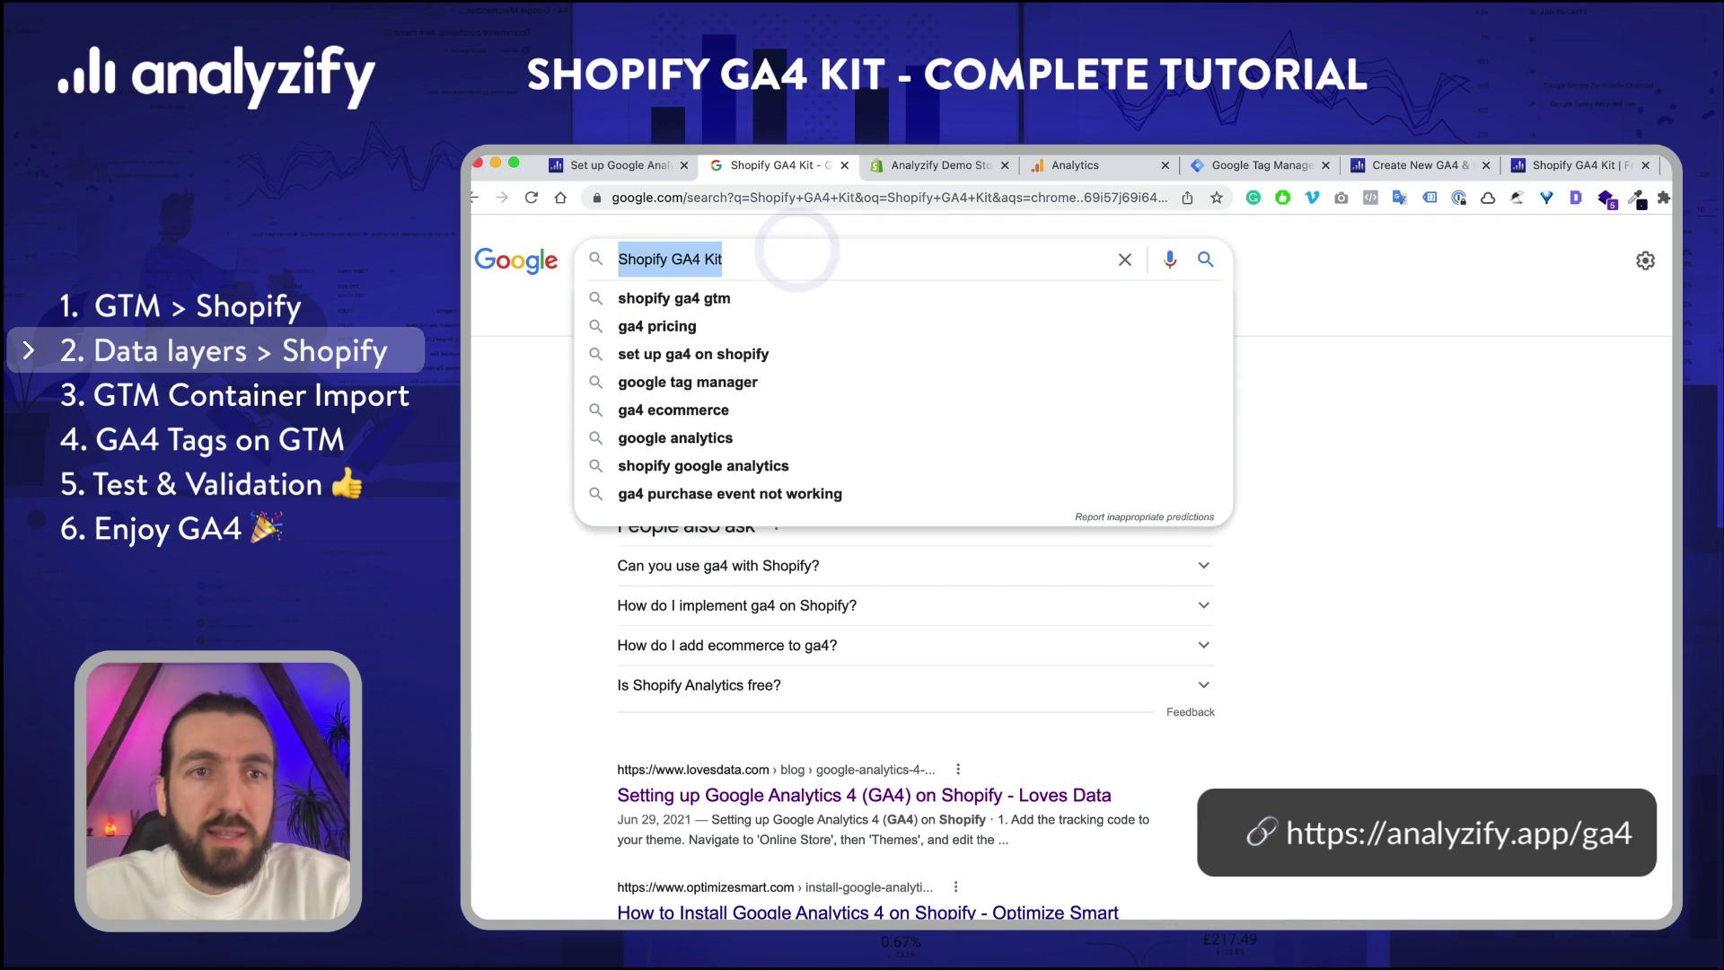
pyautogui.click(620, 171)
pyautogui.scroll(4, 504, 580)
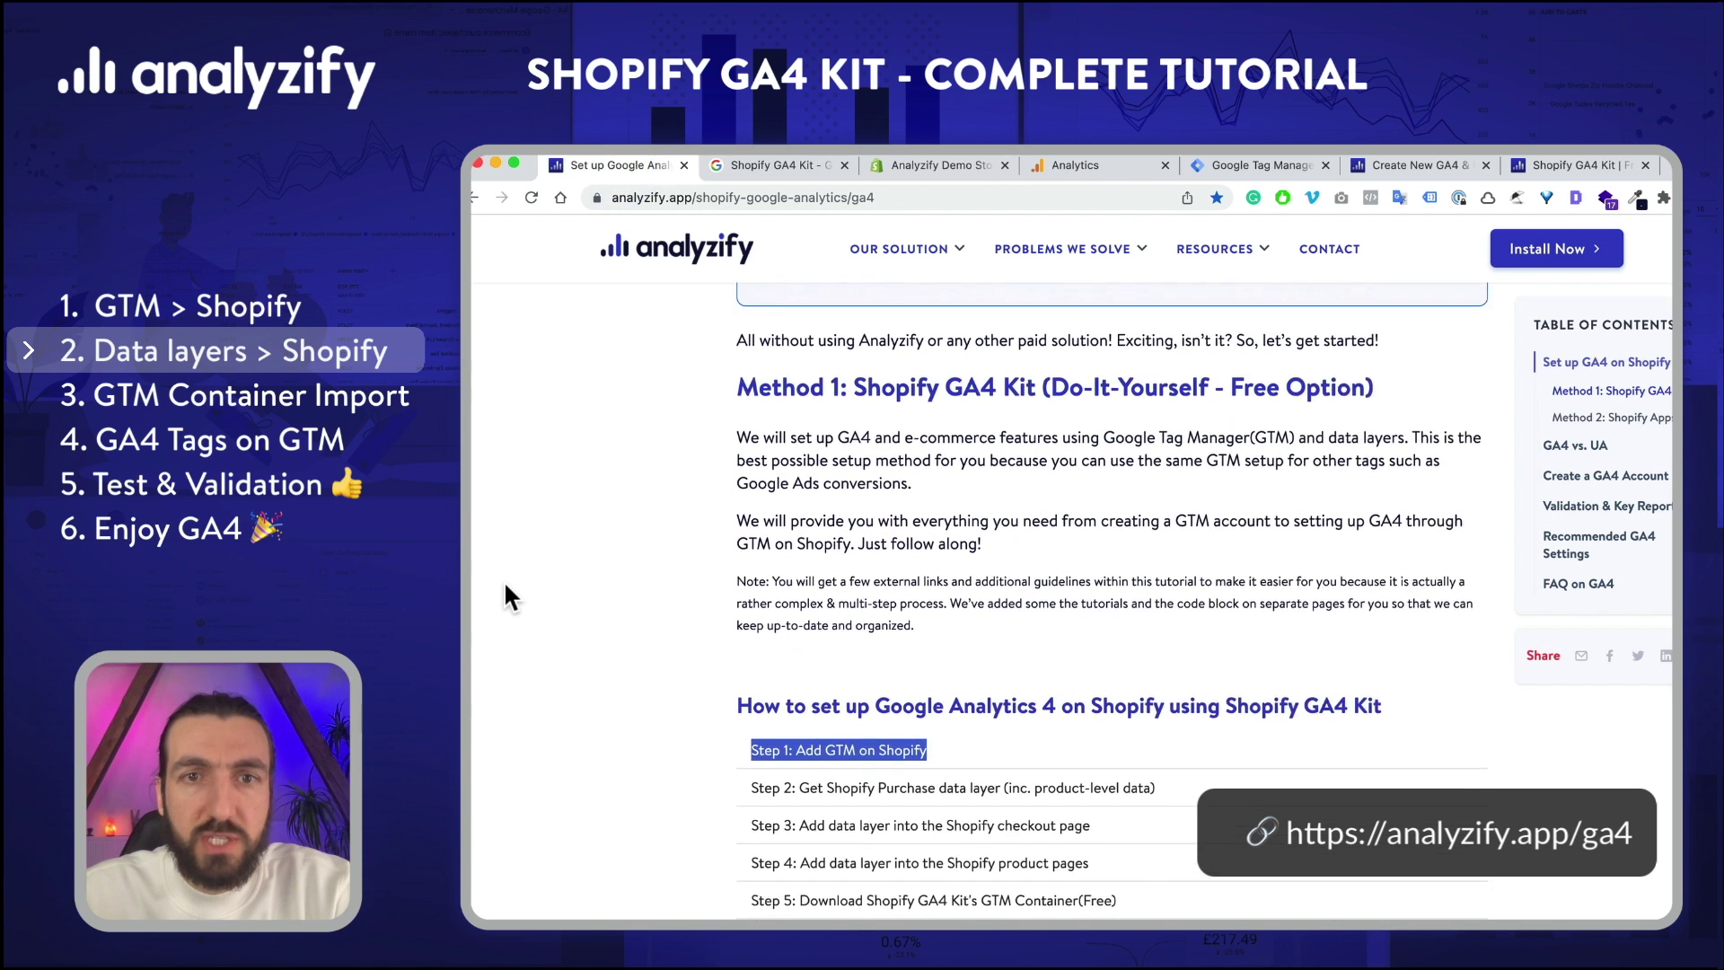
pyautogui.click(799, 203)
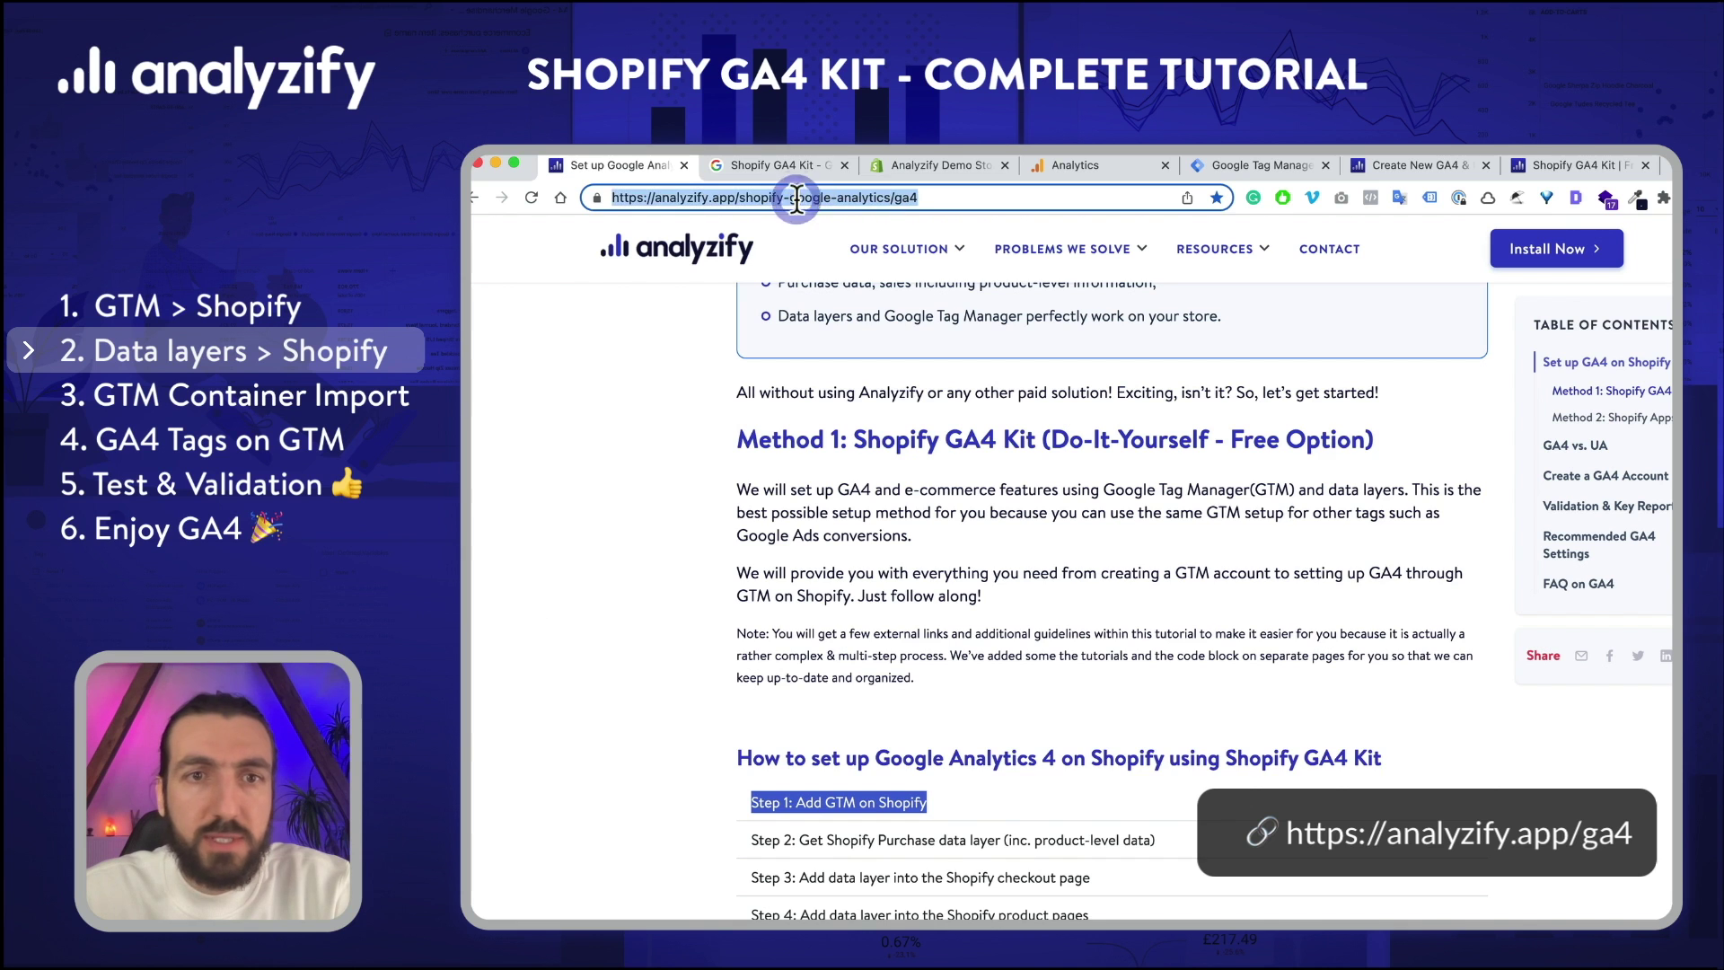
pyautogui.click(738, 367)
pyautogui.scroll(-2, 738, 368)
pyautogui.moveTo(739, 367); pyautogui.dragTo(1375, 375)
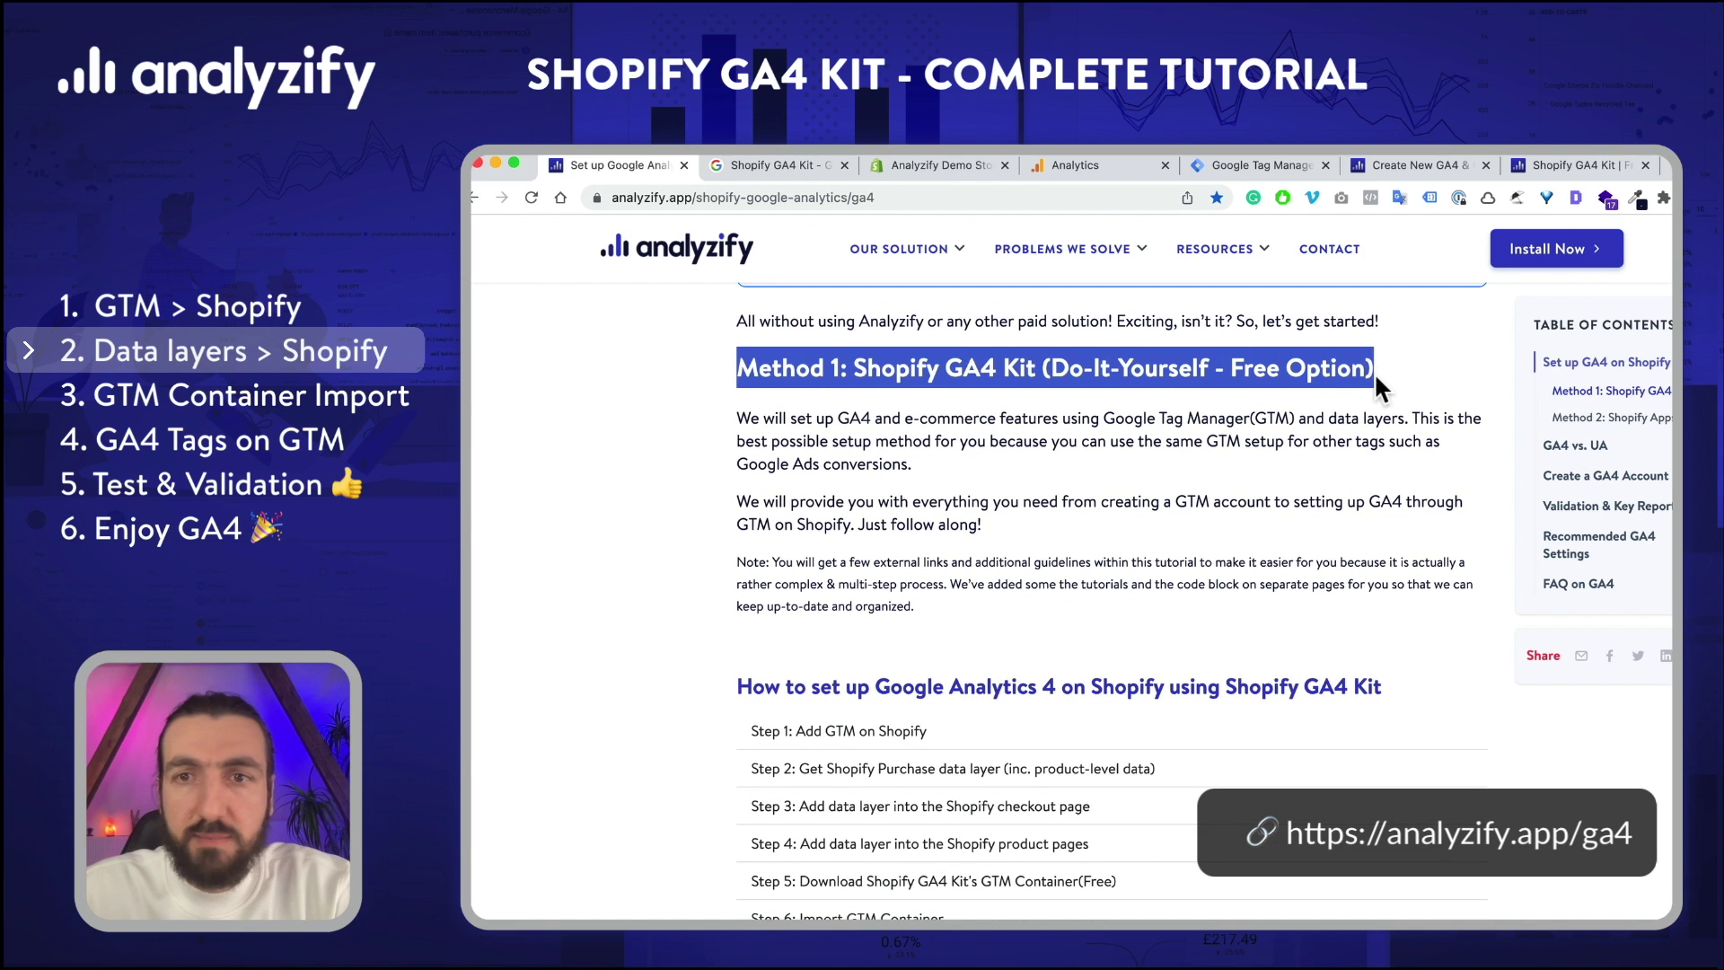
pyautogui.scroll(-5, 1204, 499)
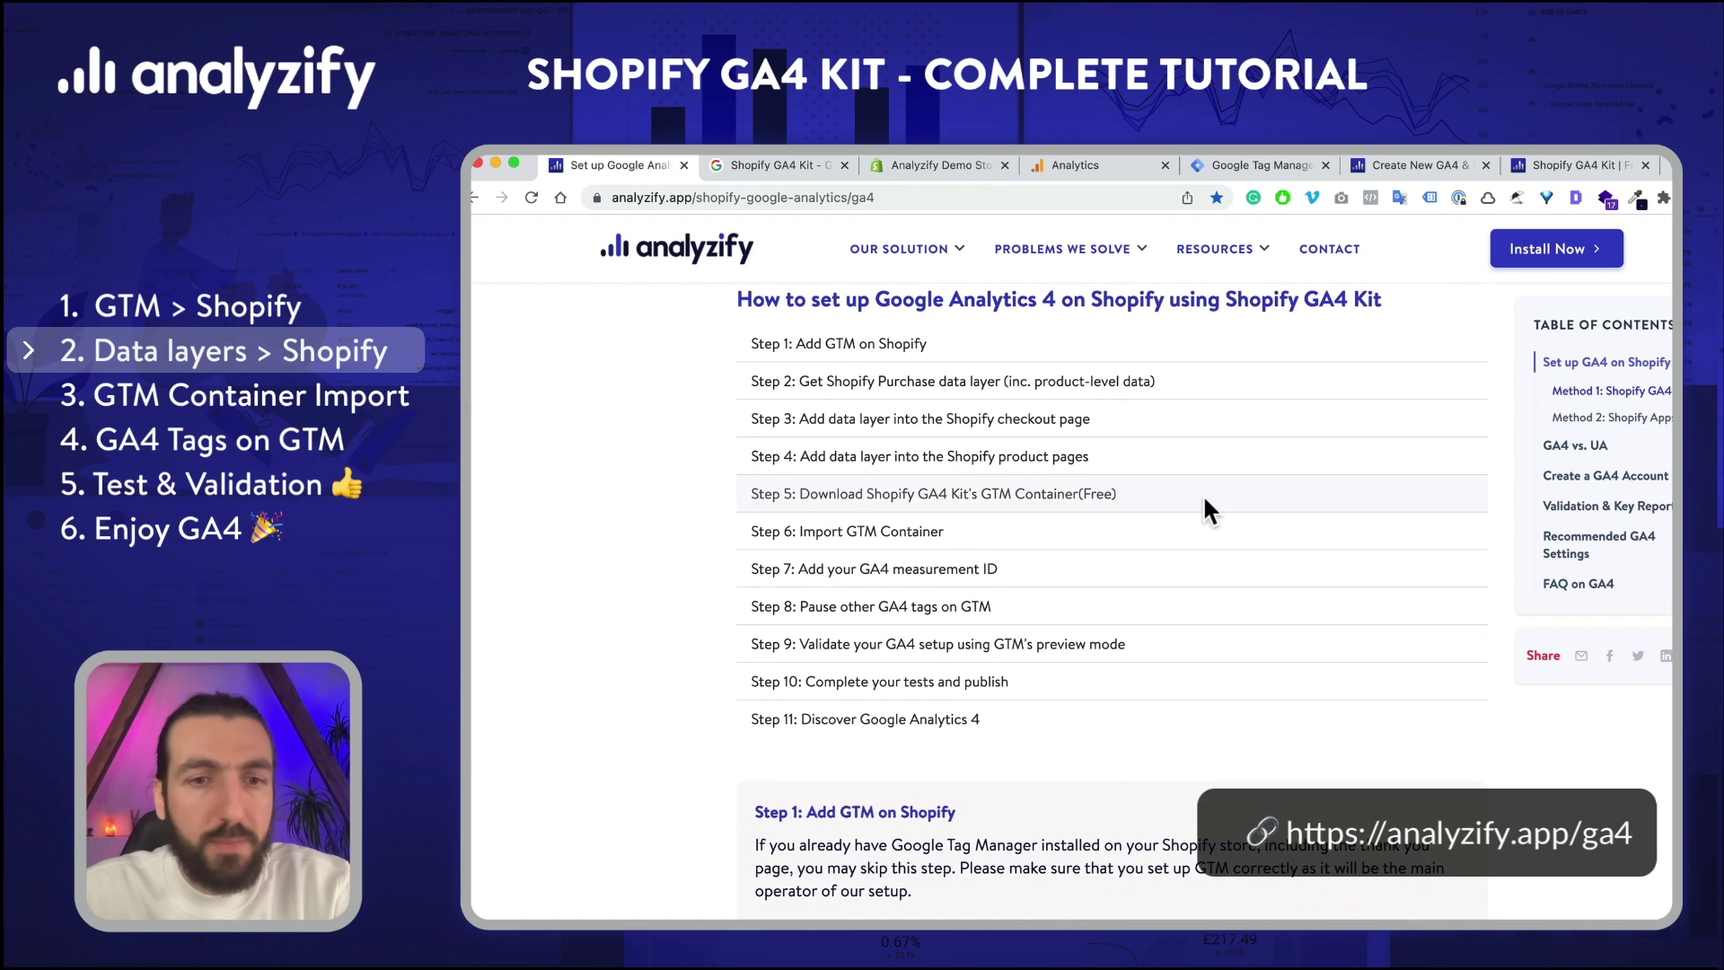
pyautogui.scroll(-4, 1205, 500)
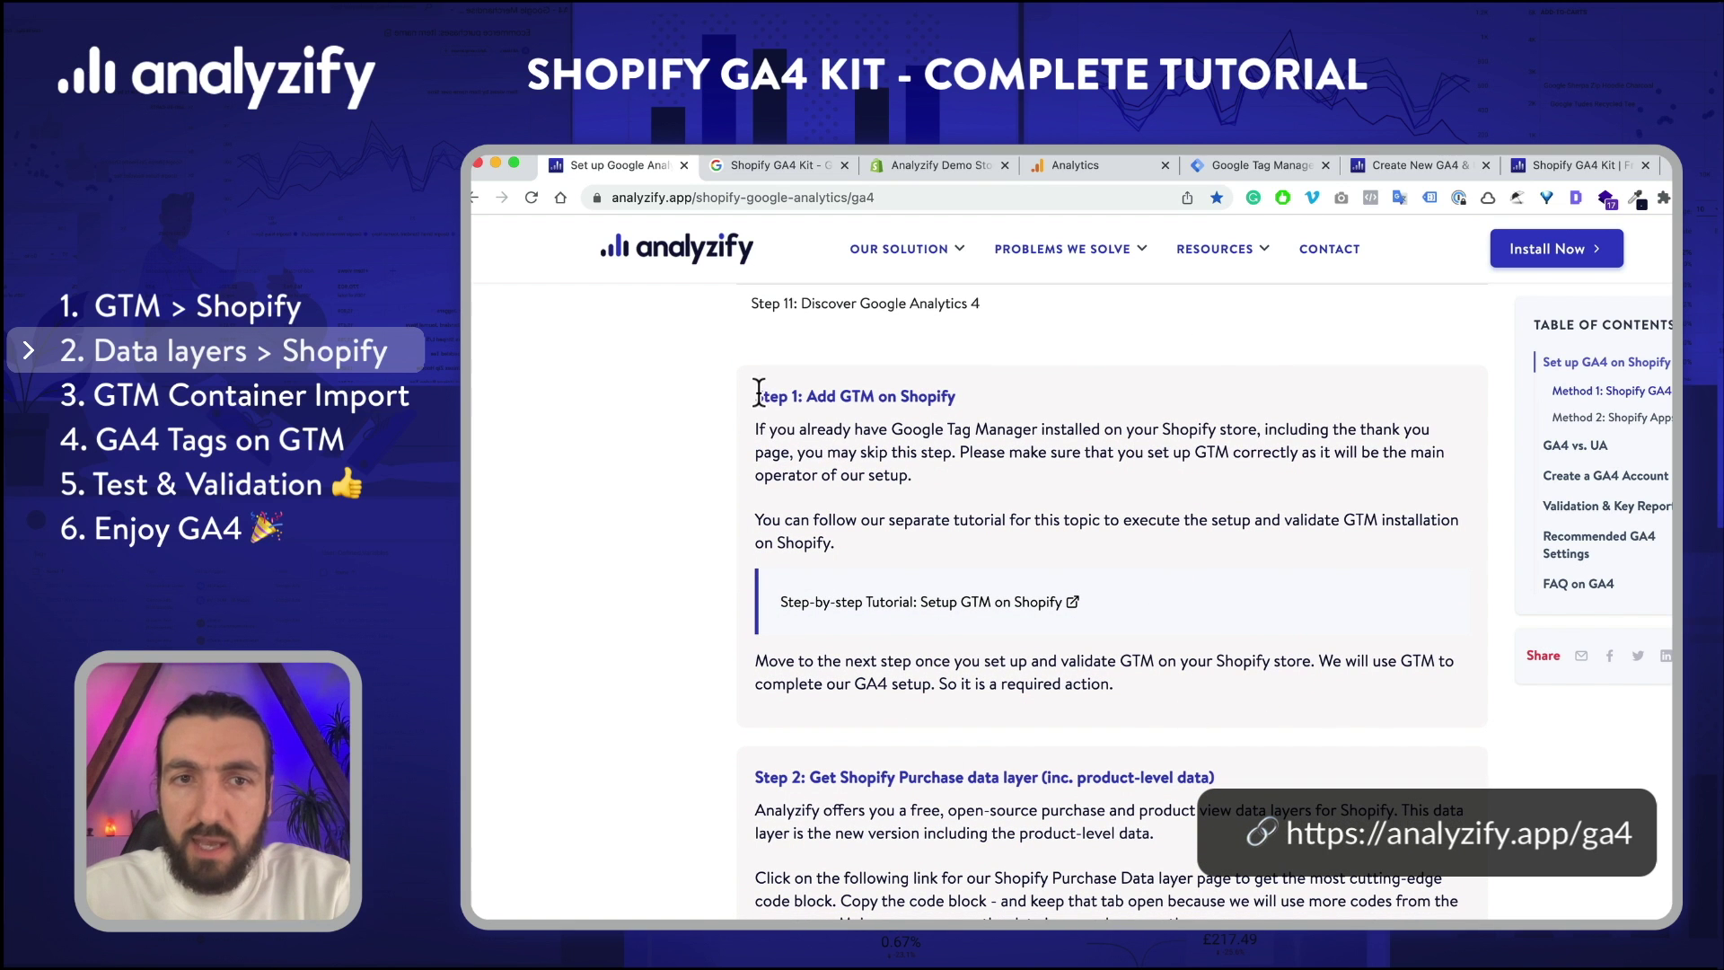
pyautogui.moveTo(756, 395); pyautogui.dragTo(1022, 400)
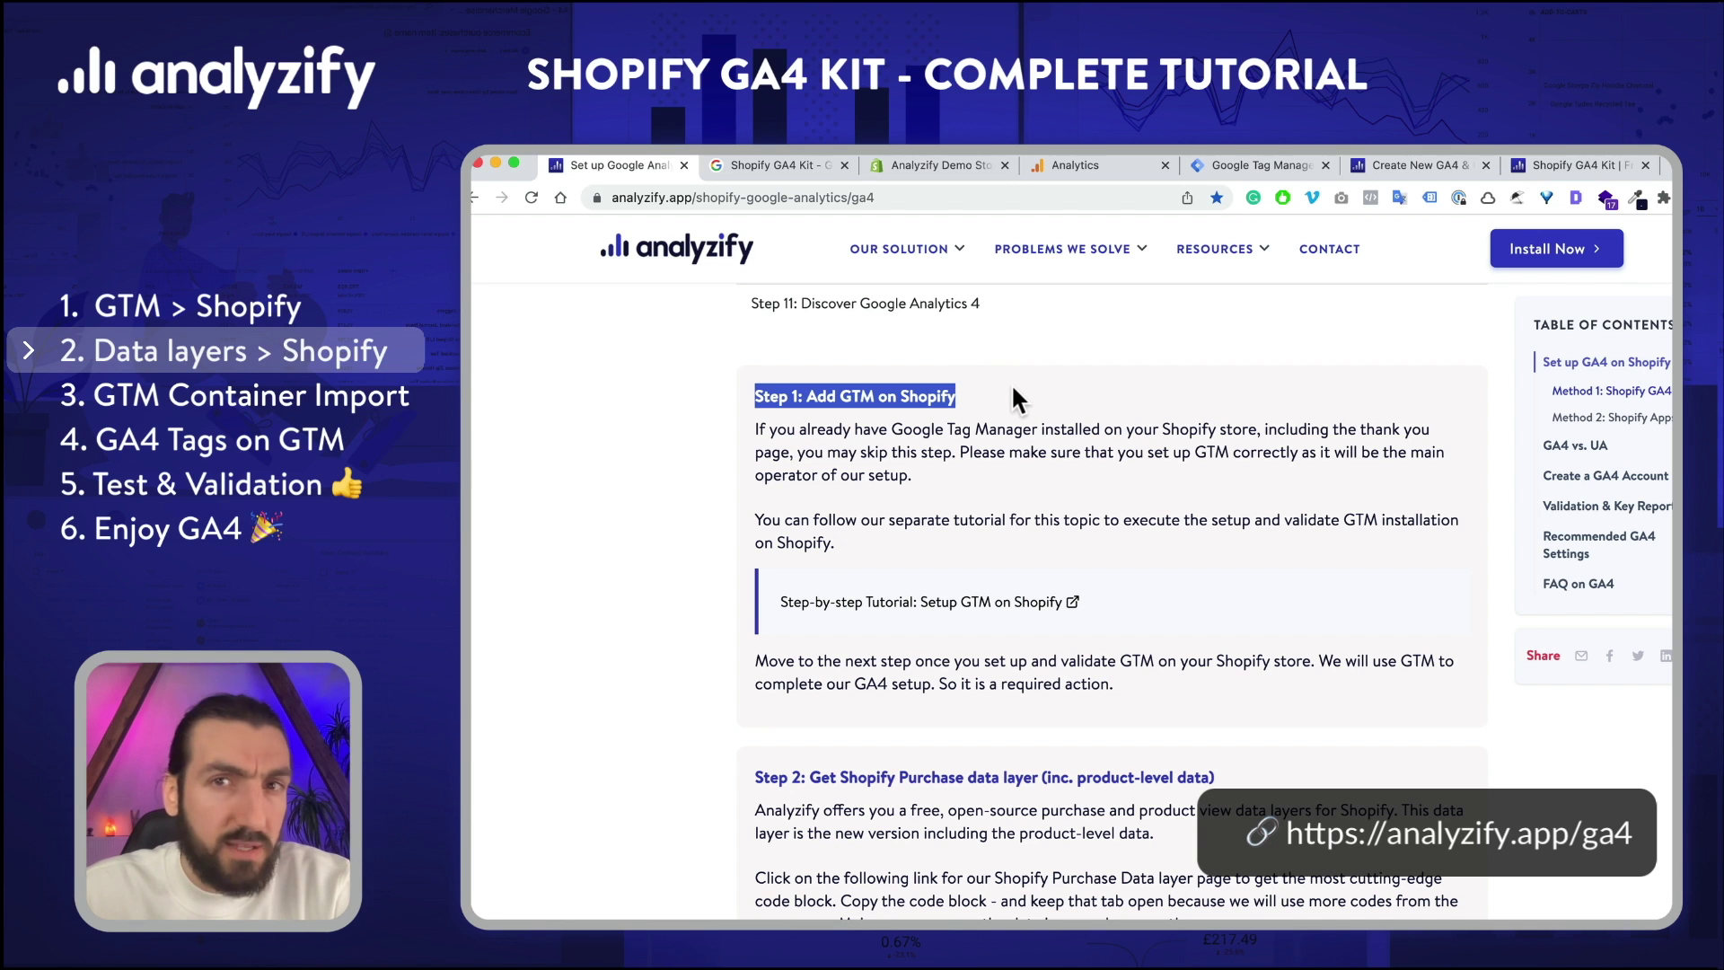
pyautogui.click(1063, 409)
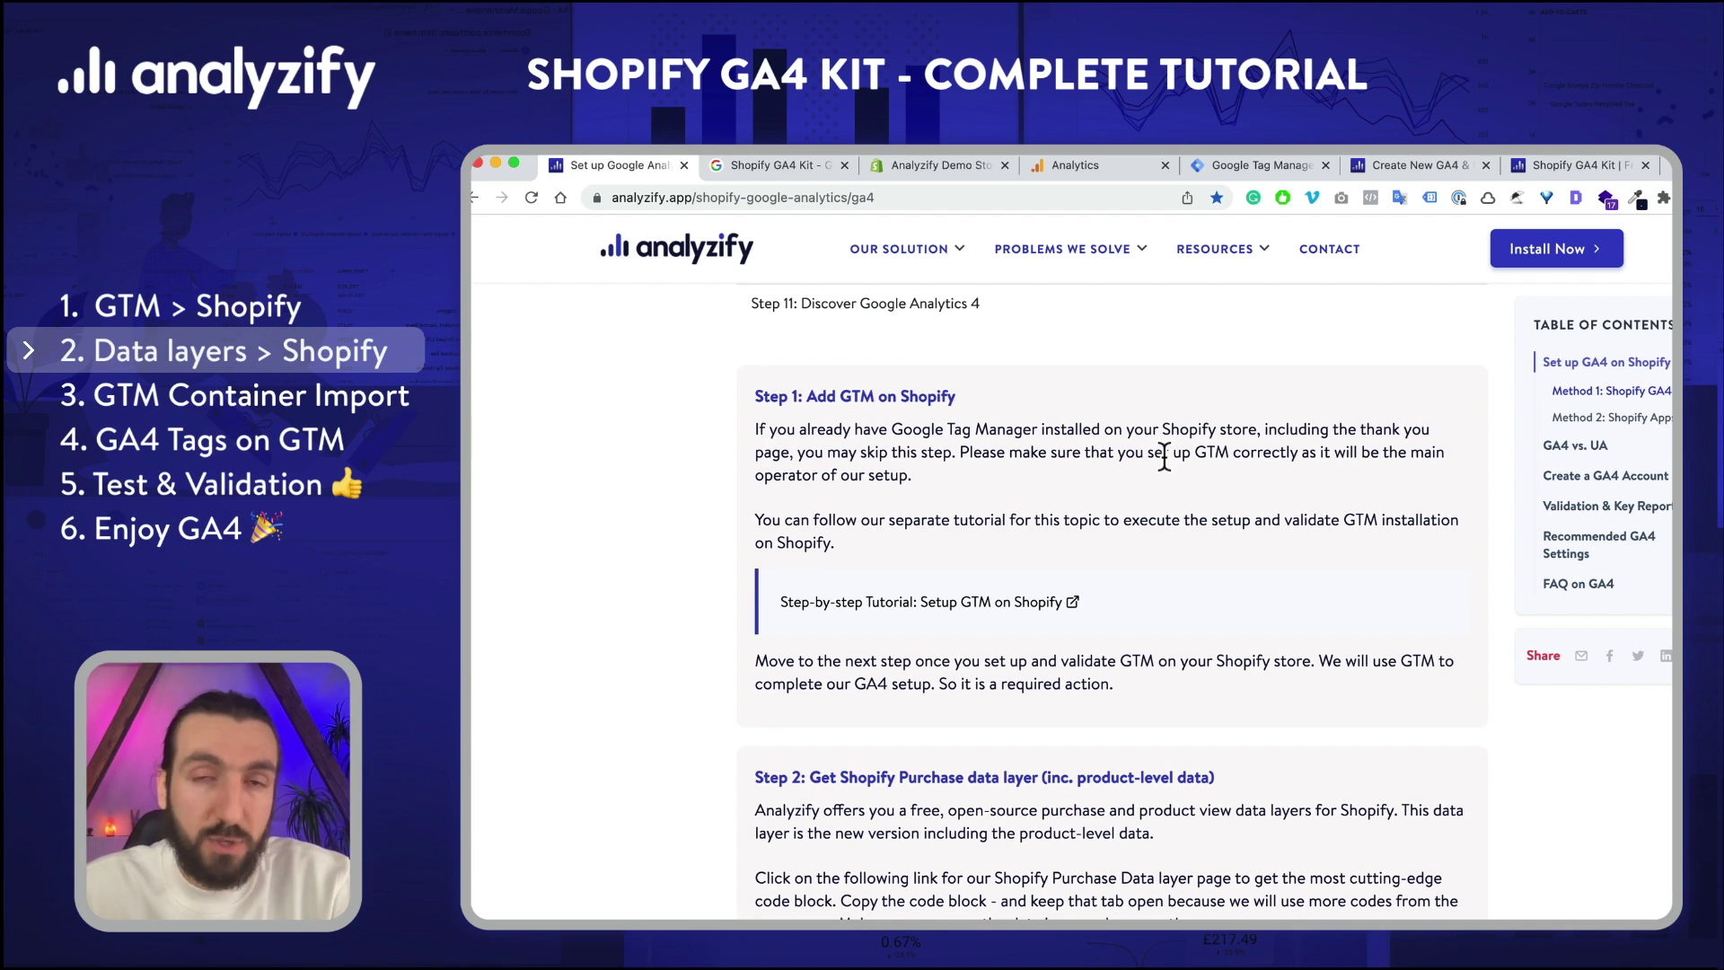
# Step: Highlight 'Purchase data layer' and 'product-level data' in the Step 2 heading
pyautogui.scroll(-3, 1167, 503)
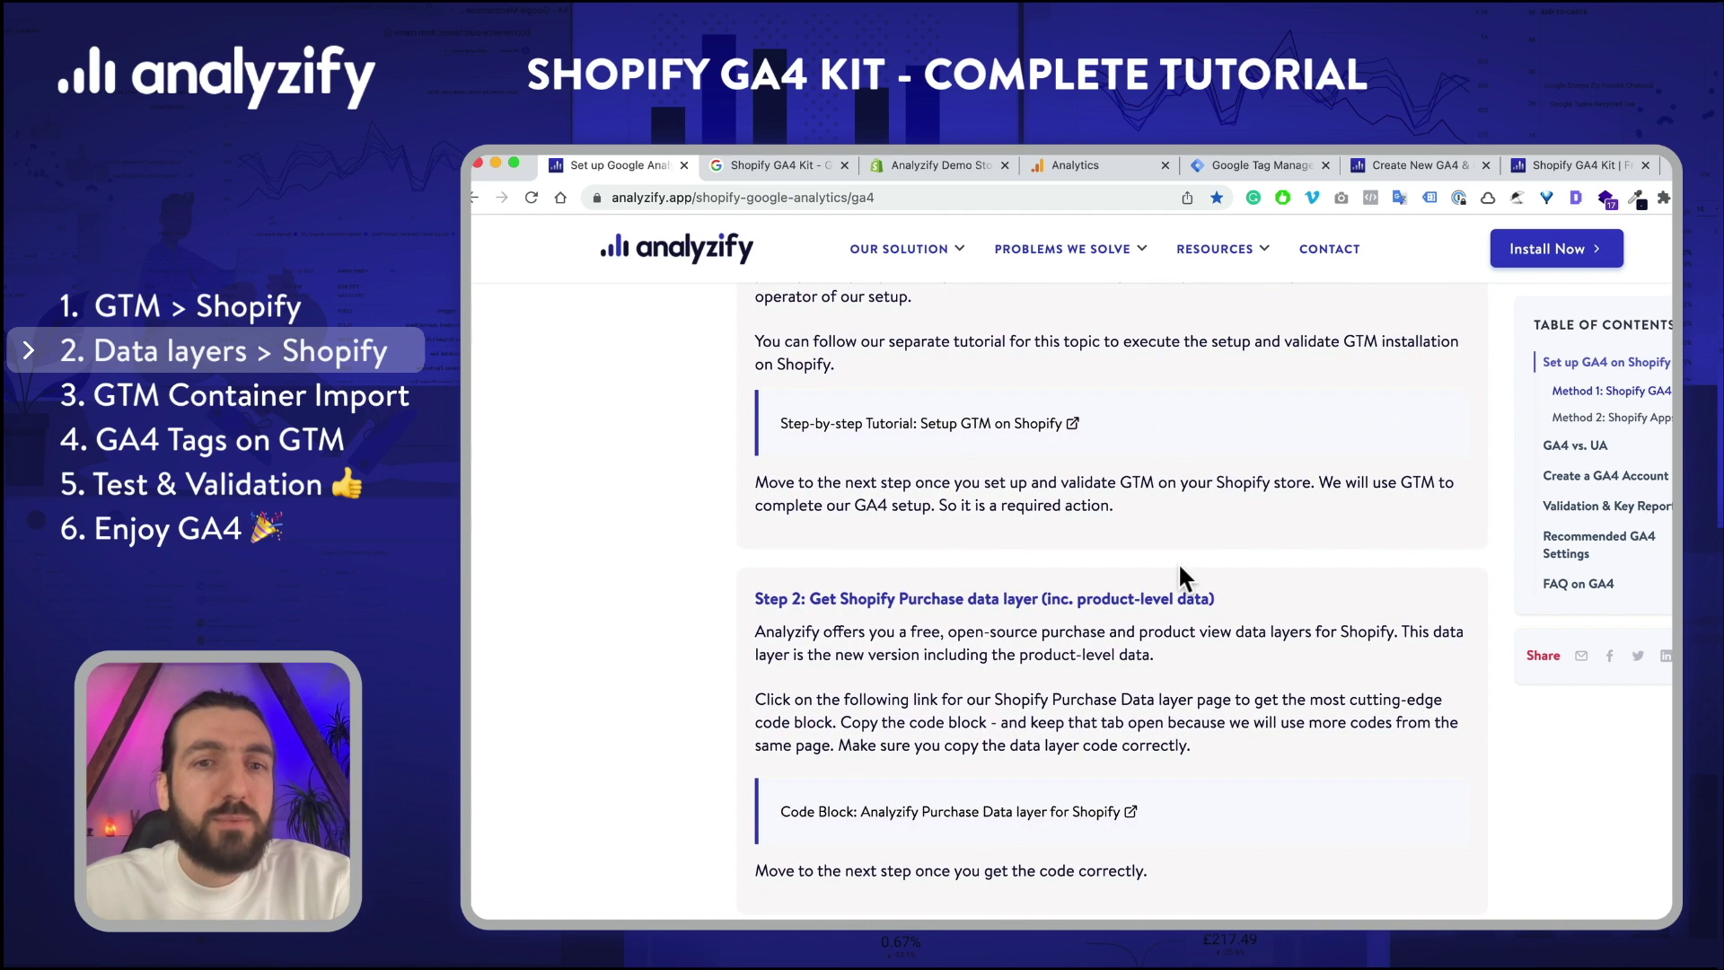
pyautogui.scroll(-4, 1180, 567)
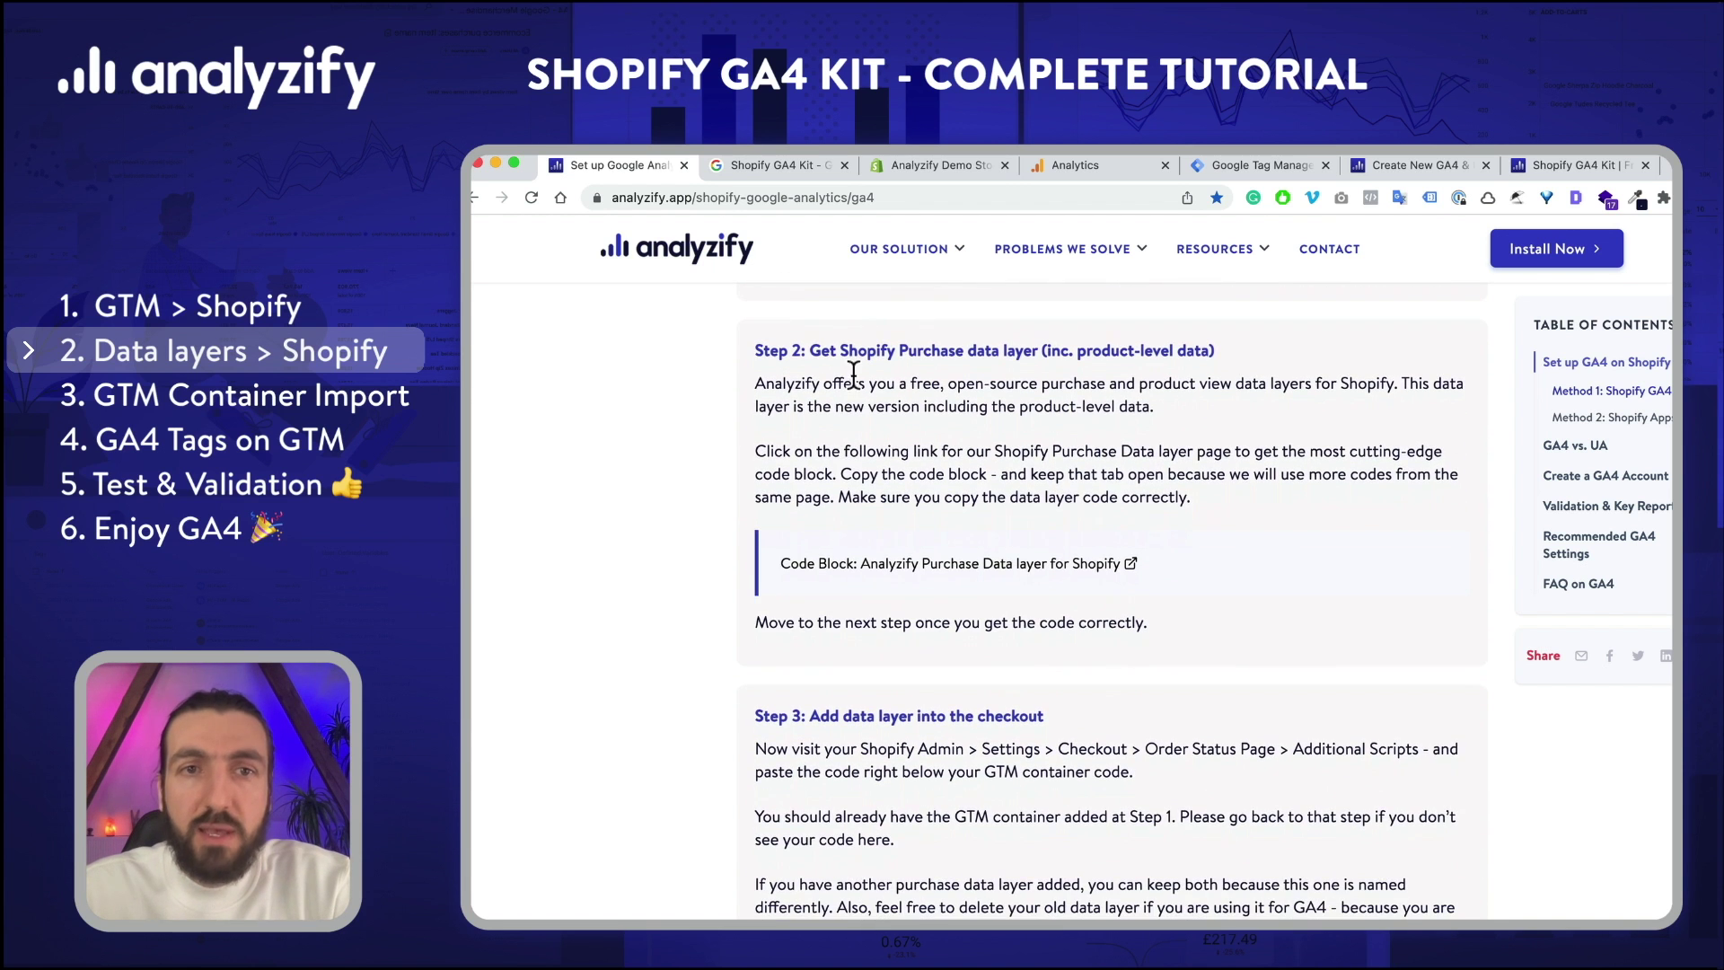
pyautogui.moveTo(967, 351); pyautogui.dragTo(1047, 348)
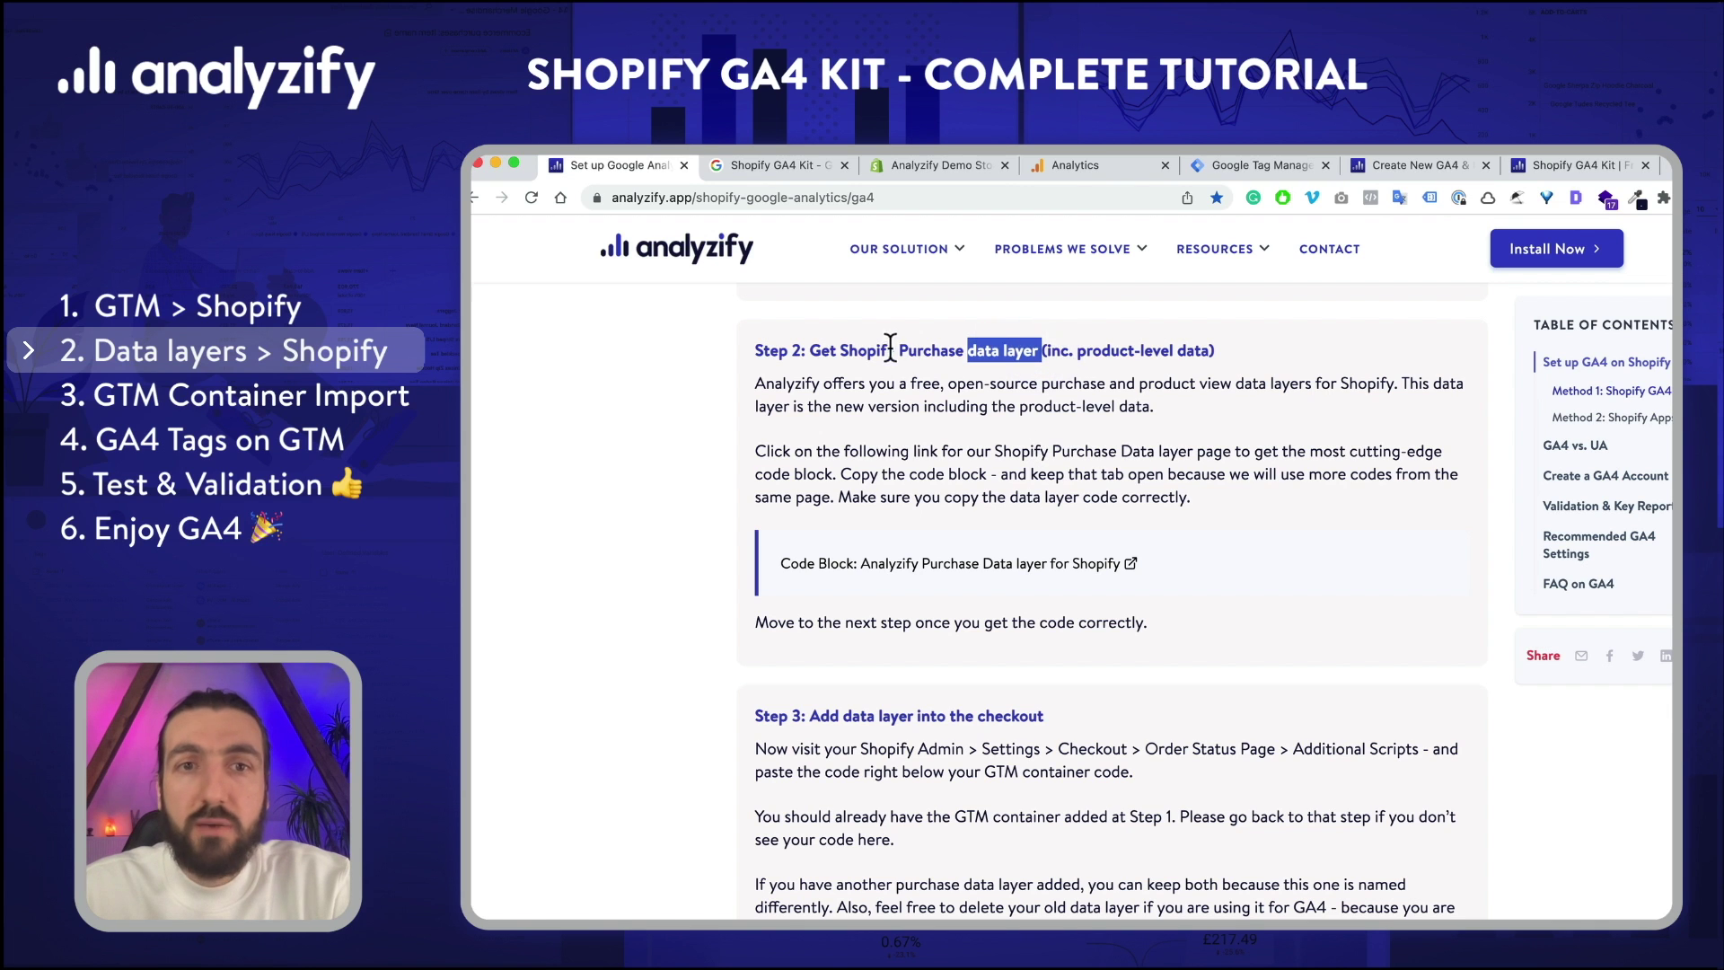
pyautogui.moveTo(899, 350); pyautogui.dragTo(1041, 351)
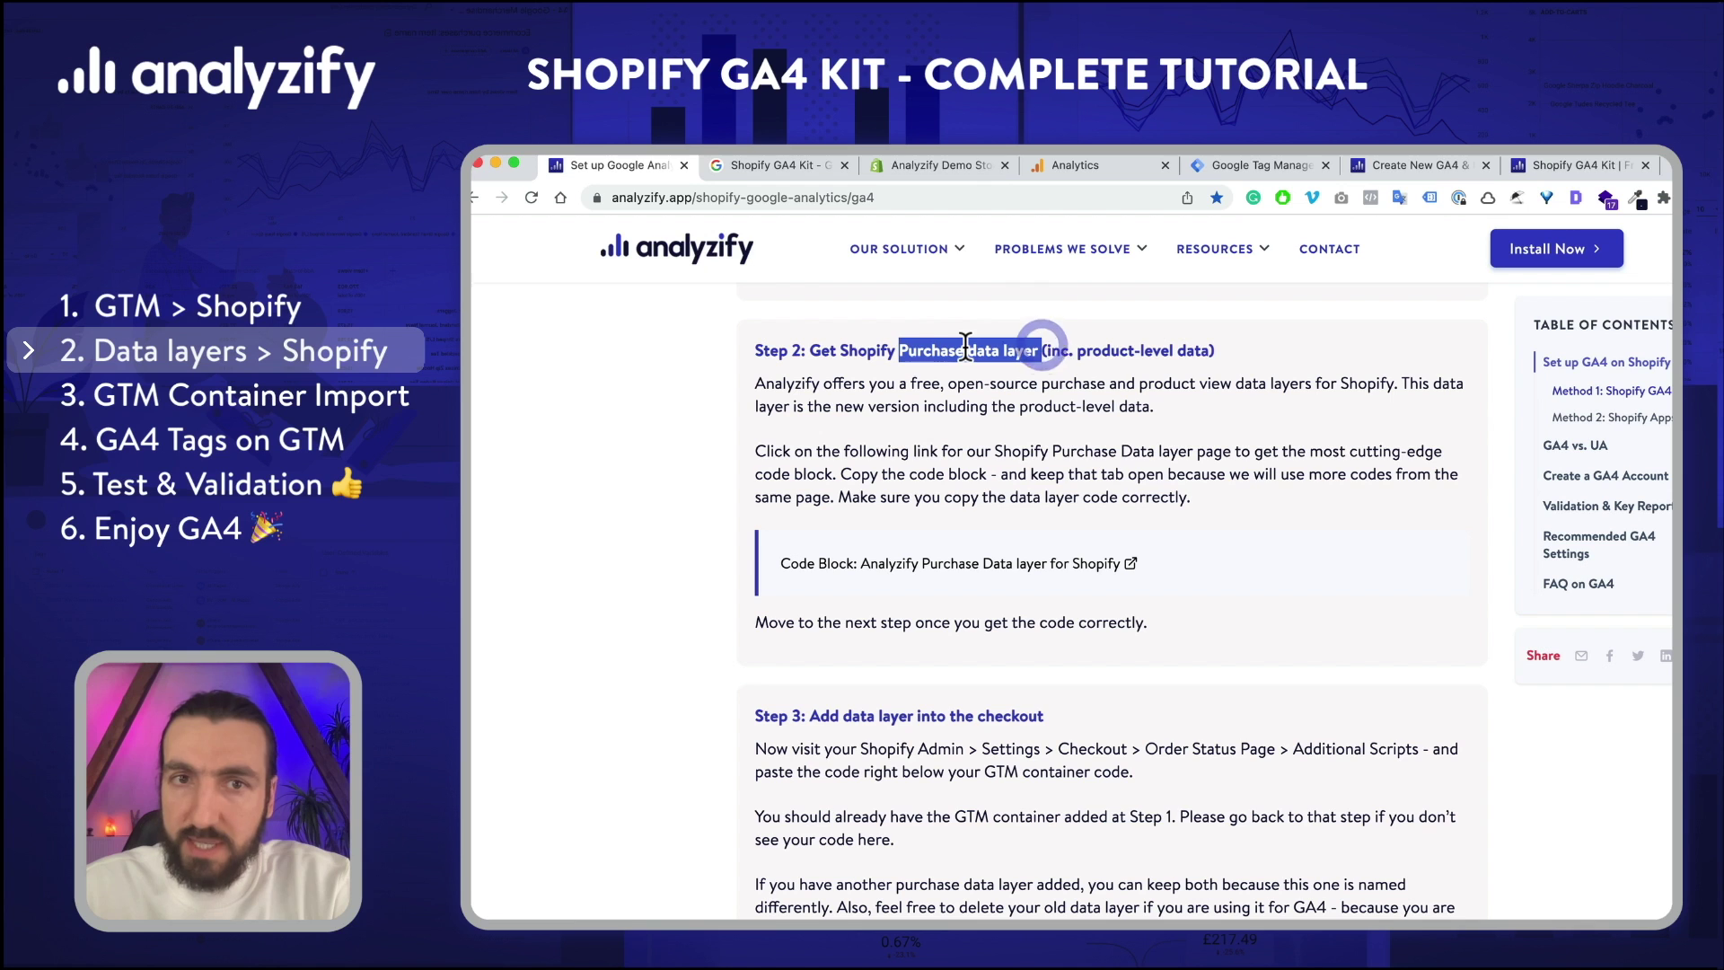
pyautogui.click(1058, 351)
pyautogui.moveTo(1078, 350); pyautogui.dragTo(1213, 350)
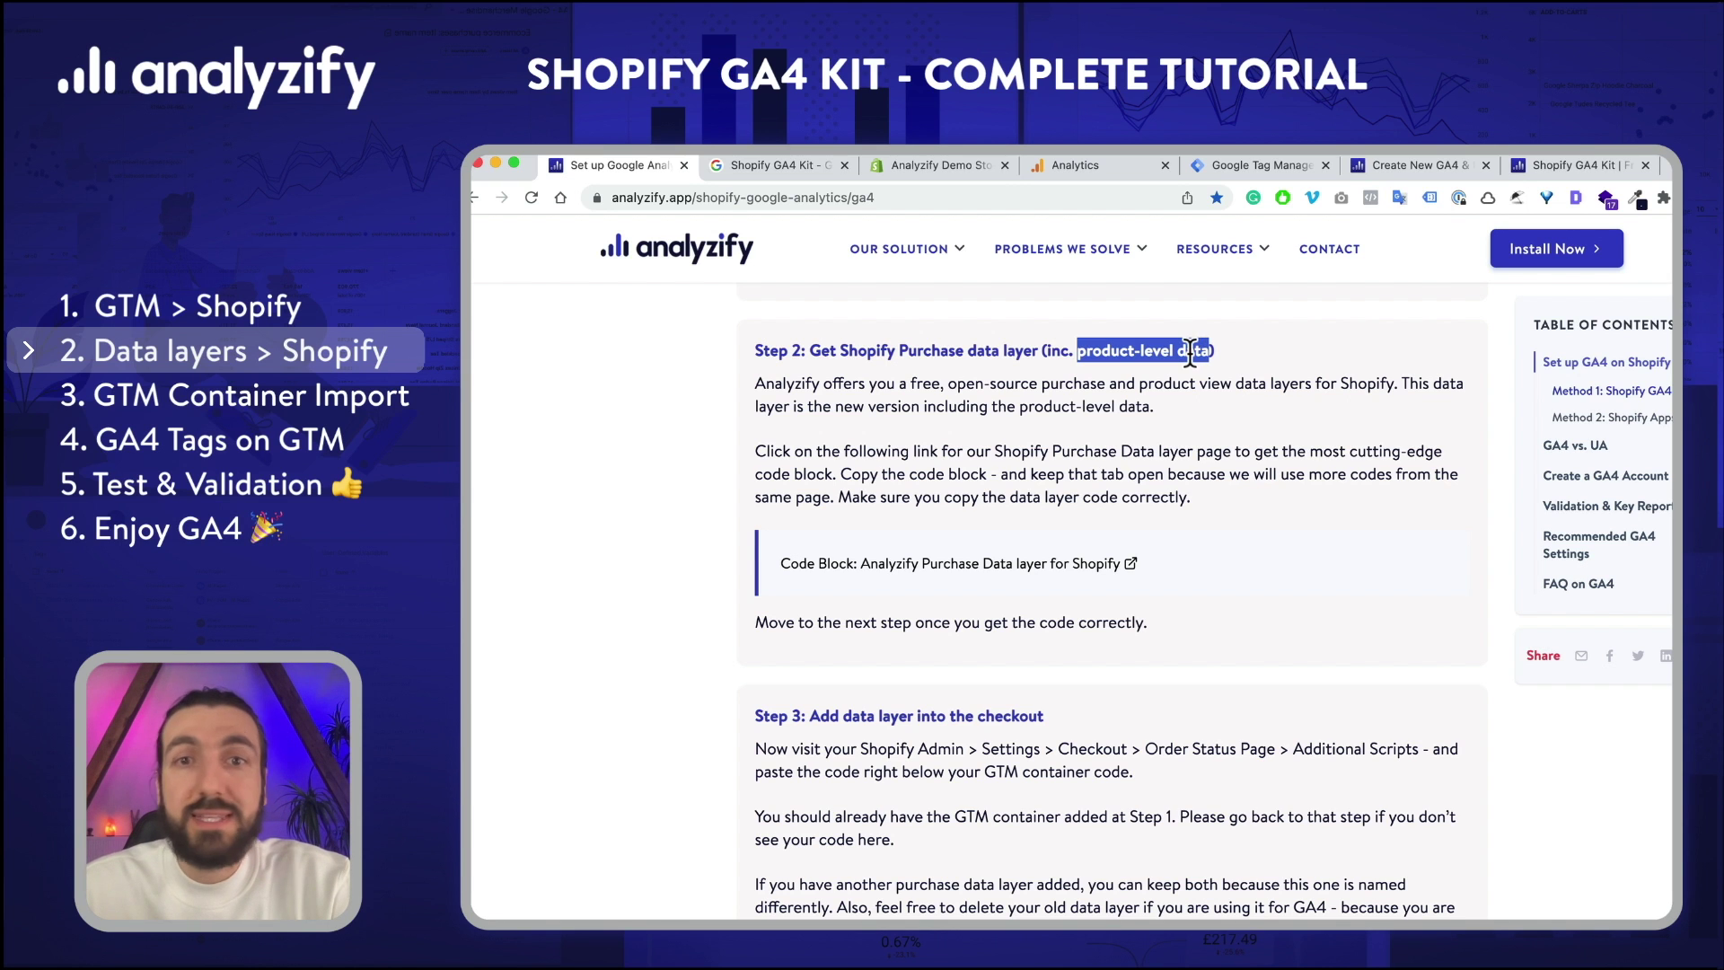
pyautogui.click(1191, 352)
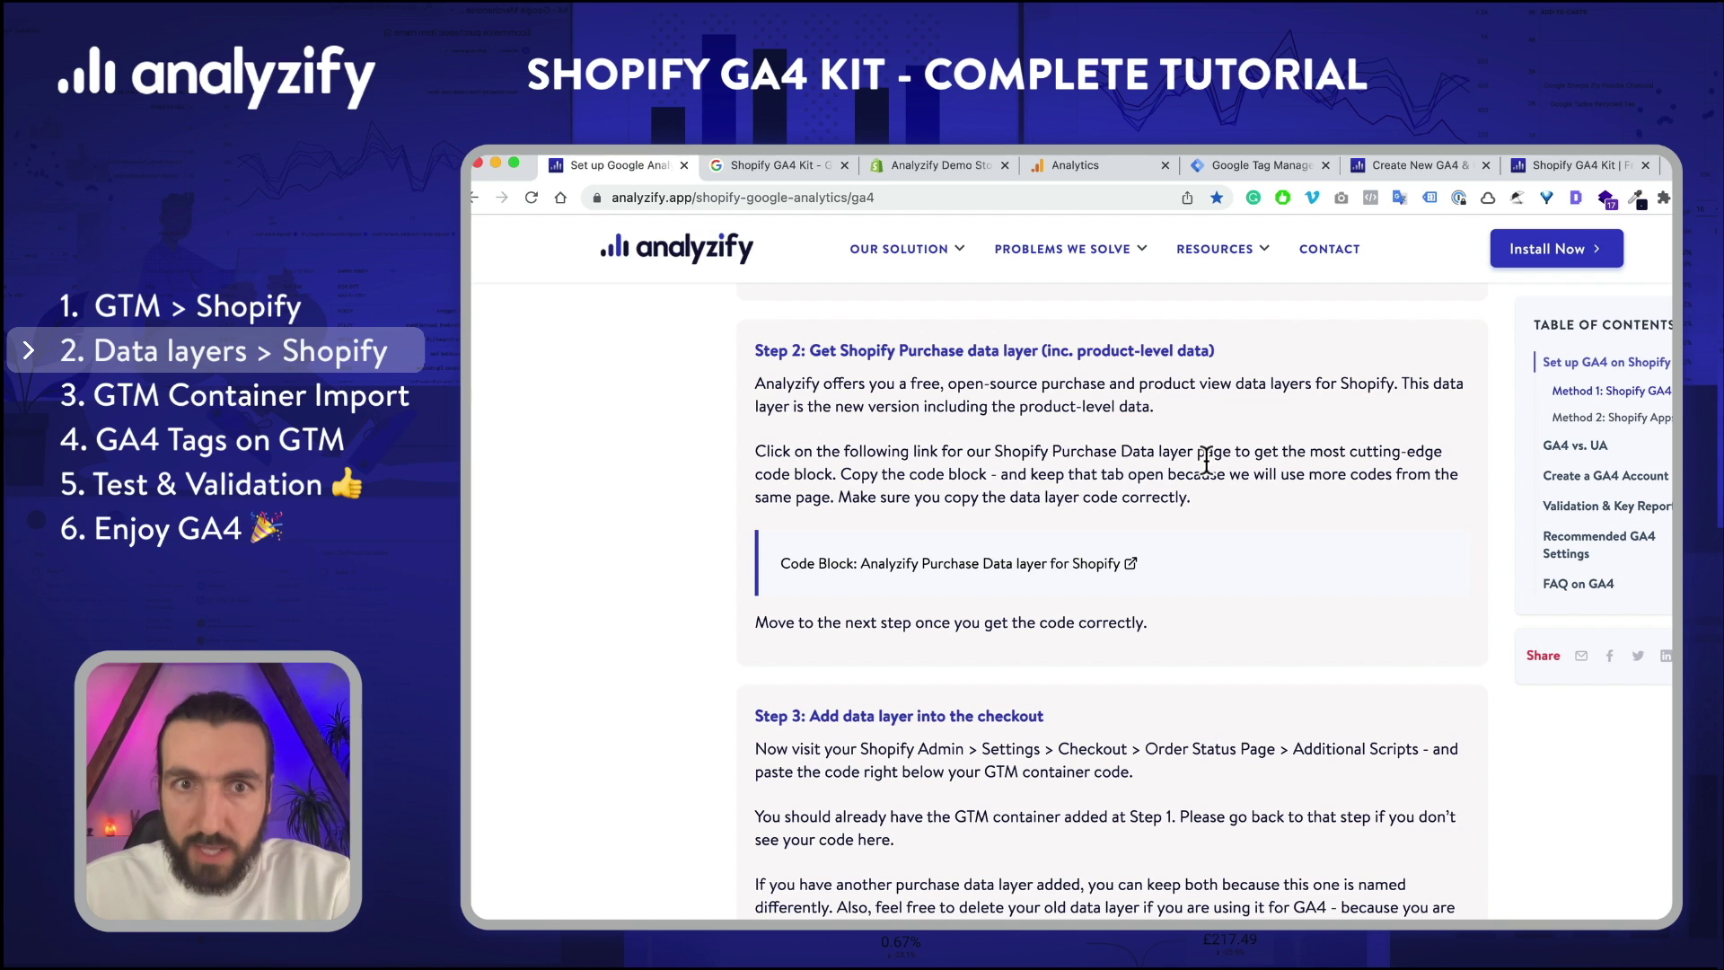
# Step: Highlight the Step 3 'Add data layer into the checkout' heading and open the Purchase Data layer code link
pyautogui.scroll(-2, 1206, 460)
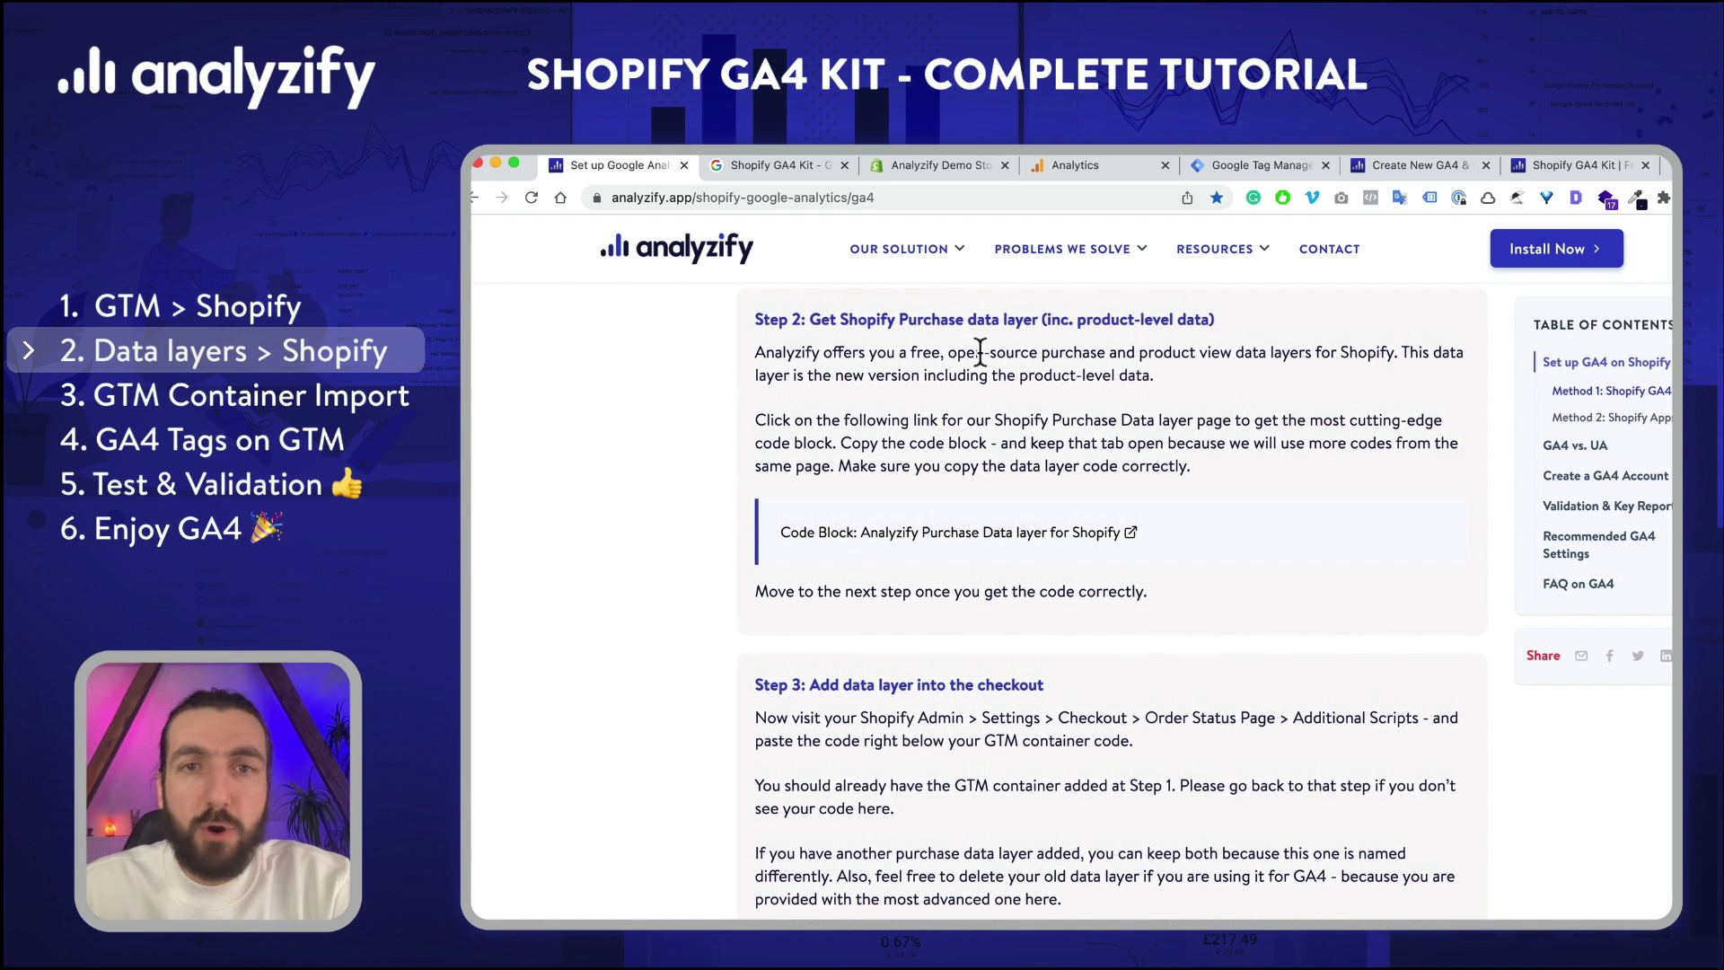
pyautogui.scroll(-2, 917, 620)
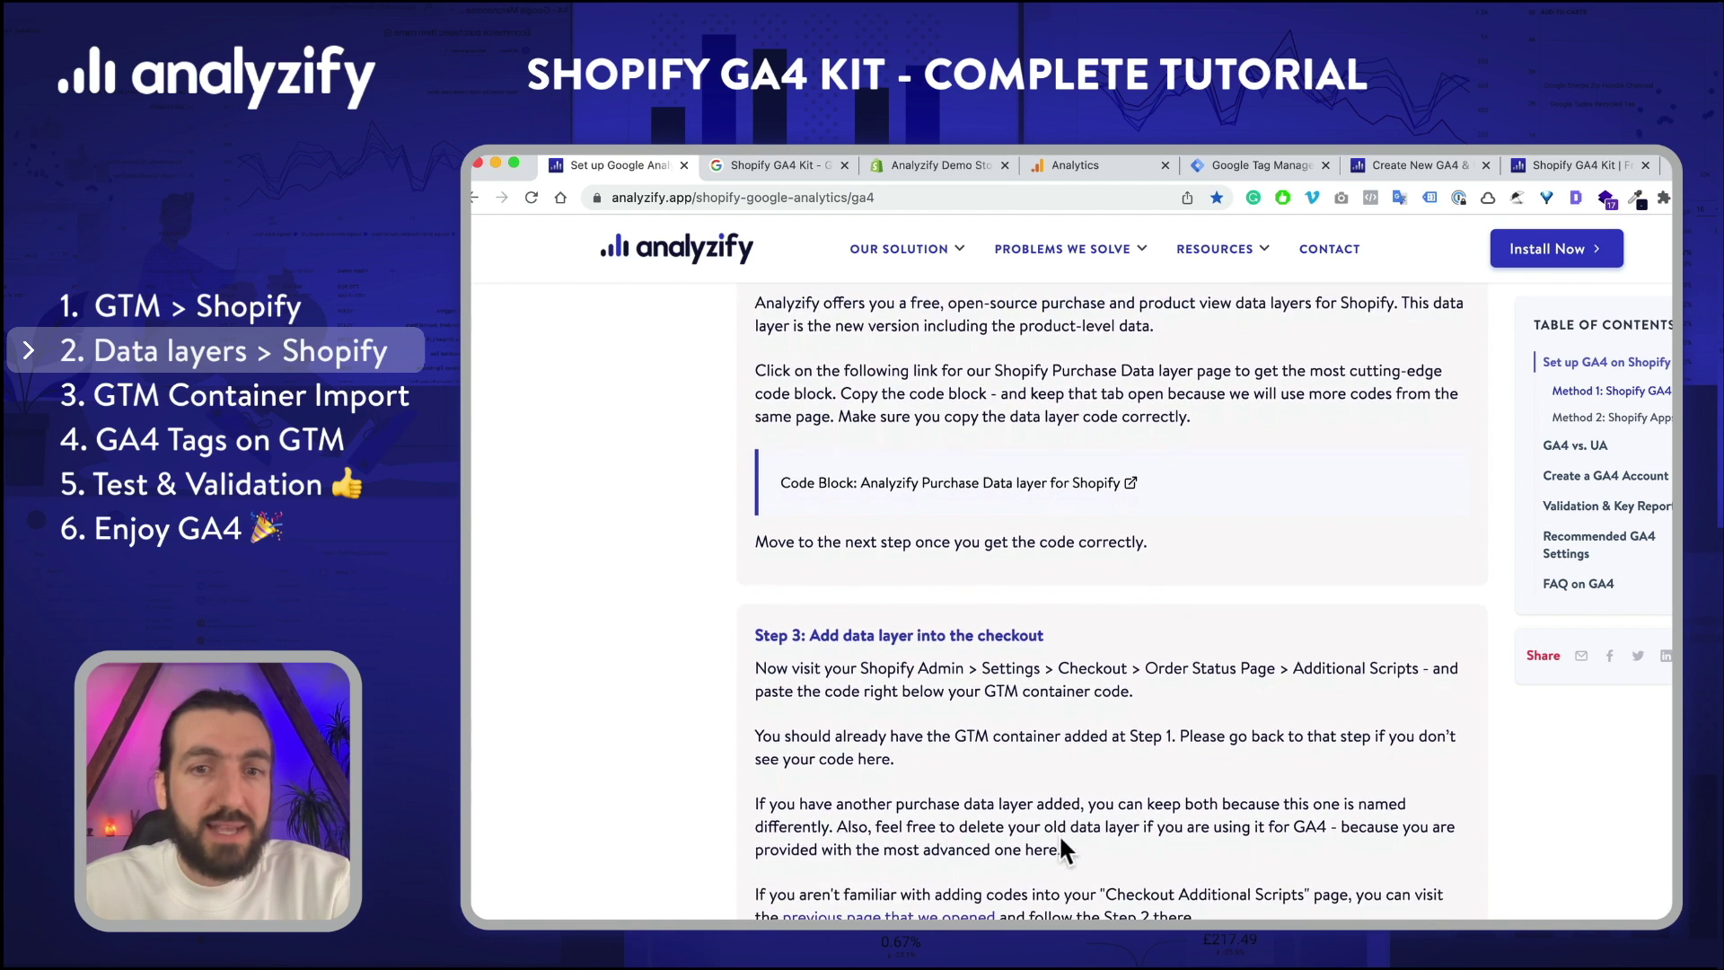
pyautogui.moveTo(810, 591); pyautogui.dragTo(1070, 590)
pyautogui.scroll(-5, 1071, 595)
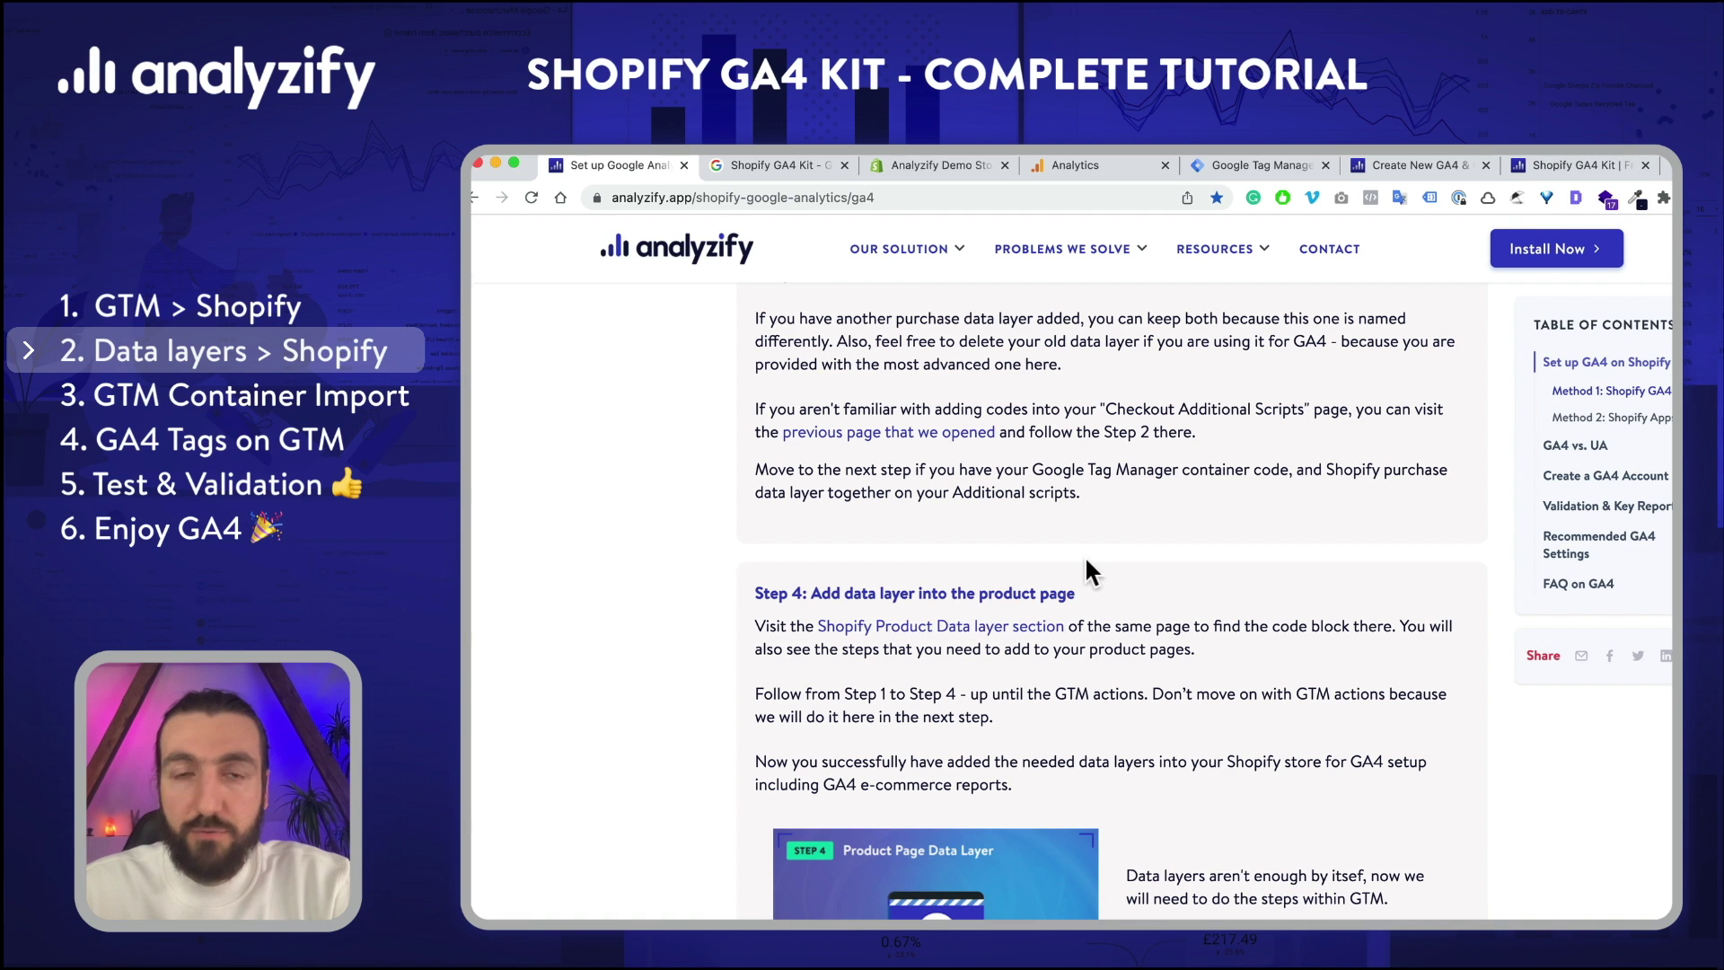
pyautogui.scroll(-1, 1086, 567)
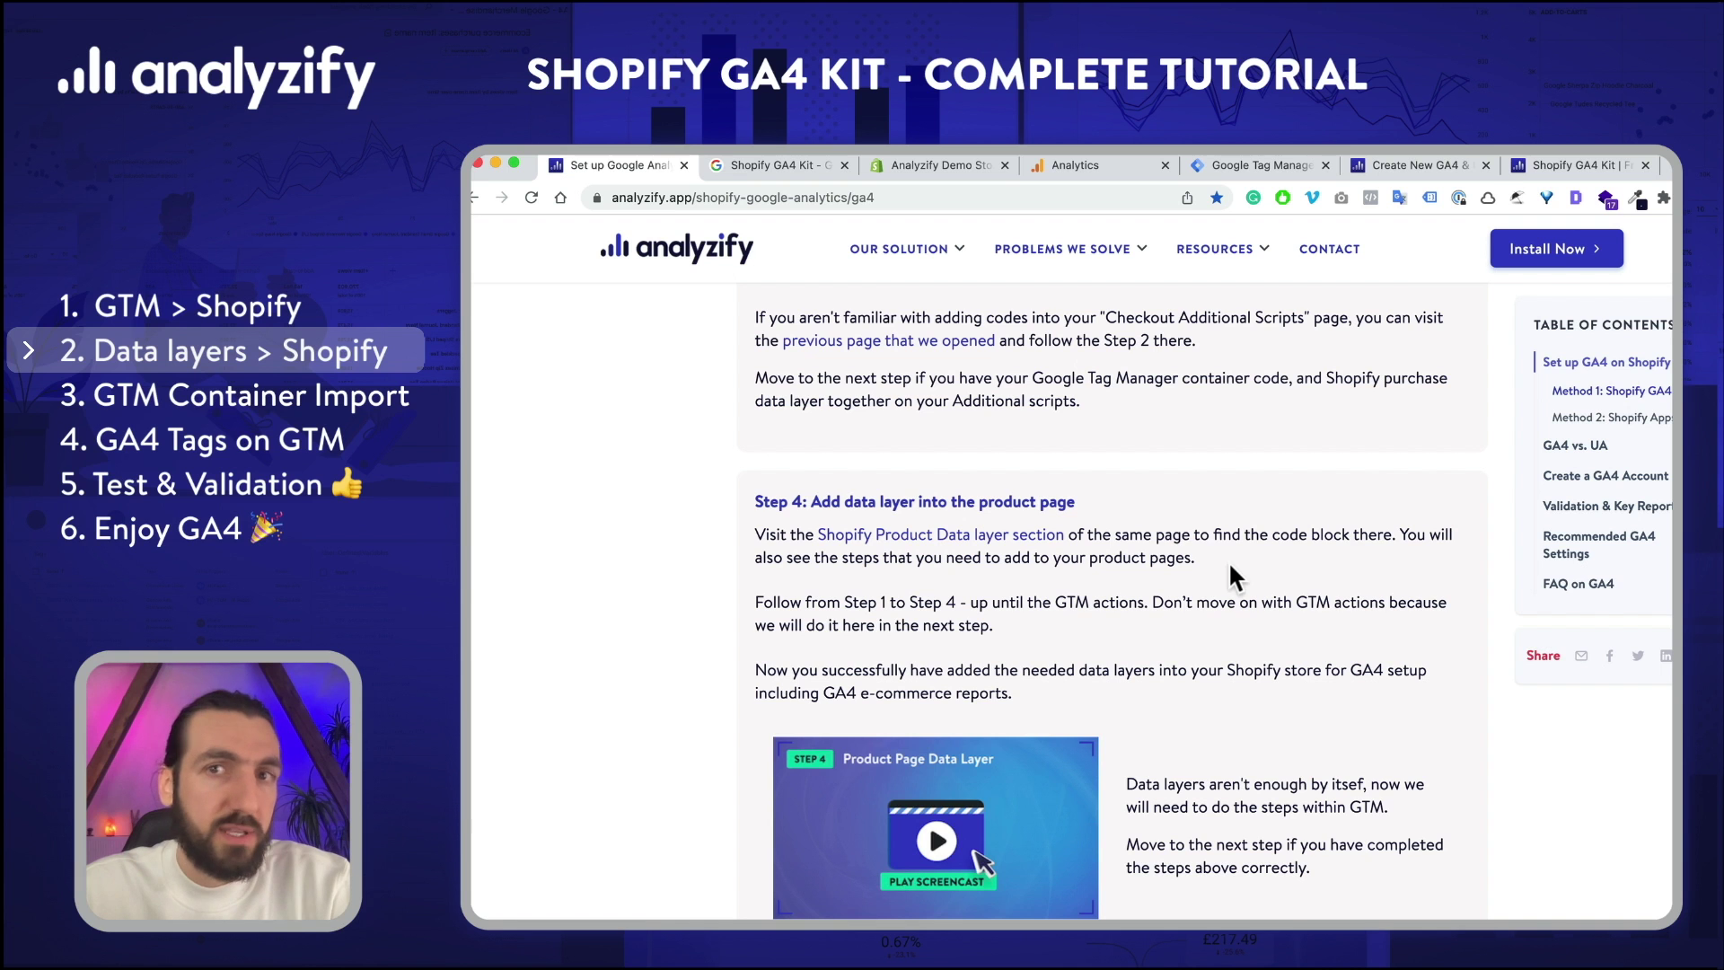
pyautogui.scroll(4, 1228, 561)
pyautogui.moveTo(810, 410); pyautogui.dragTo(1043, 409)
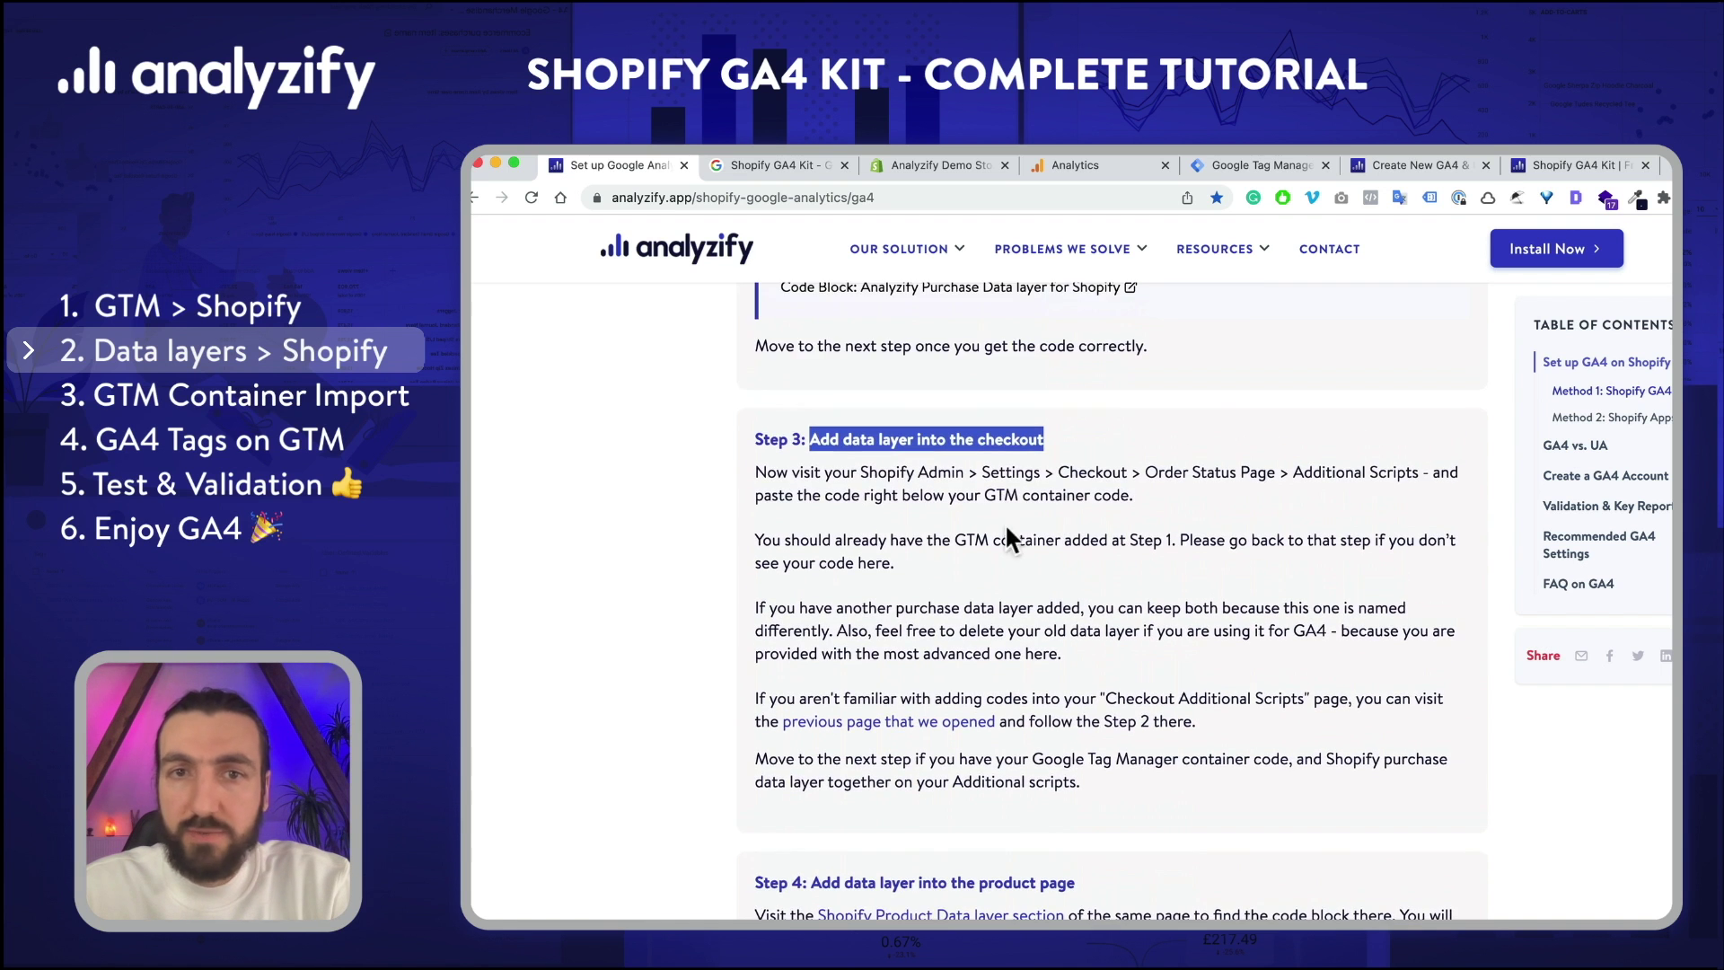
pyautogui.scroll(3, 1006, 532)
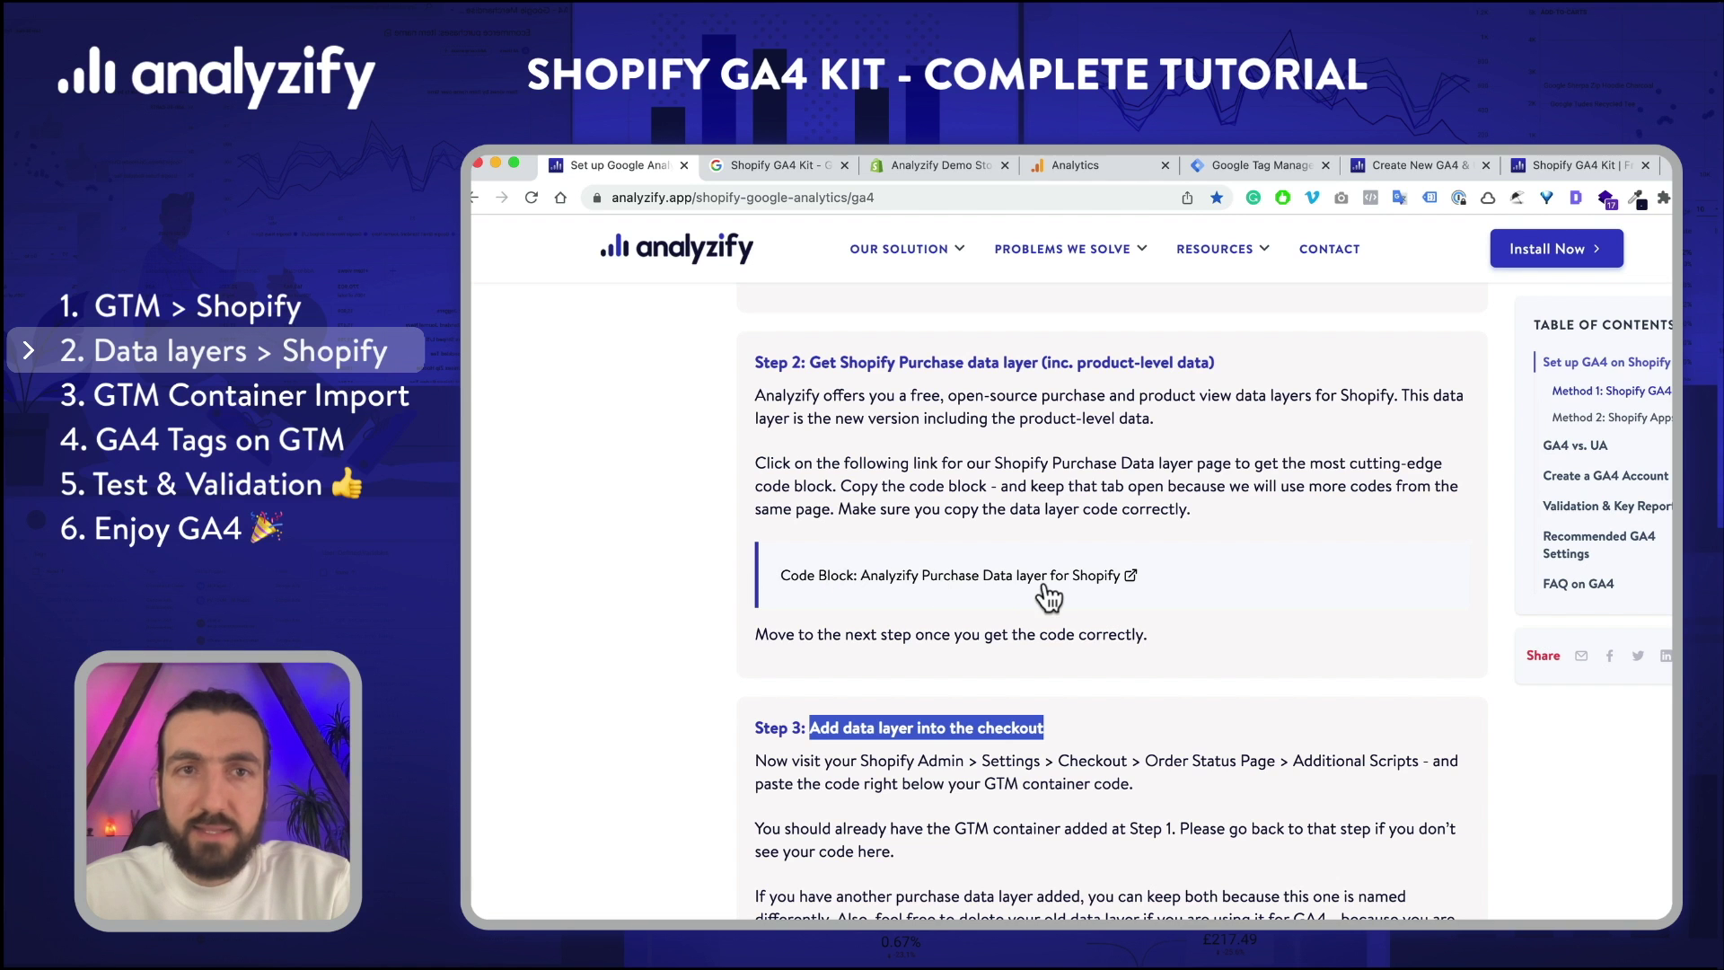
pyautogui.click(1018, 575)
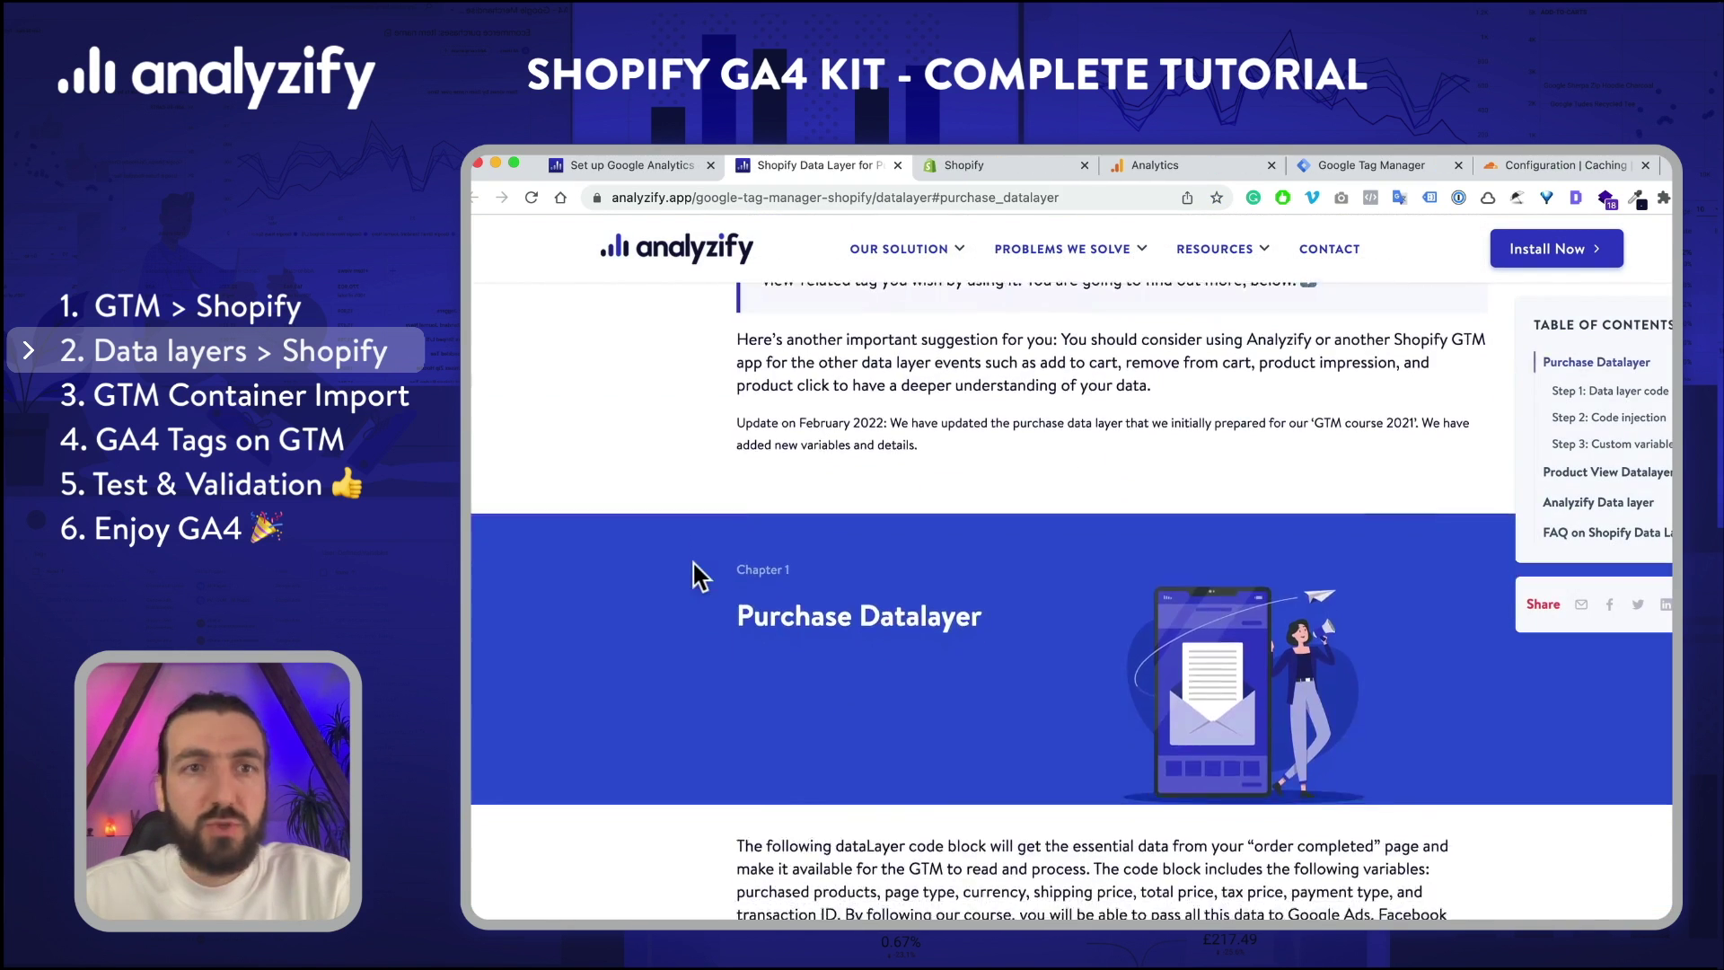
# Step: Copy the Shopify dataLayer (Checkout - Purchase) v2.0 code and return to the Shopify theme editor
pyautogui.scroll(-7, 696, 574)
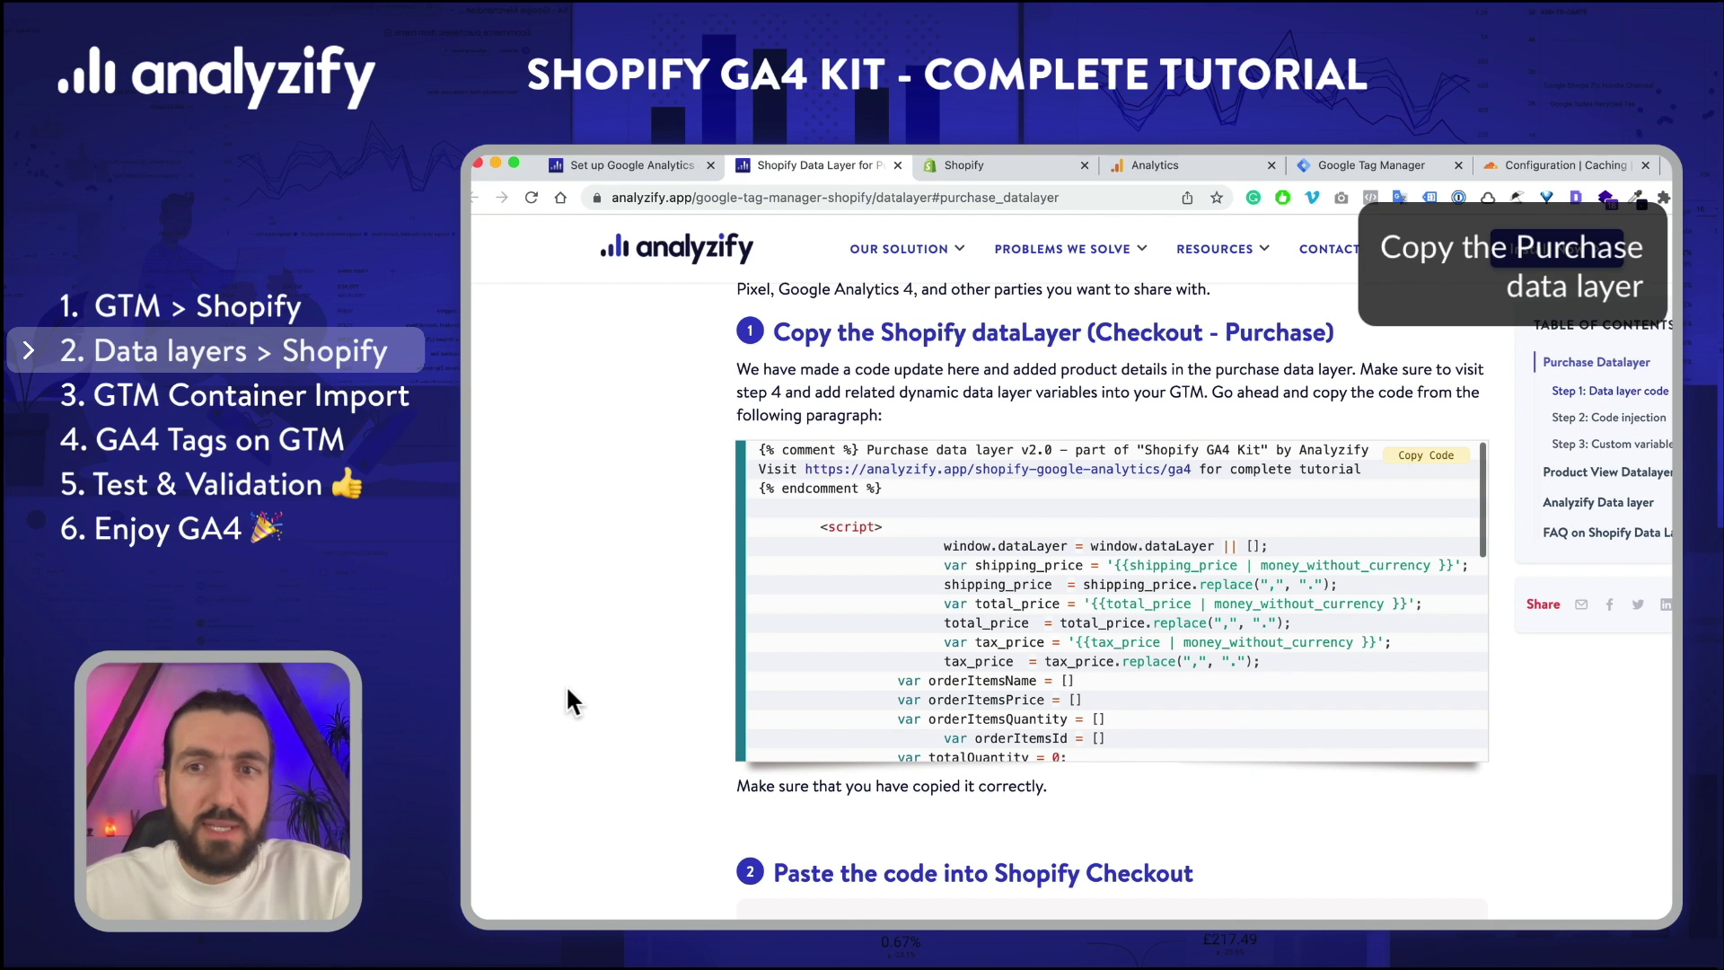
pyautogui.click(1447, 463)
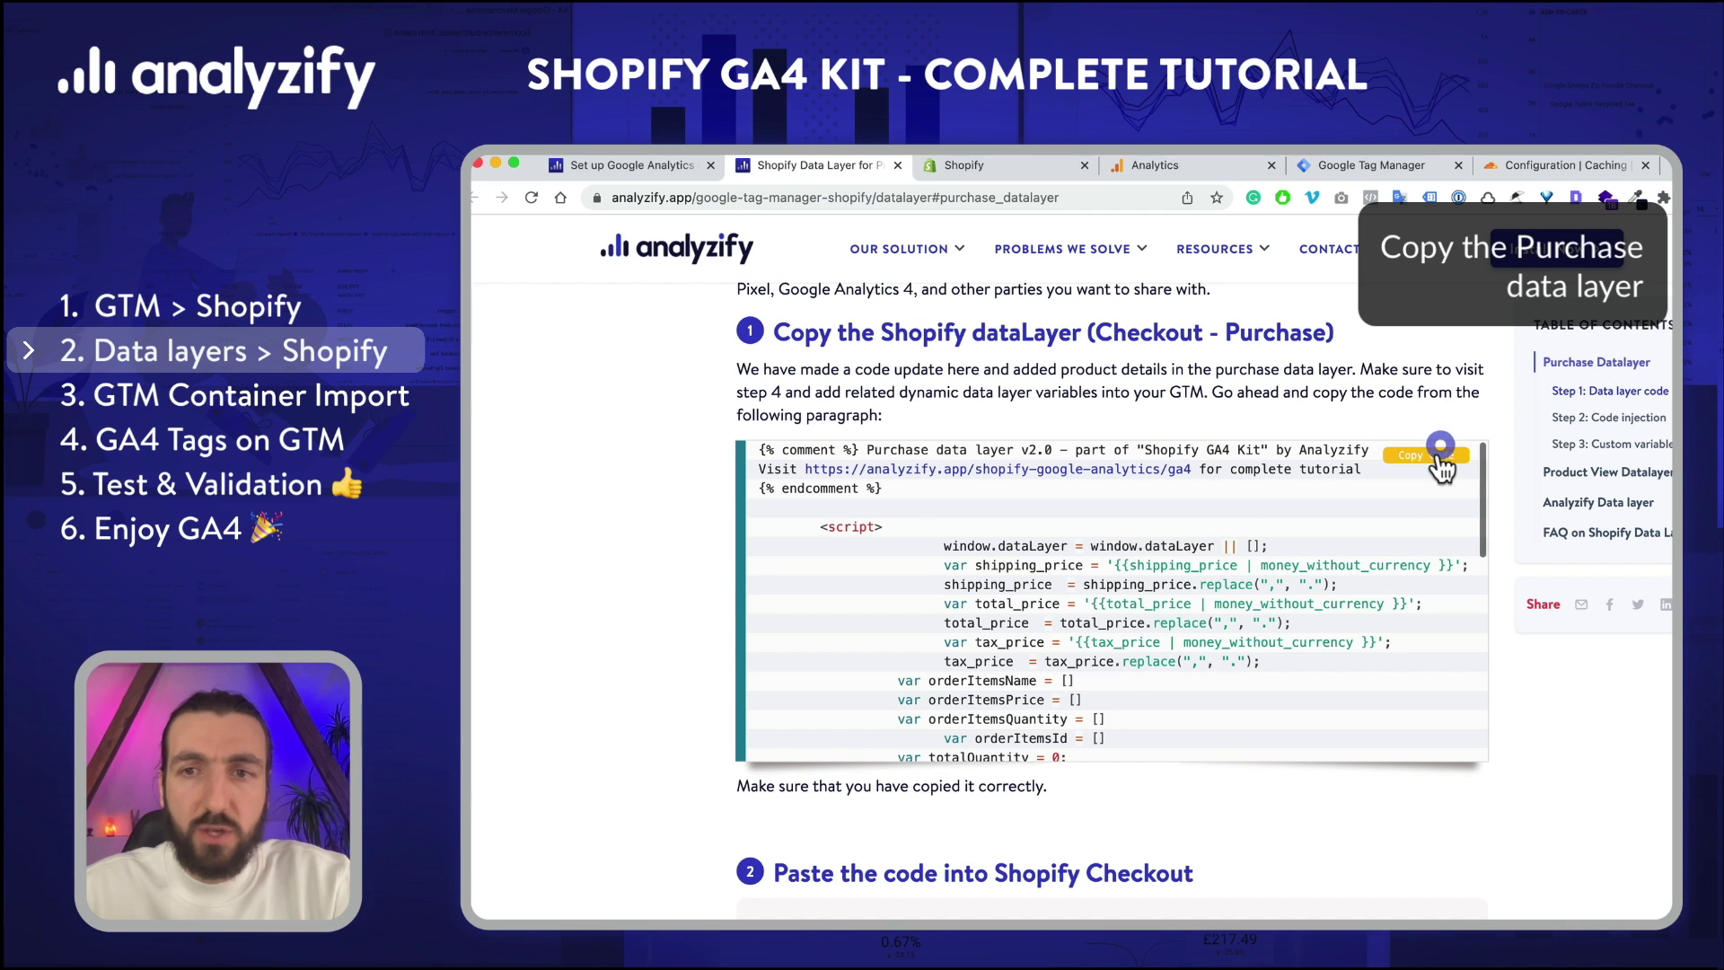
pyautogui.click(997, 165)
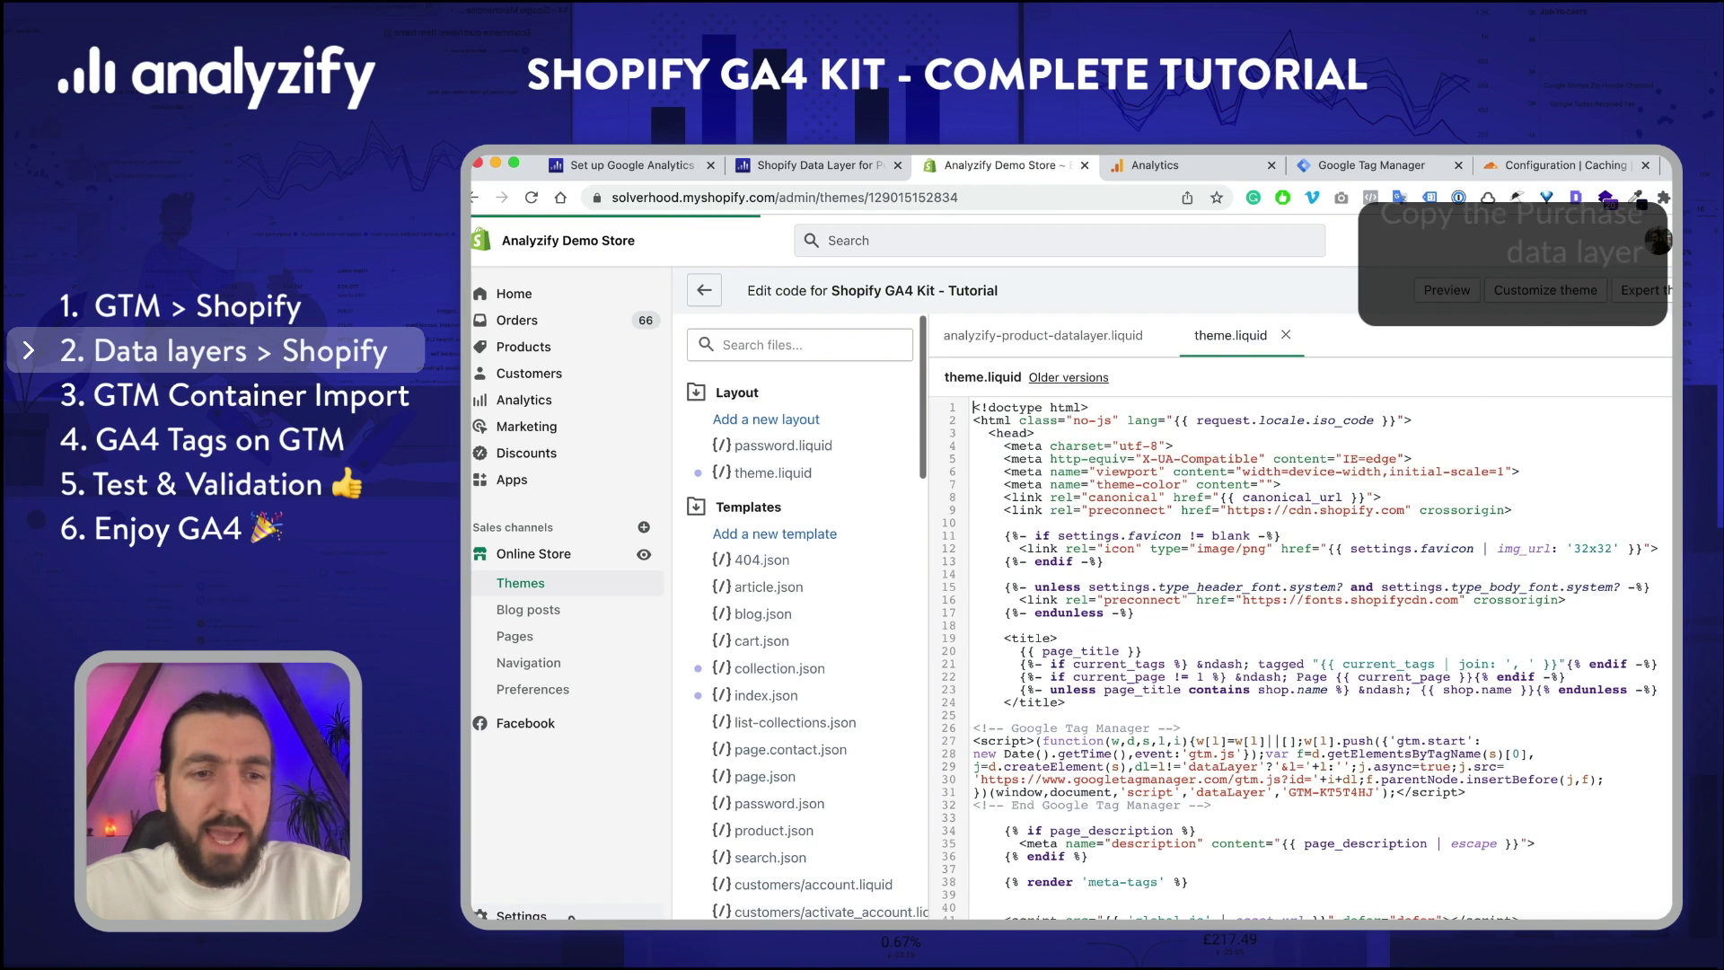
# Step: Open the Shopify store's Checkout settings and go to the Additional scripts section
pyautogui.click(517, 915)
pyautogui.click(655, 606)
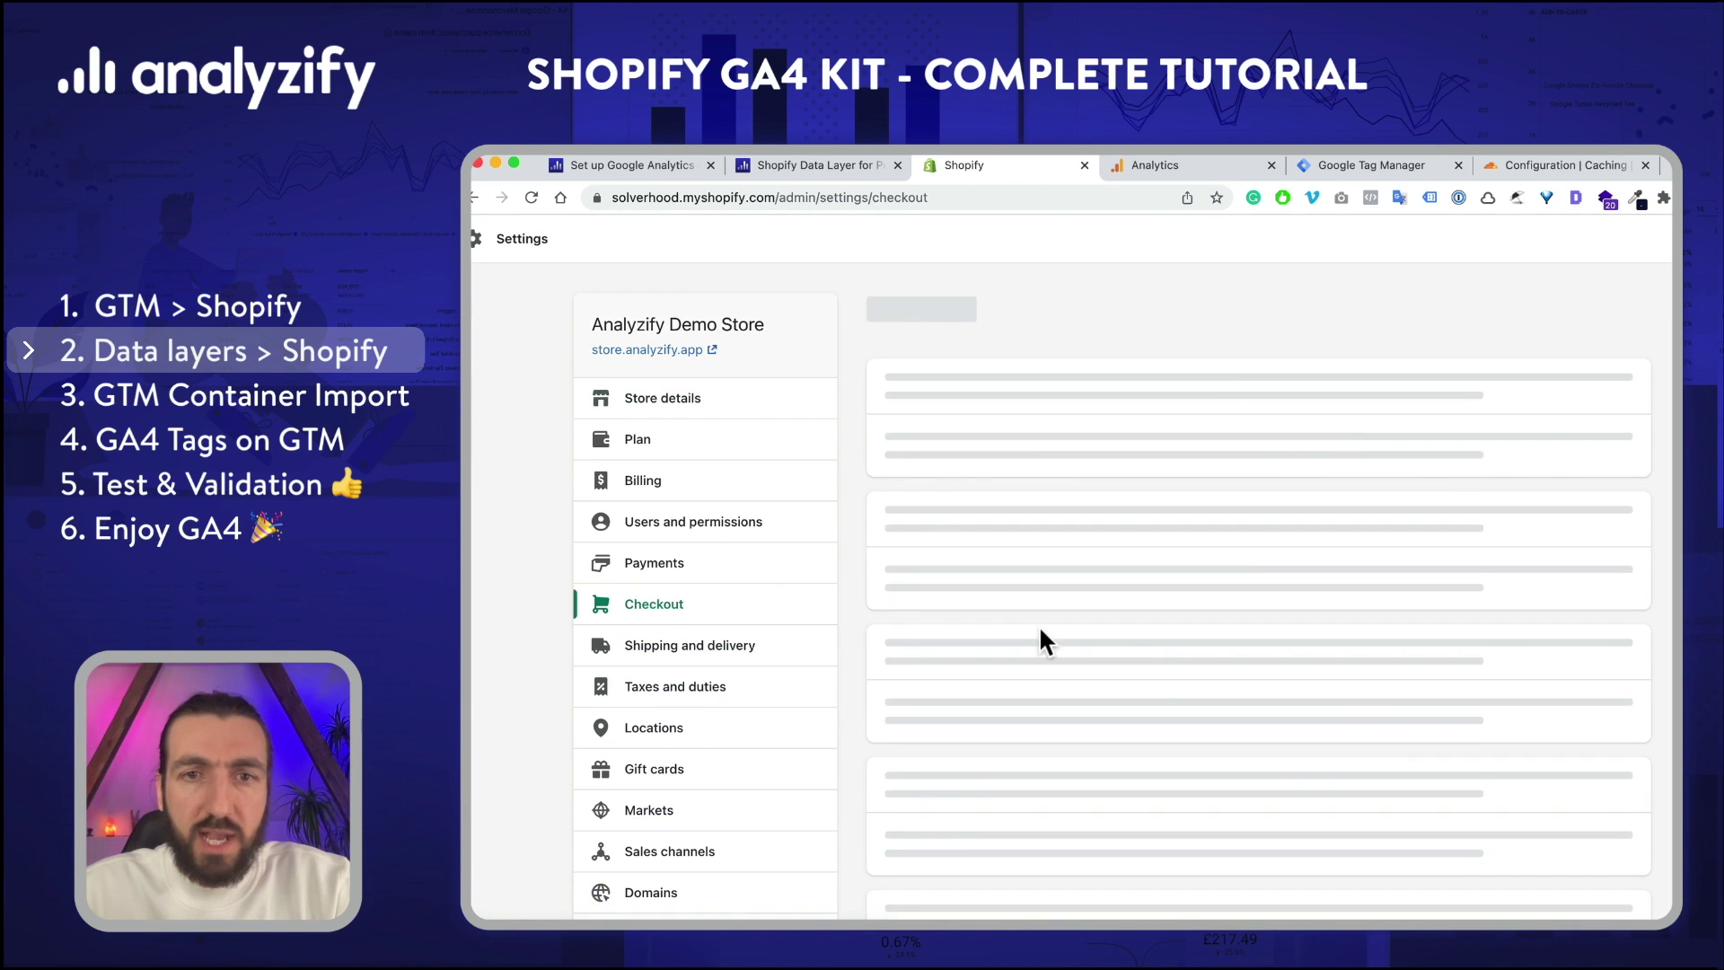
pyautogui.scroll(-10, 1047, 646)
pyautogui.scroll(-20, 1156, 685)
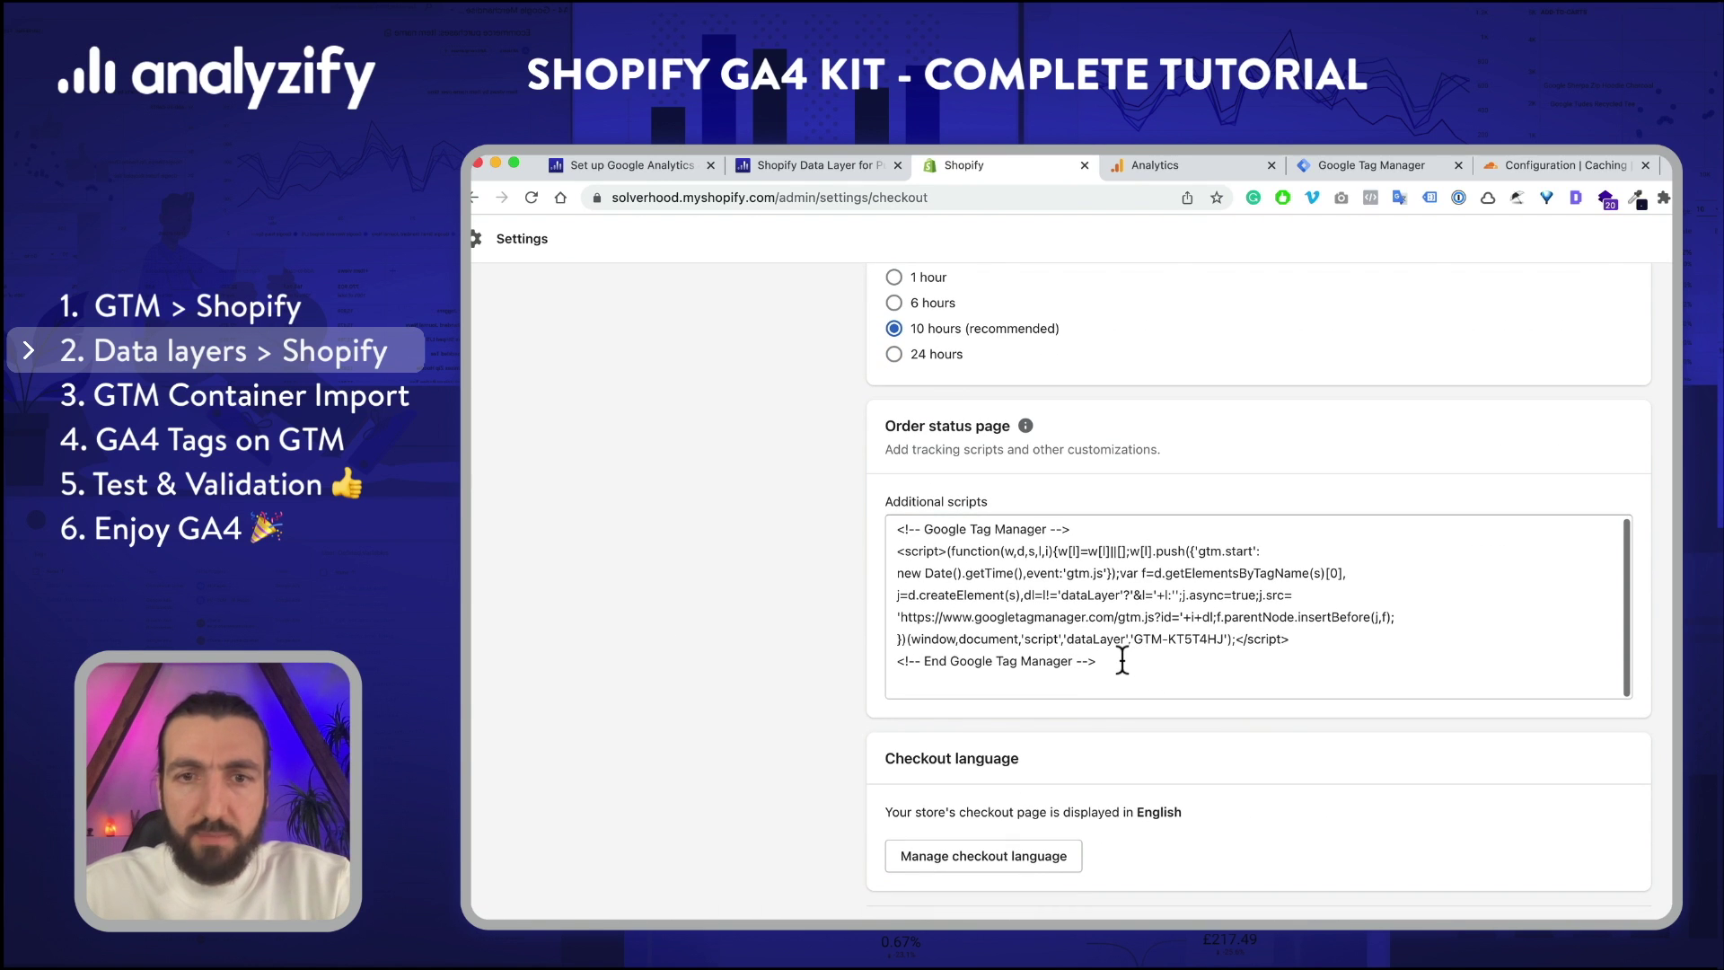
# Step: Paste the Purchase data layer v2.0 script right after the GTM code in Additional scripts
pyautogui.click(1124, 662)
pyautogui.hotkey('ctrl', 'v')
pyautogui.moveTo(1224, 443); pyautogui.dragTo(1129, 443)
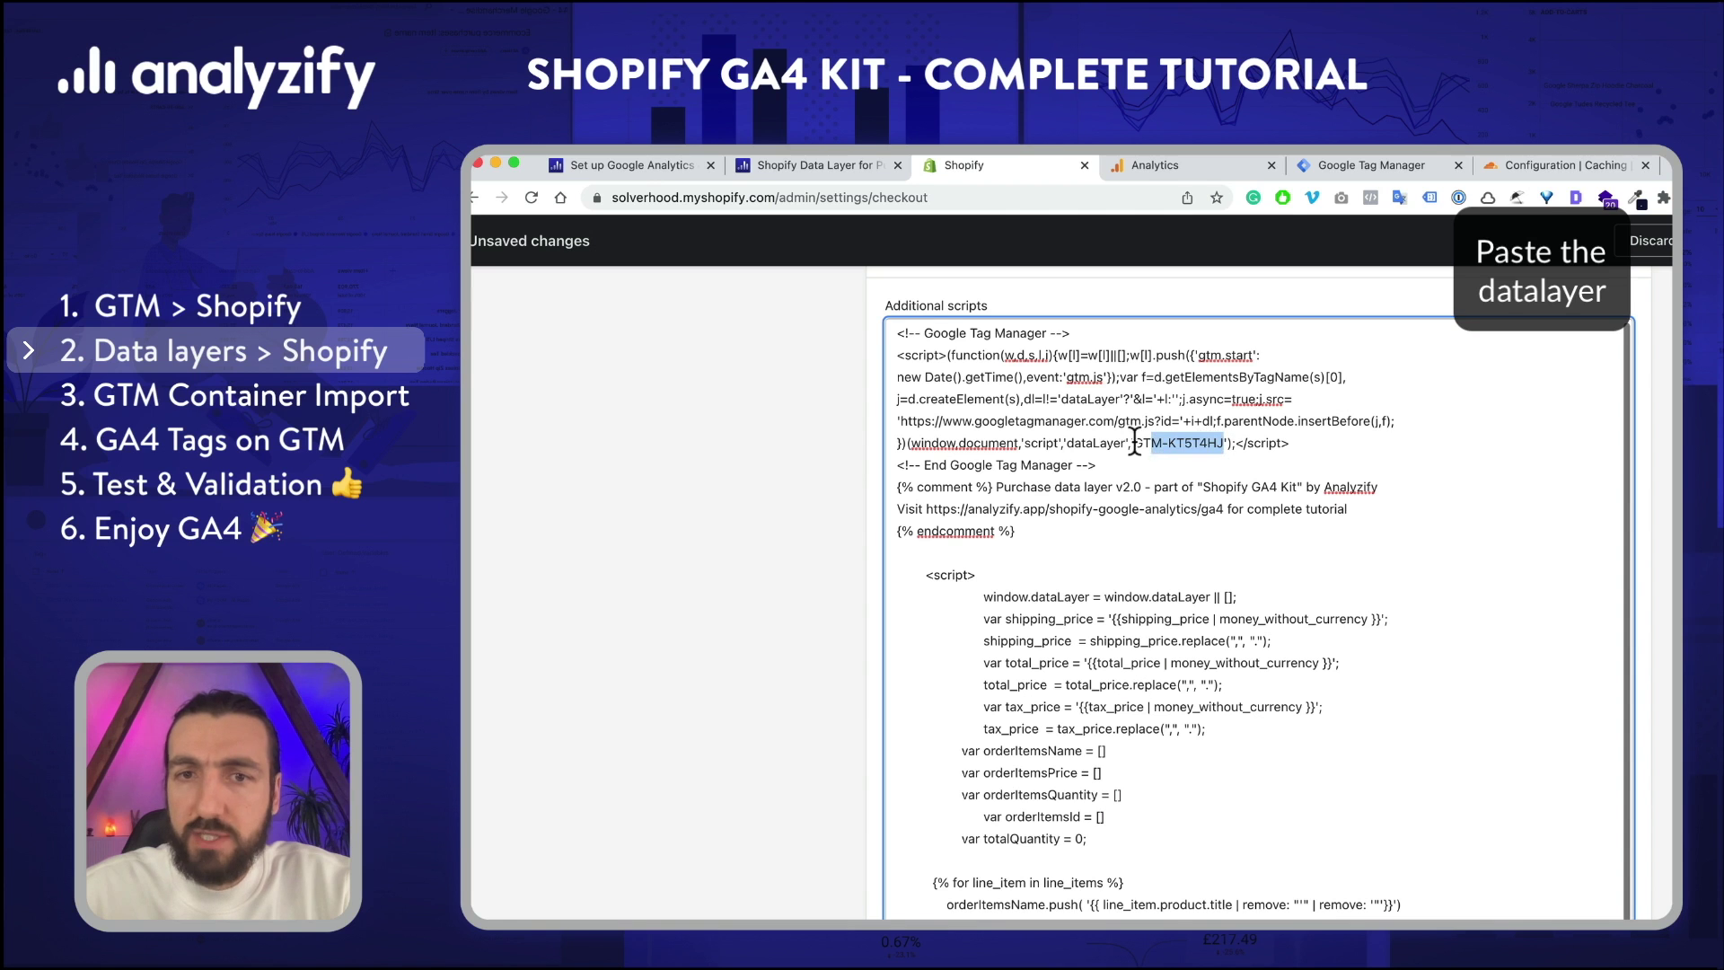
pyautogui.scroll(-2, 1257, 490)
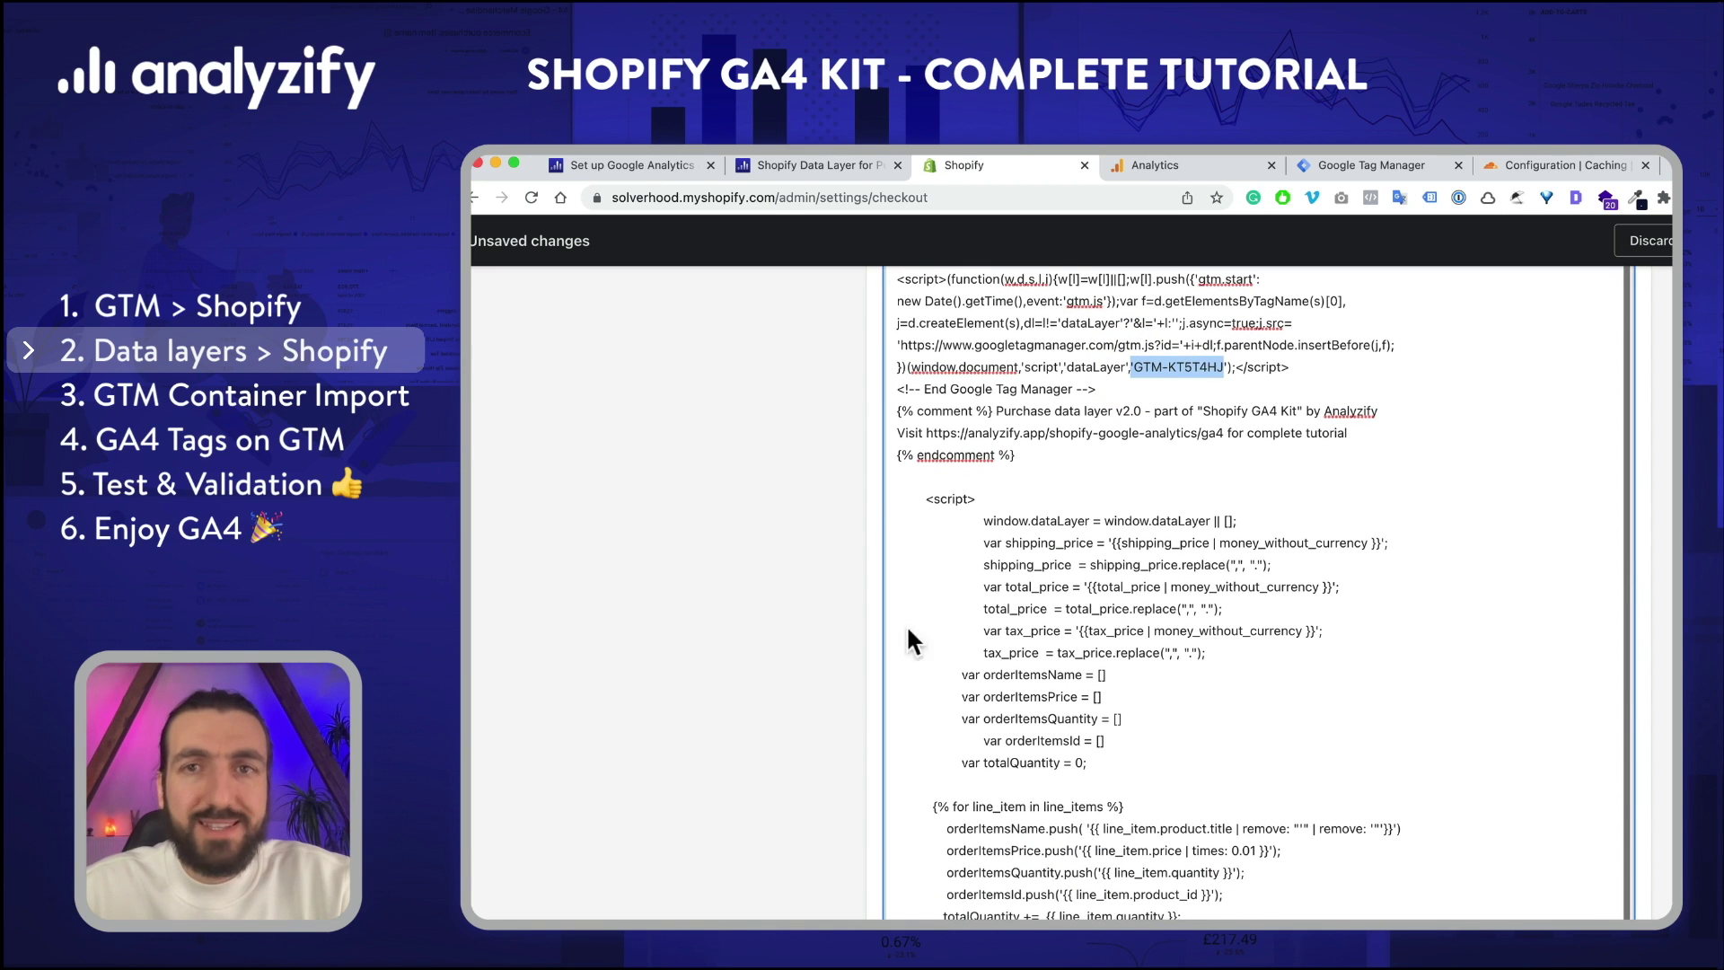
pyautogui.click(1009, 588)
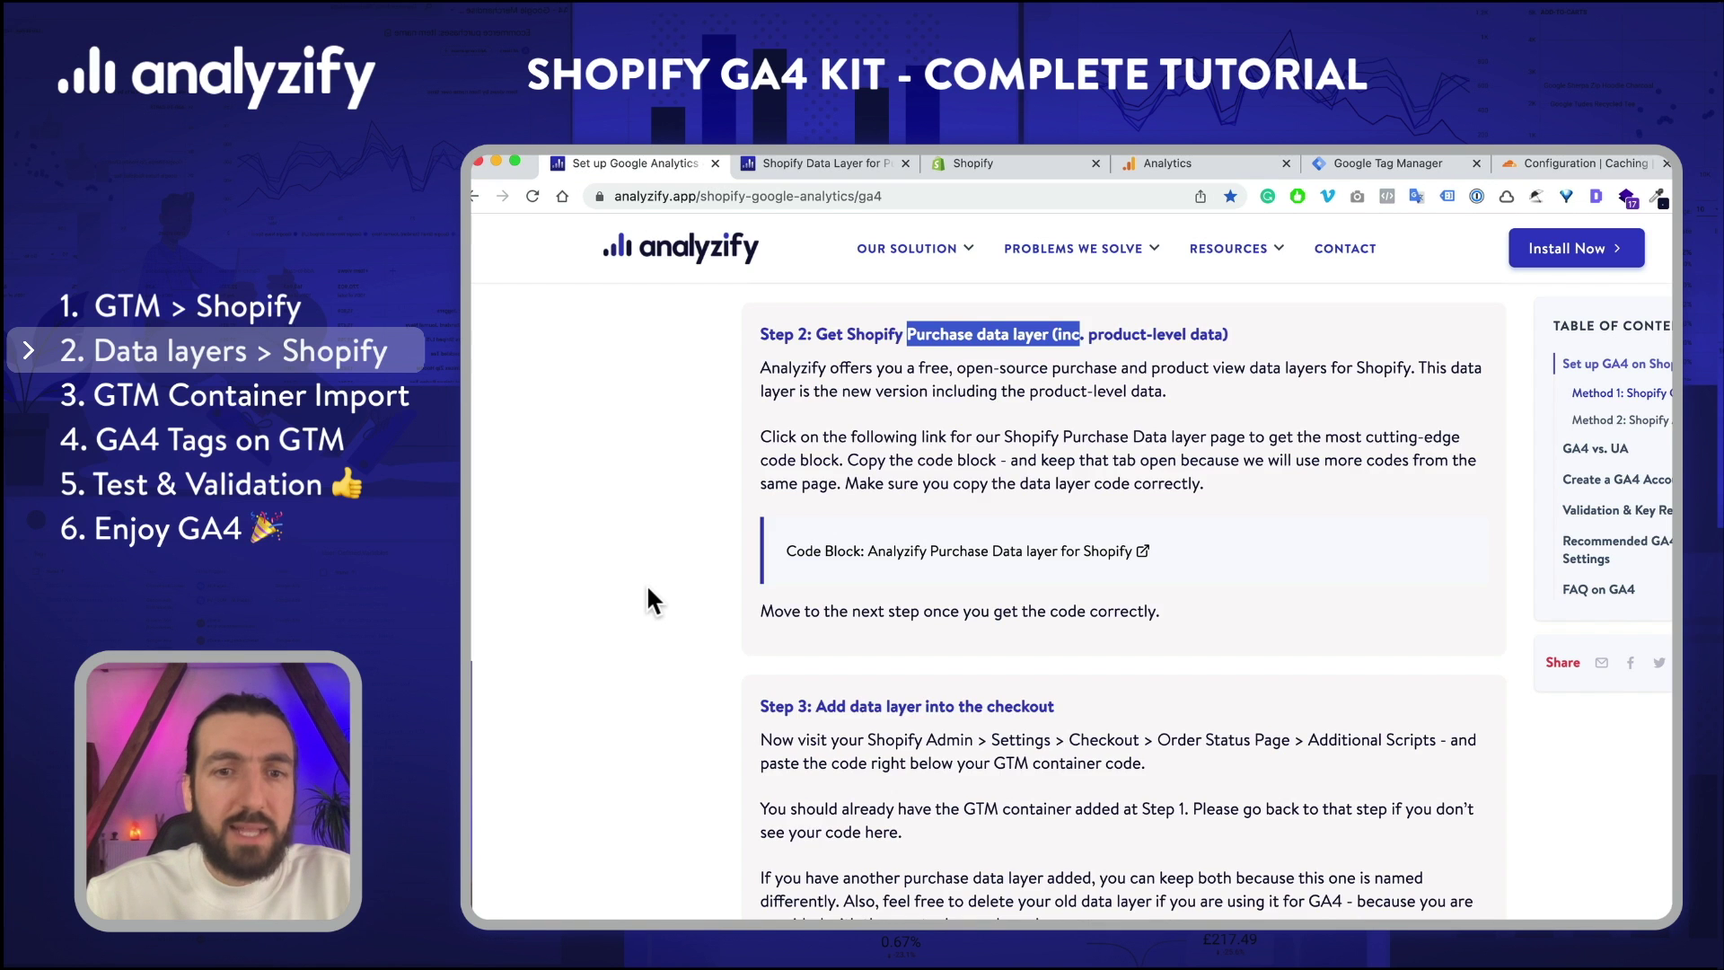
# Step: Open the Shopify Product Data layer section under Step 4 of the Analyzify guide
pyautogui.scroll(-3, 651, 600)
pyautogui.scroll(-3, 644, 584)
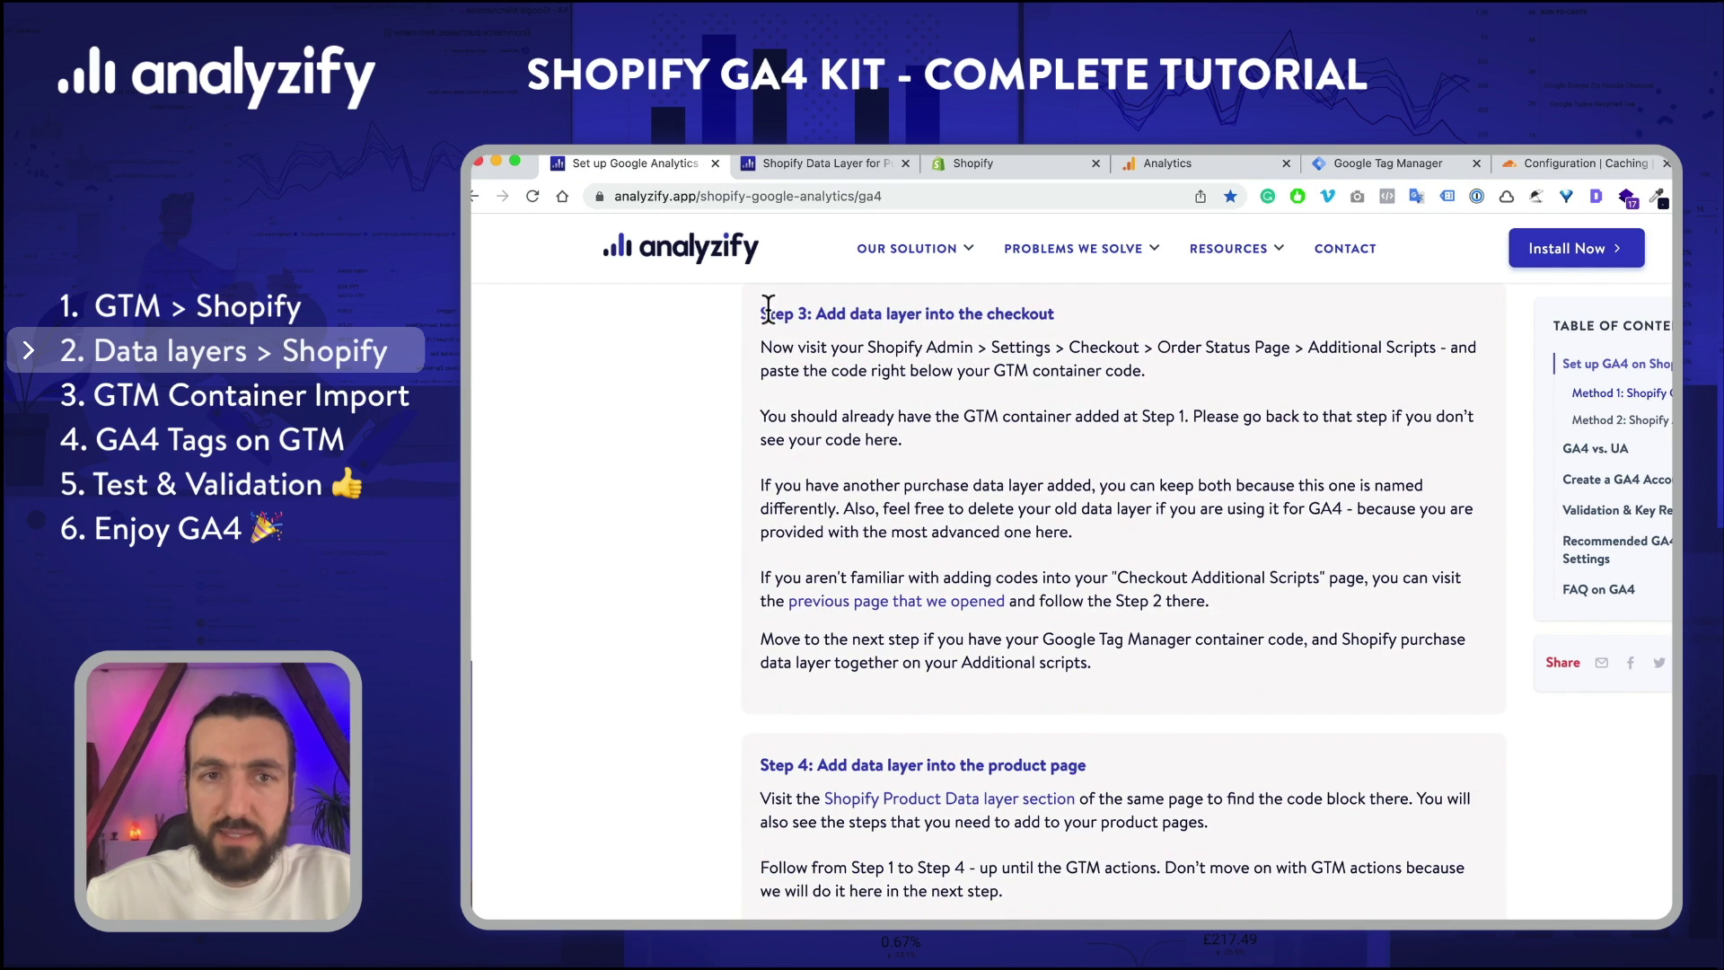
pyautogui.moveTo(767, 313); pyautogui.dragTo(992, 331)
pyautogui.scroll(-5, 625, 621)
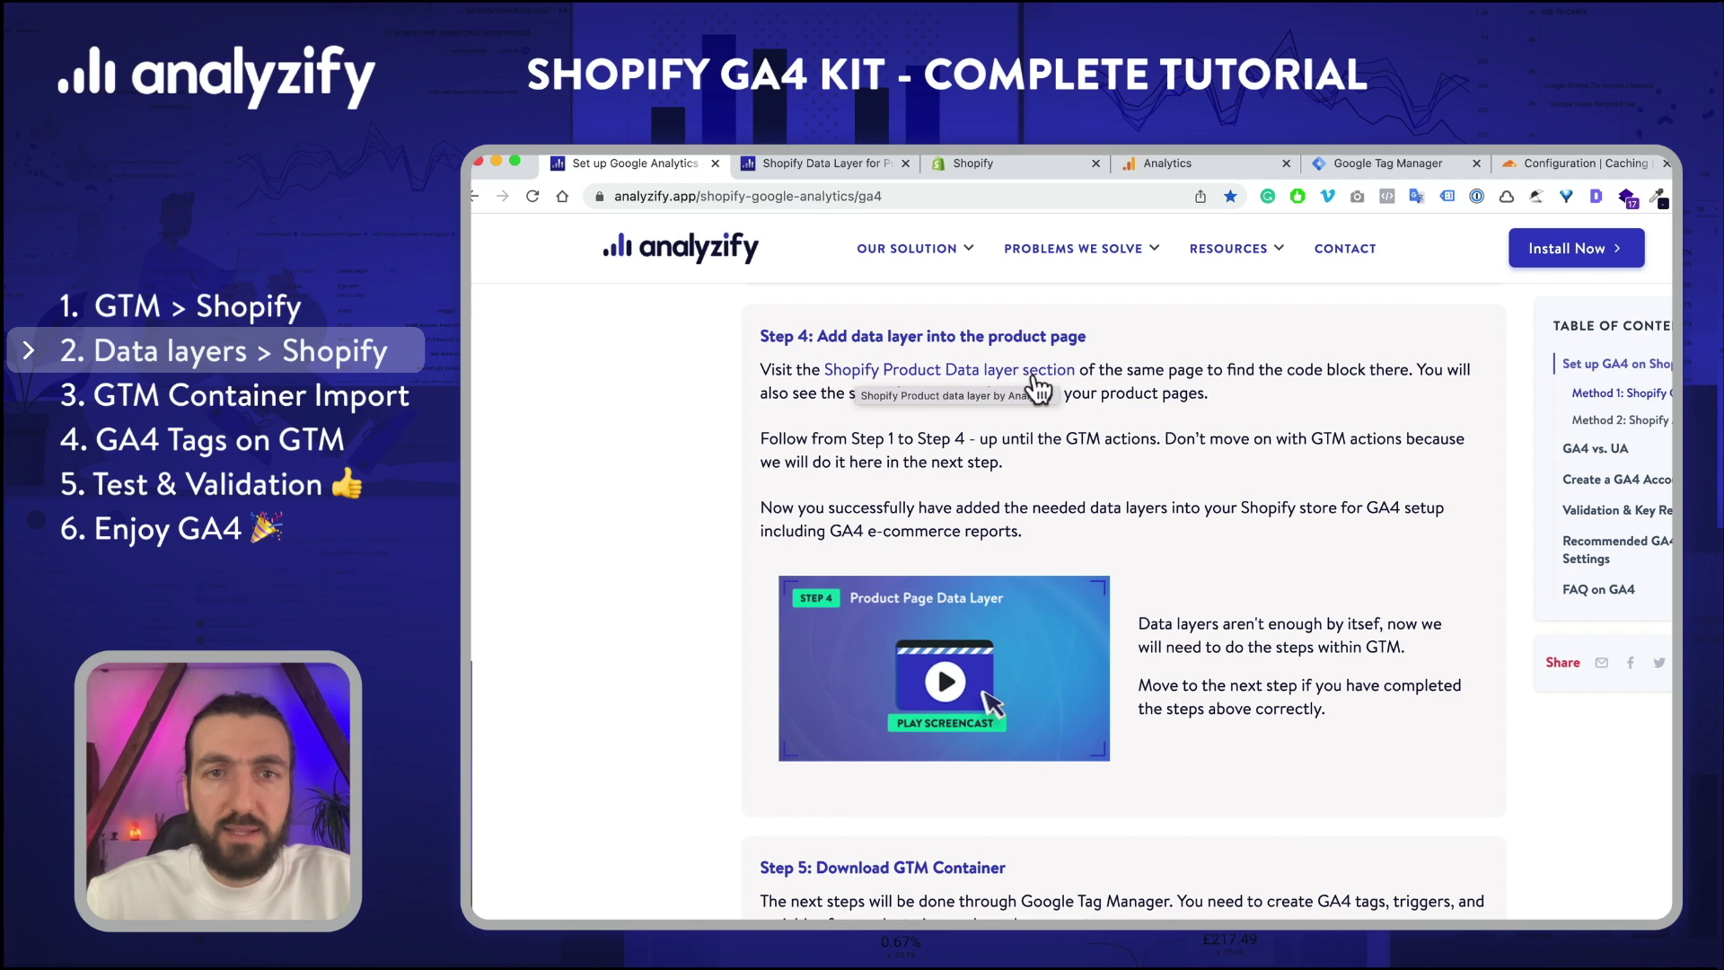
pyautogui.click(982, 383)
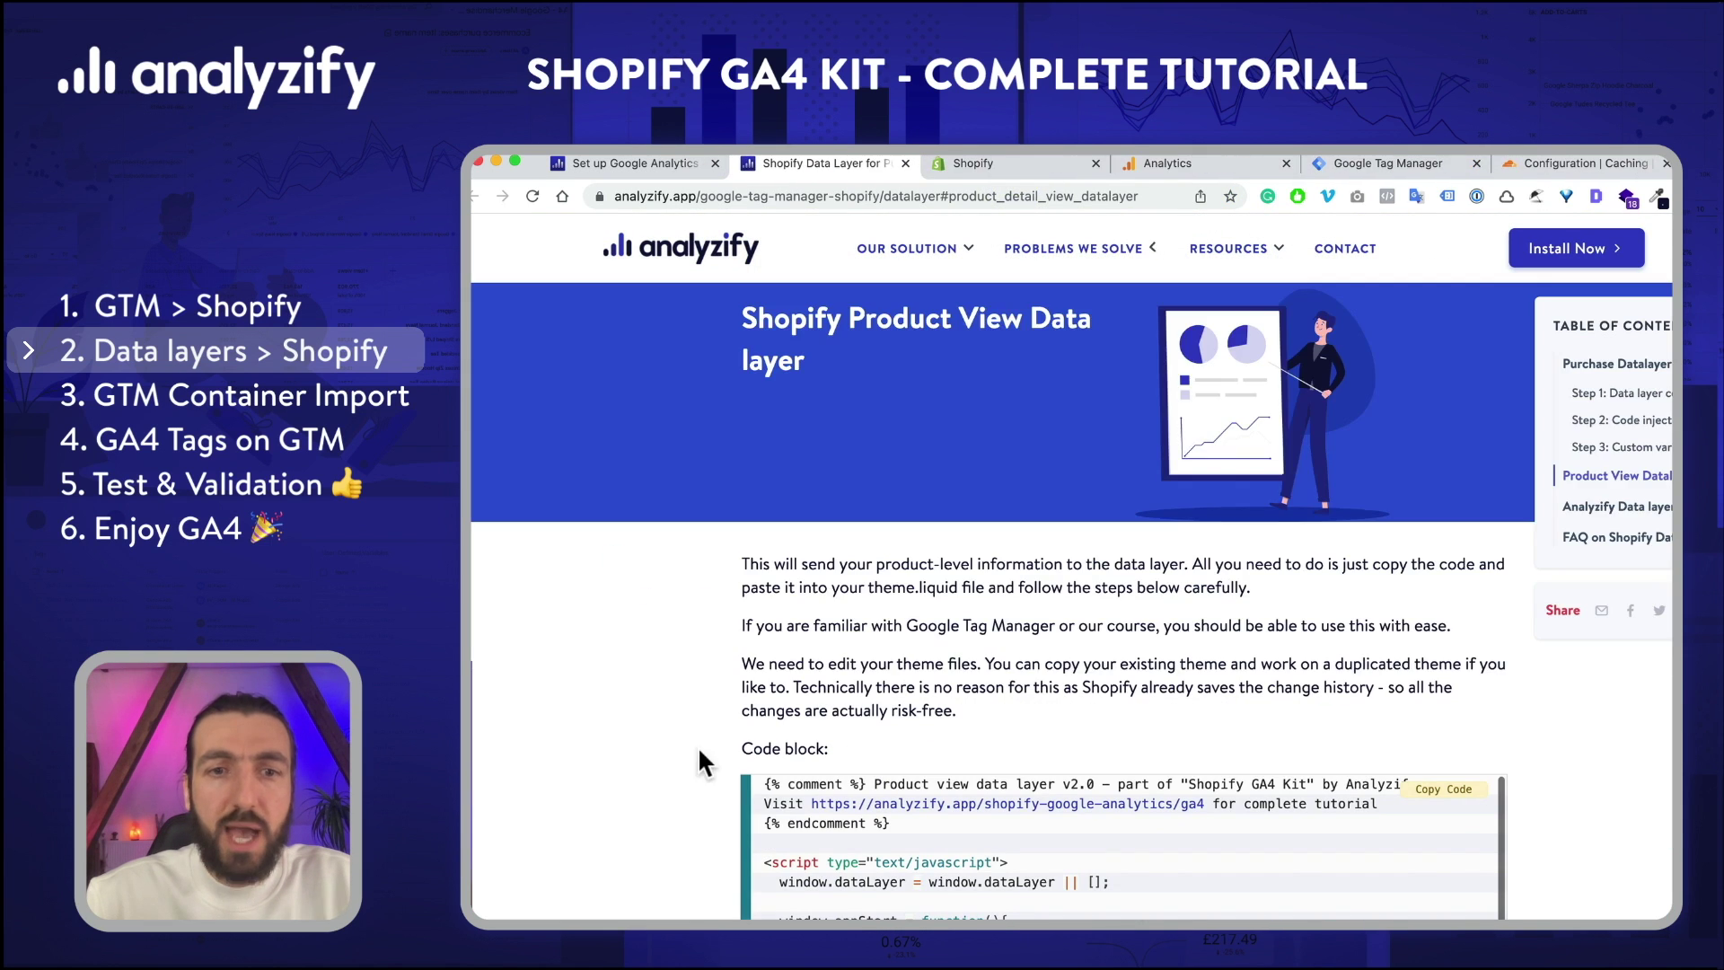
# Step: Copy the Product view data layer v2.0 code block
pyautogui.scroll(-4, 664, 758)
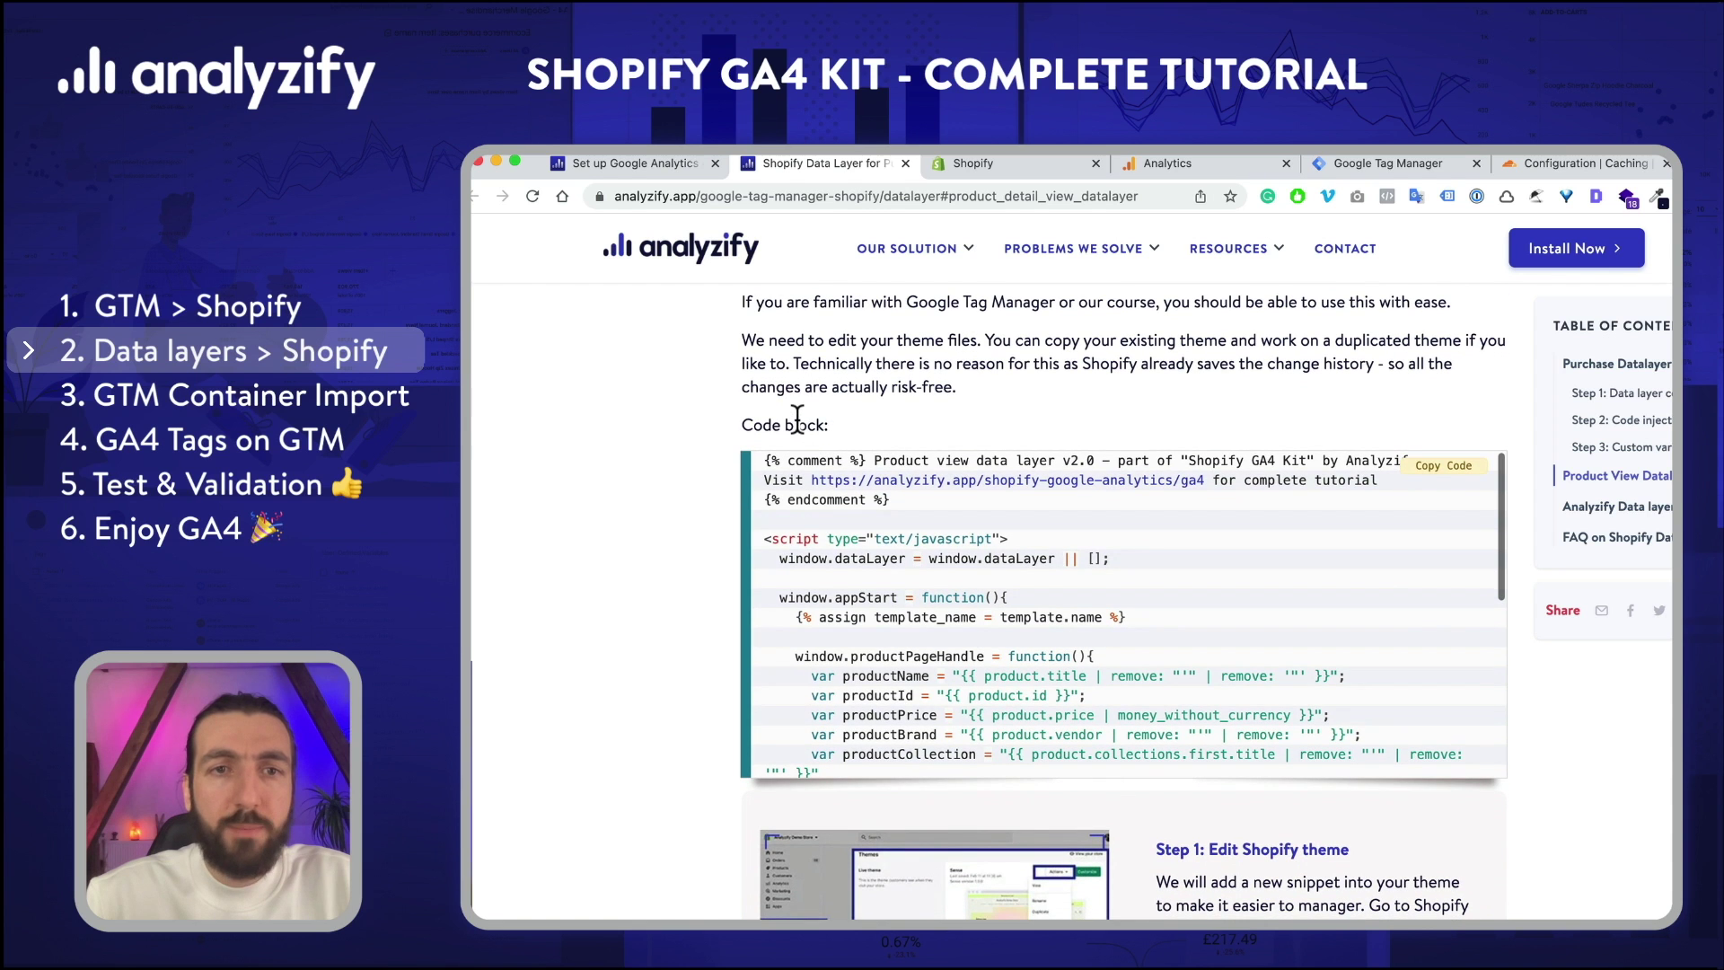
pyautogui.tripleClick(791, 424)
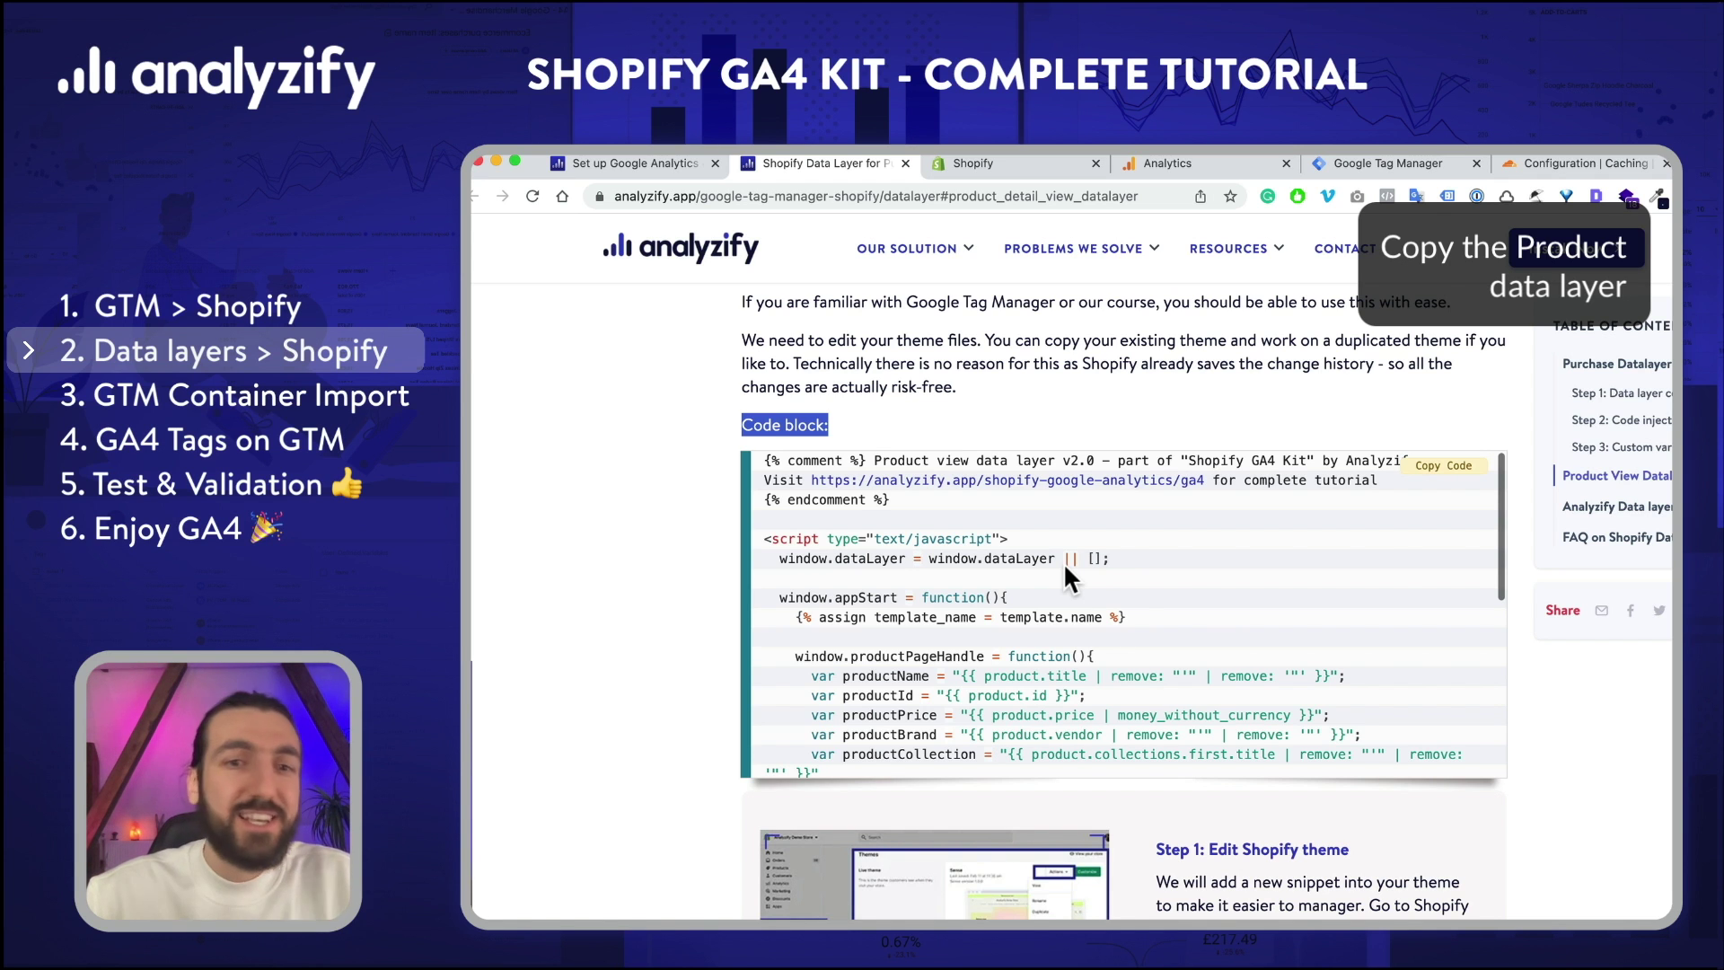
pyautogui.click(1443, 465)
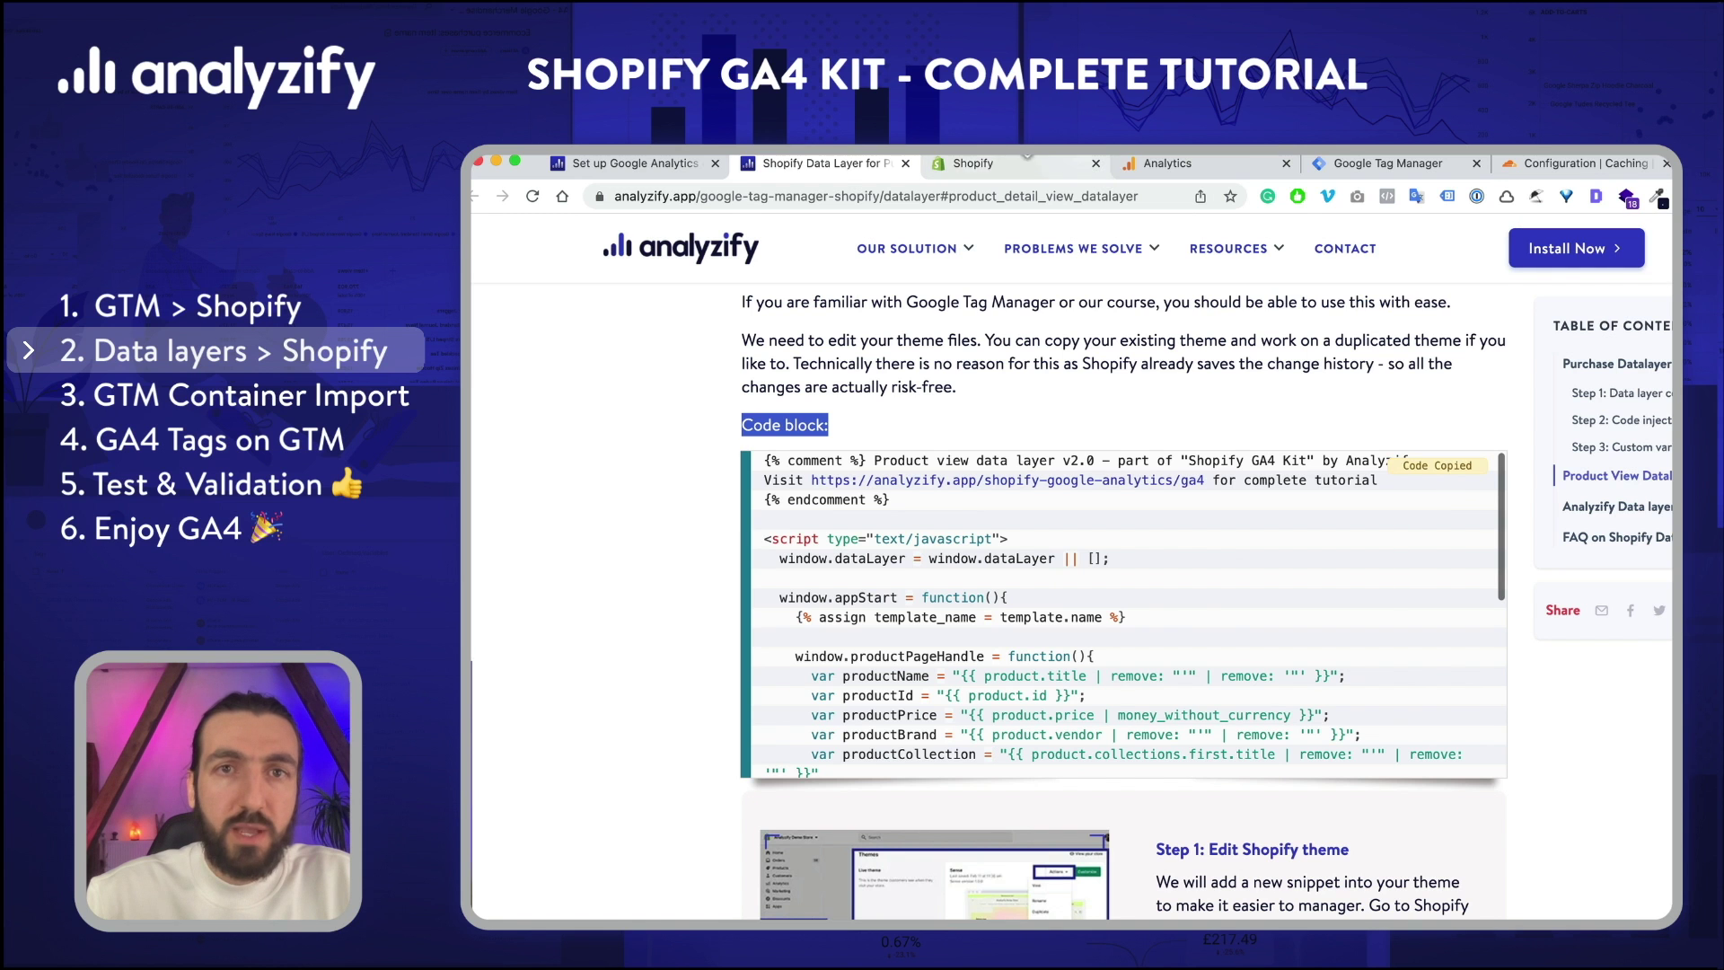
pyautogui.click(1002, 164)
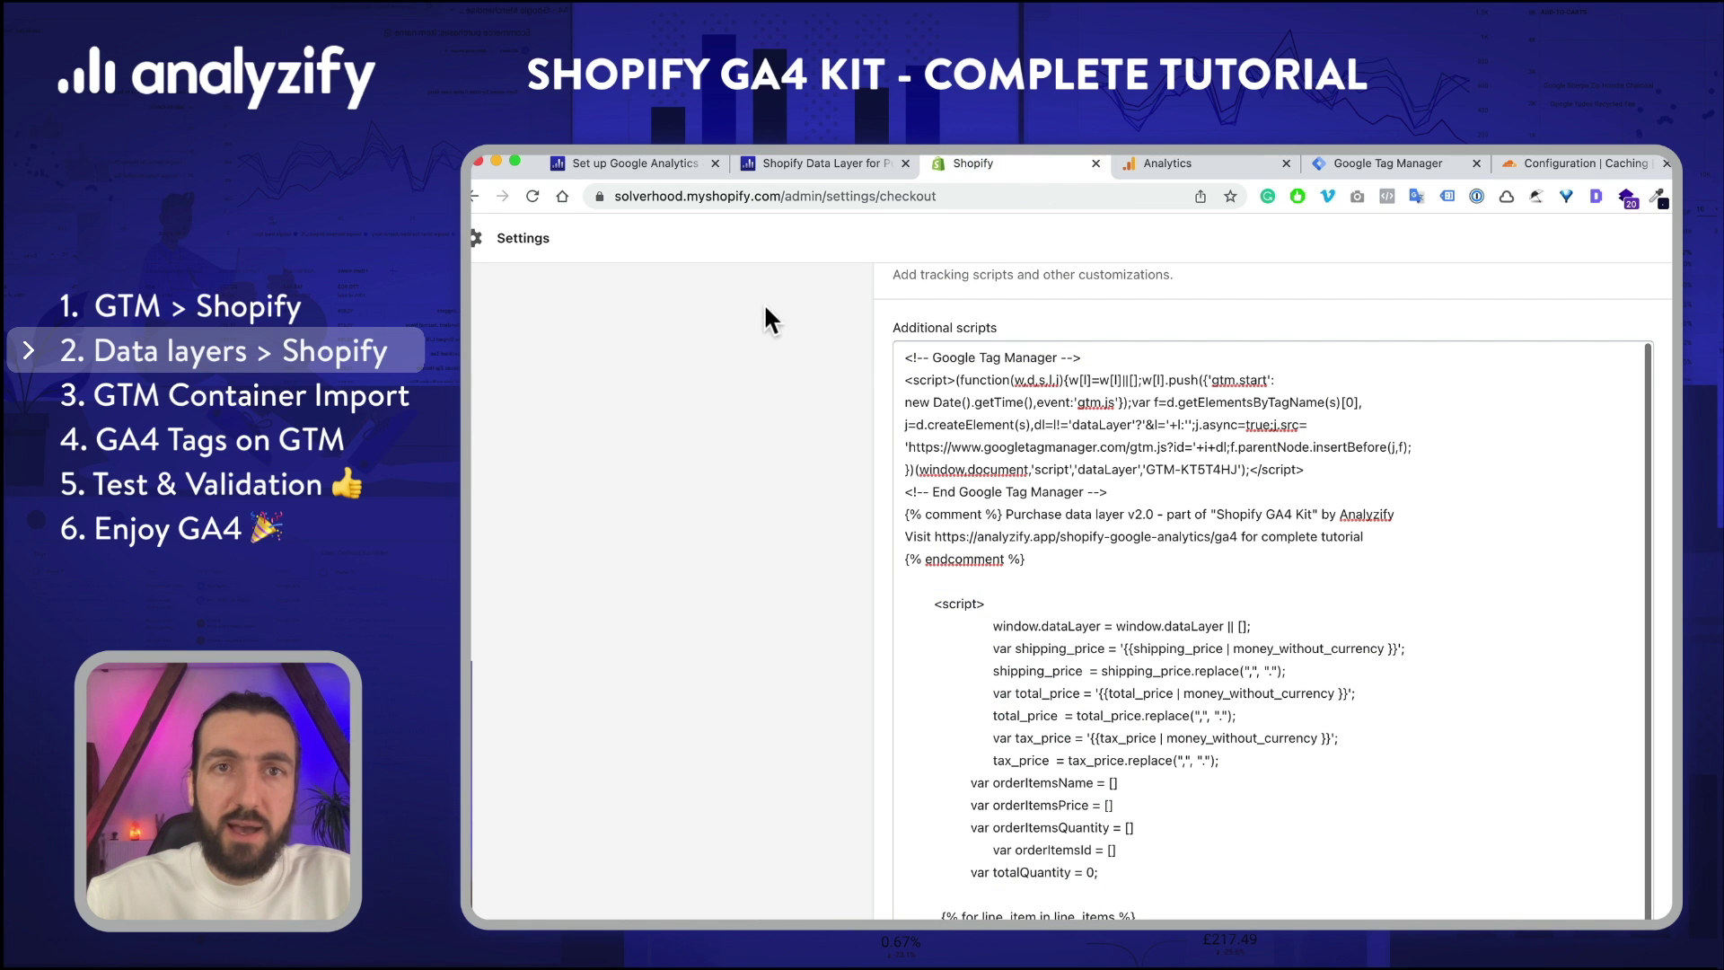
# Step: From Online Store > Themes, open Edit code for the live theme Shopify GA4 Kit - Tutorial
pyautogui.scroll(15, 750, 620)
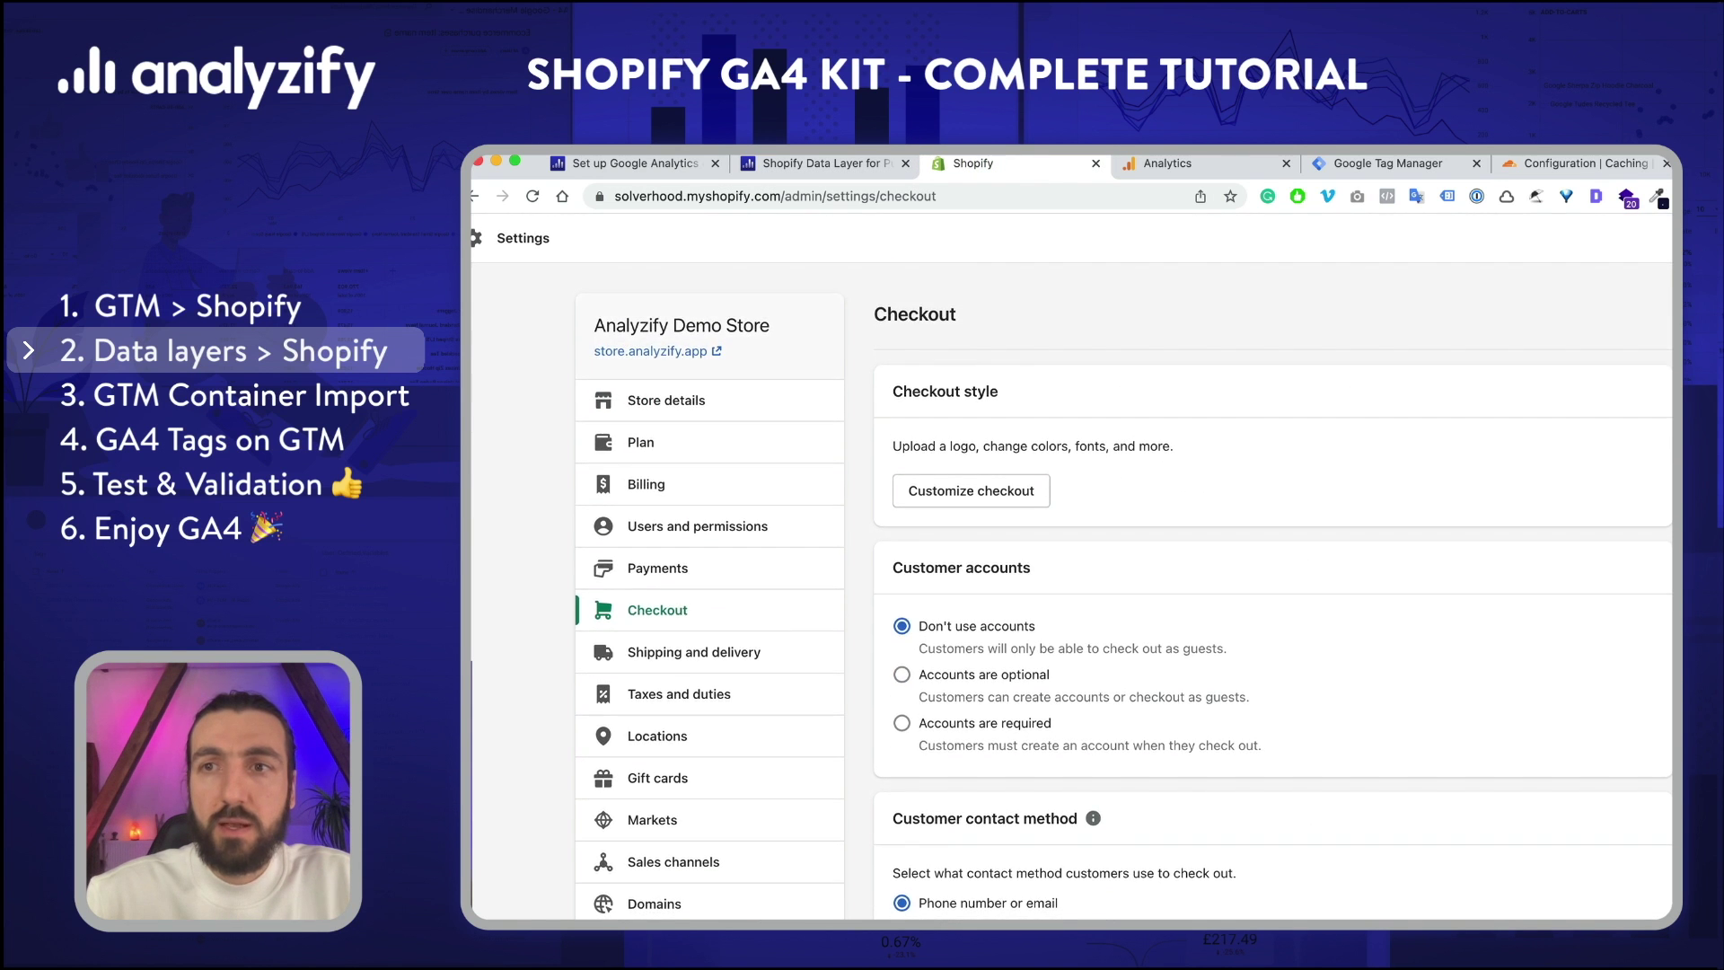
pyautogui.press('Escape')
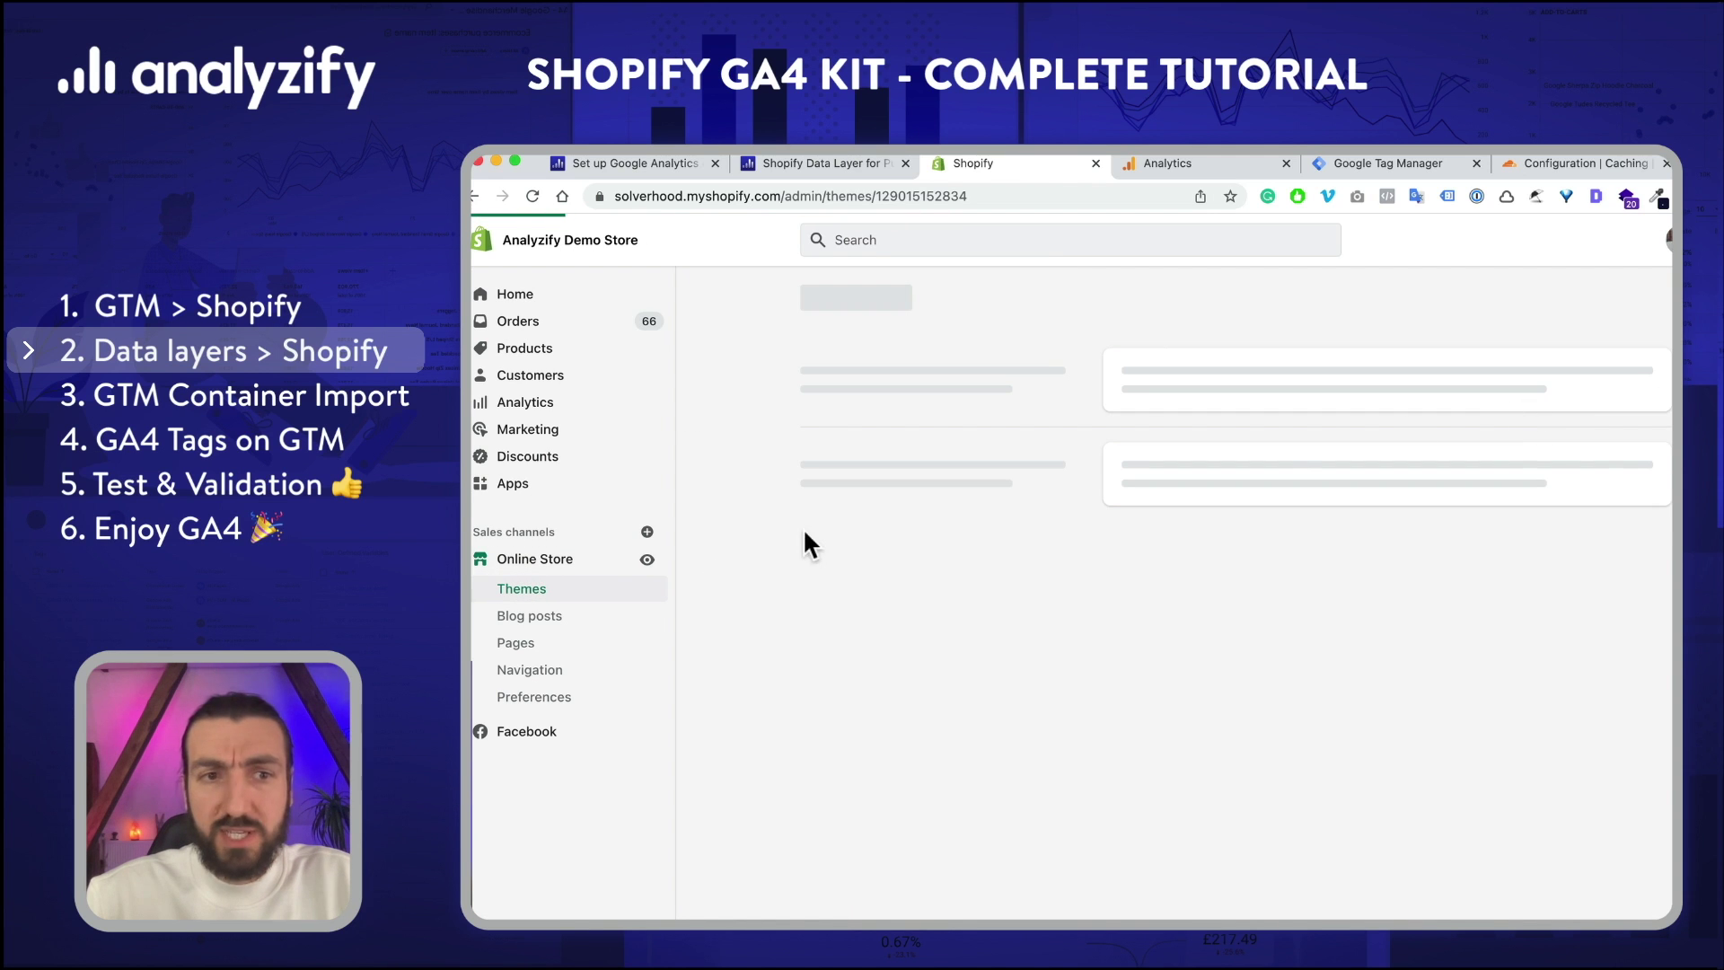
pyautogui.click(557, 568)
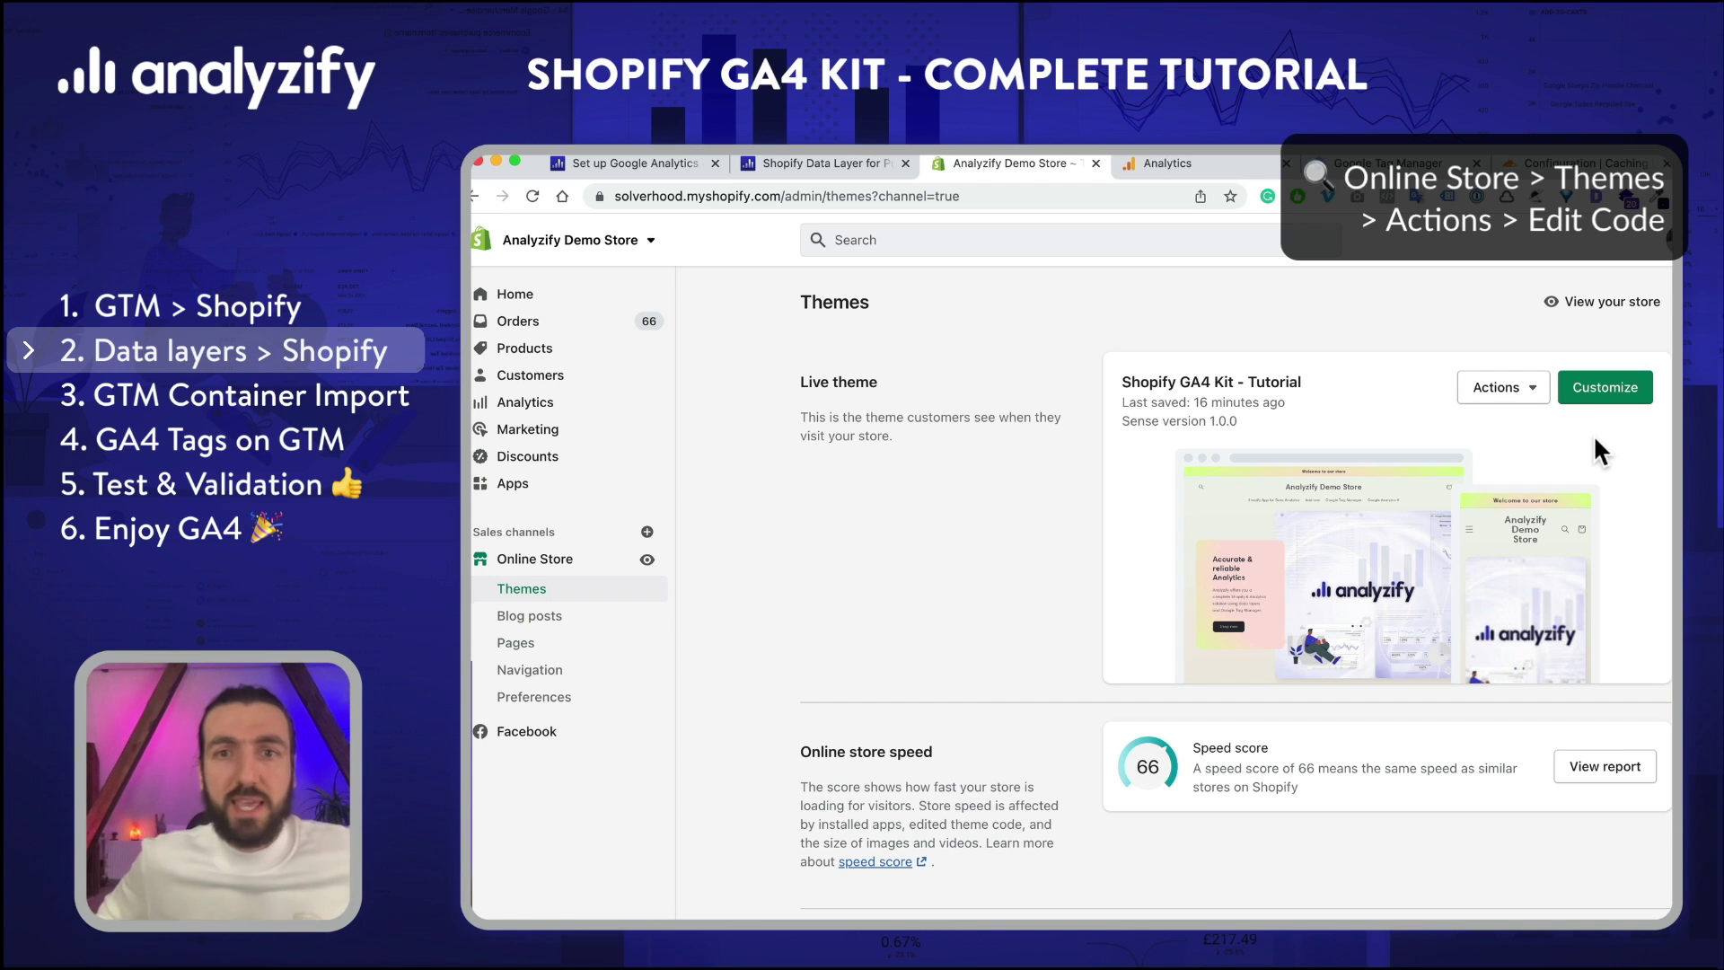
pyautogui.click(1509, 387)
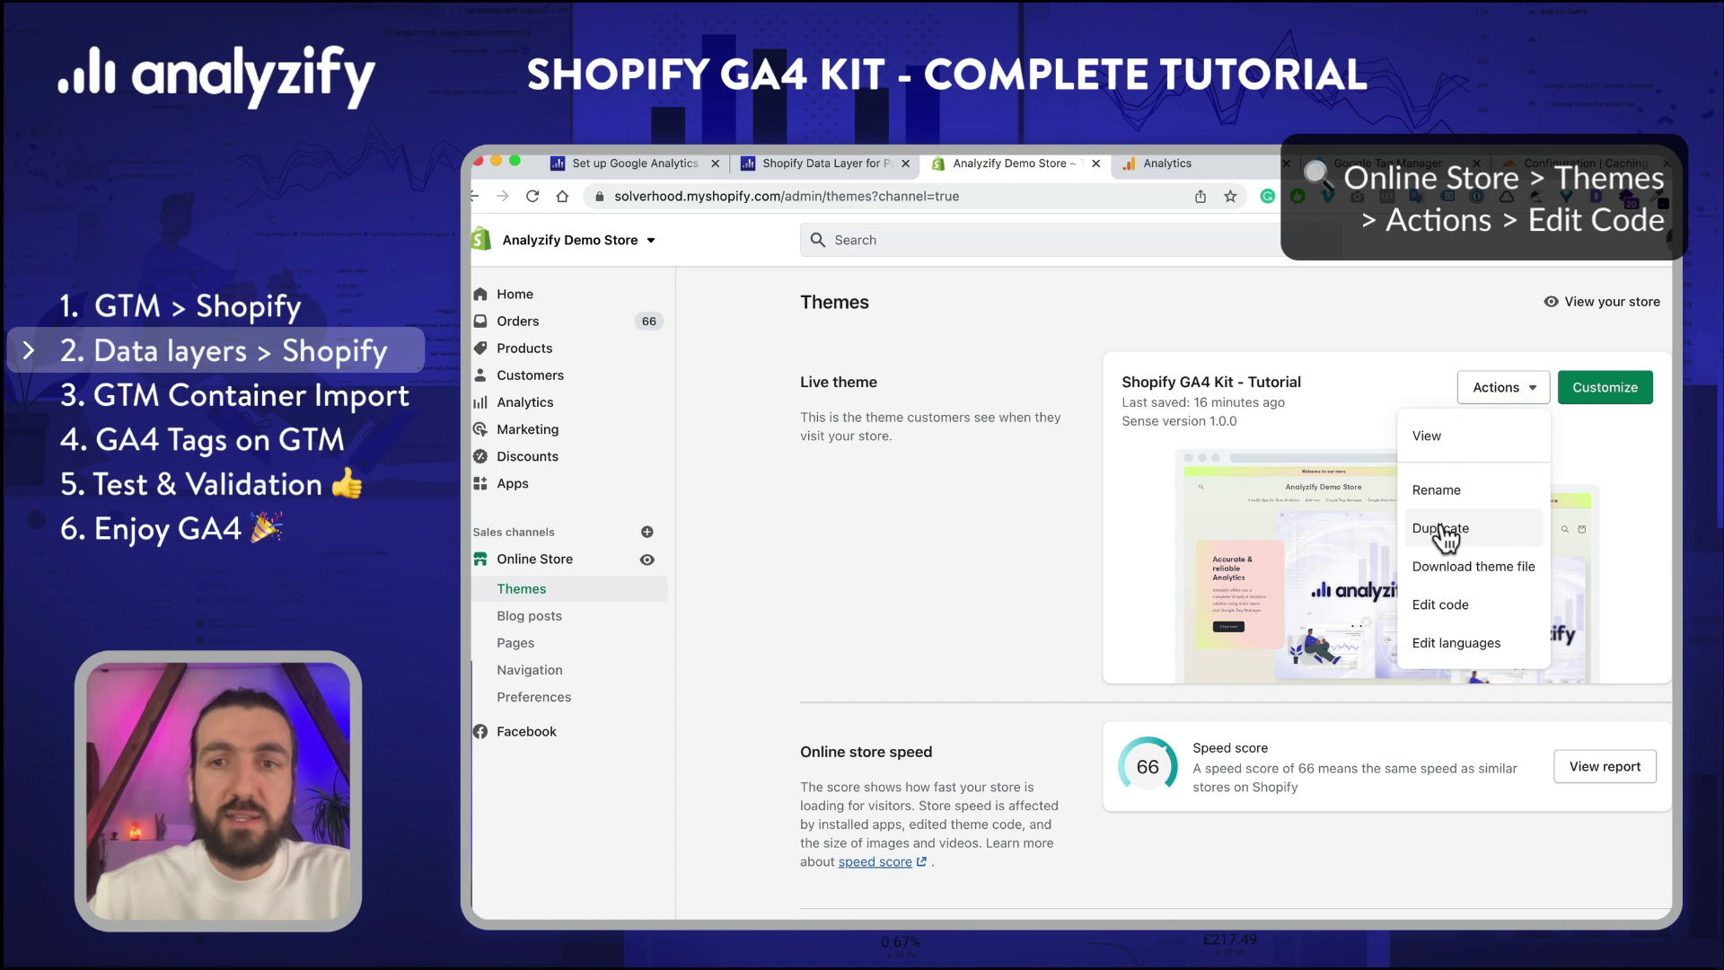
pyautogui.press('Escape')
pyautogui.scroll(-3, 1234, 795)
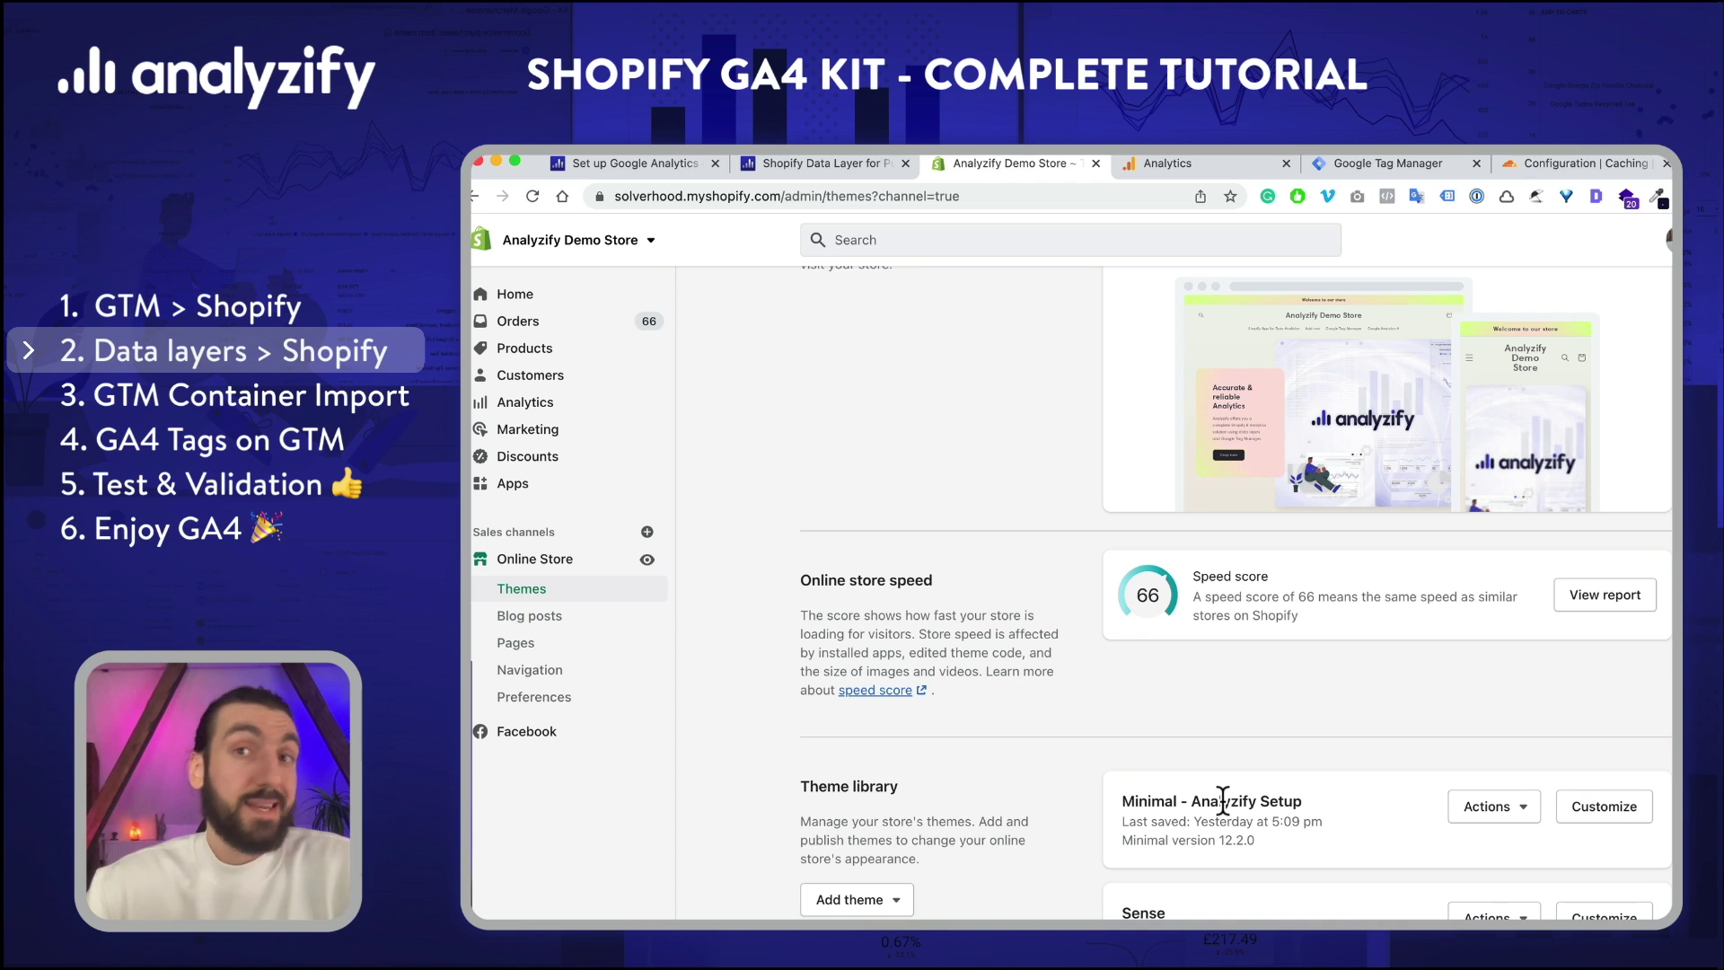
pyautogui.scroll(3, 1223, 799)
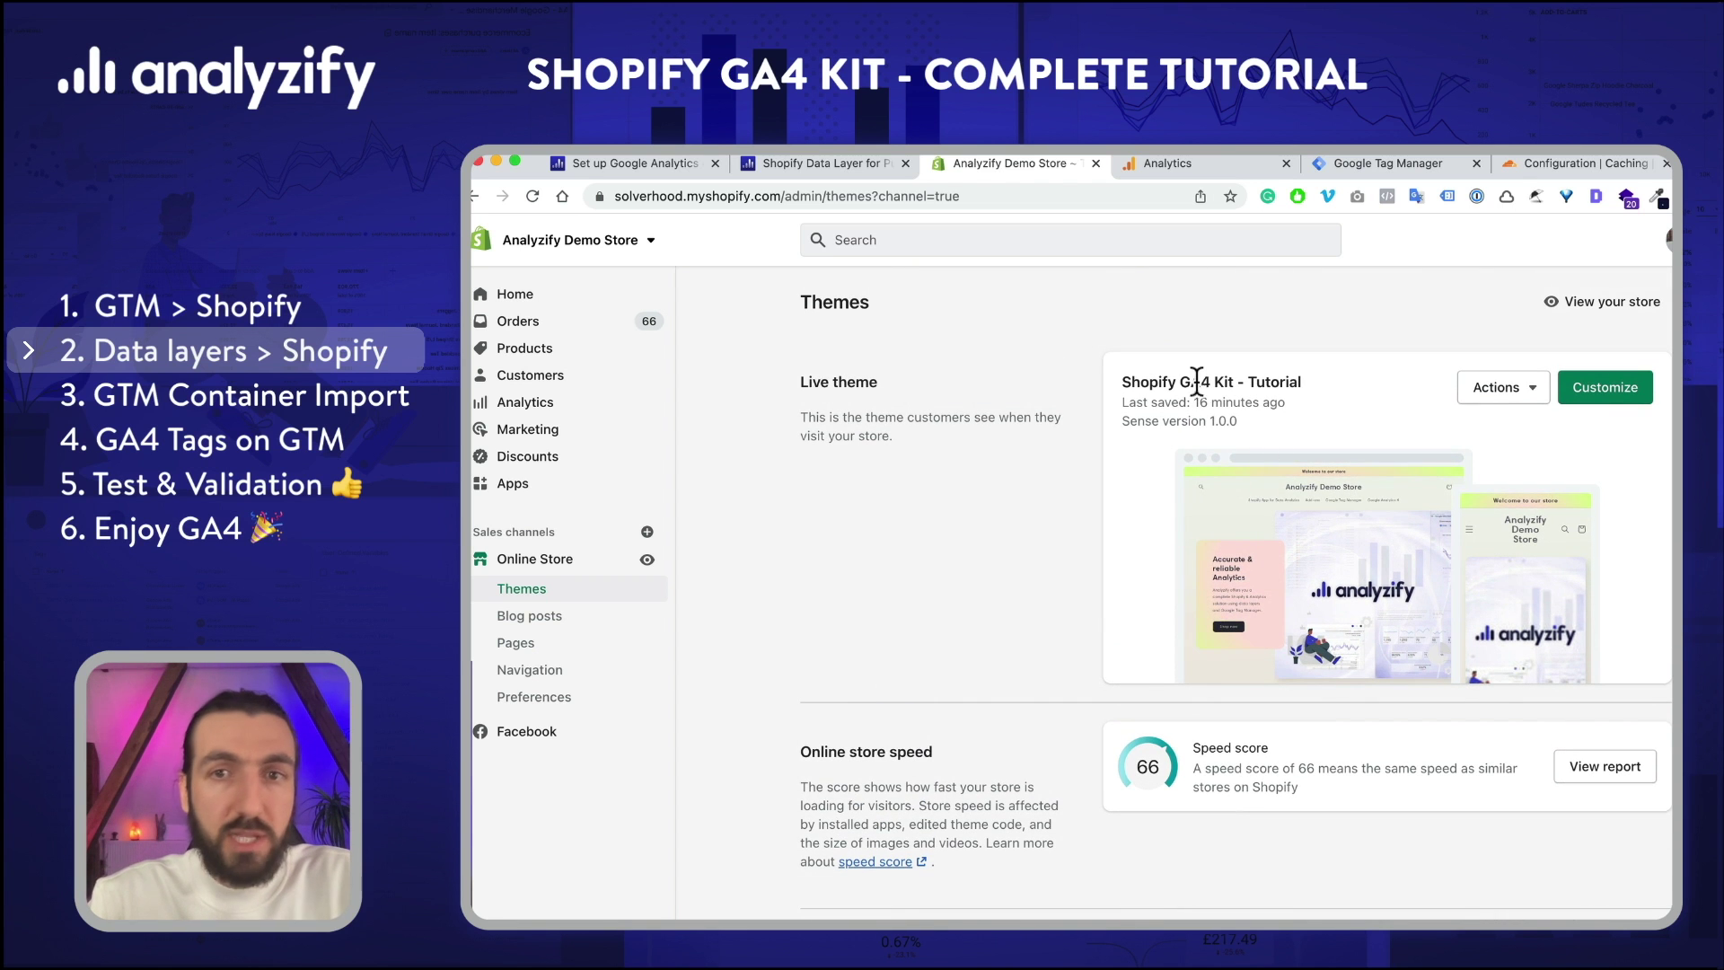
pyautogui.tripleClick(1191, 377)
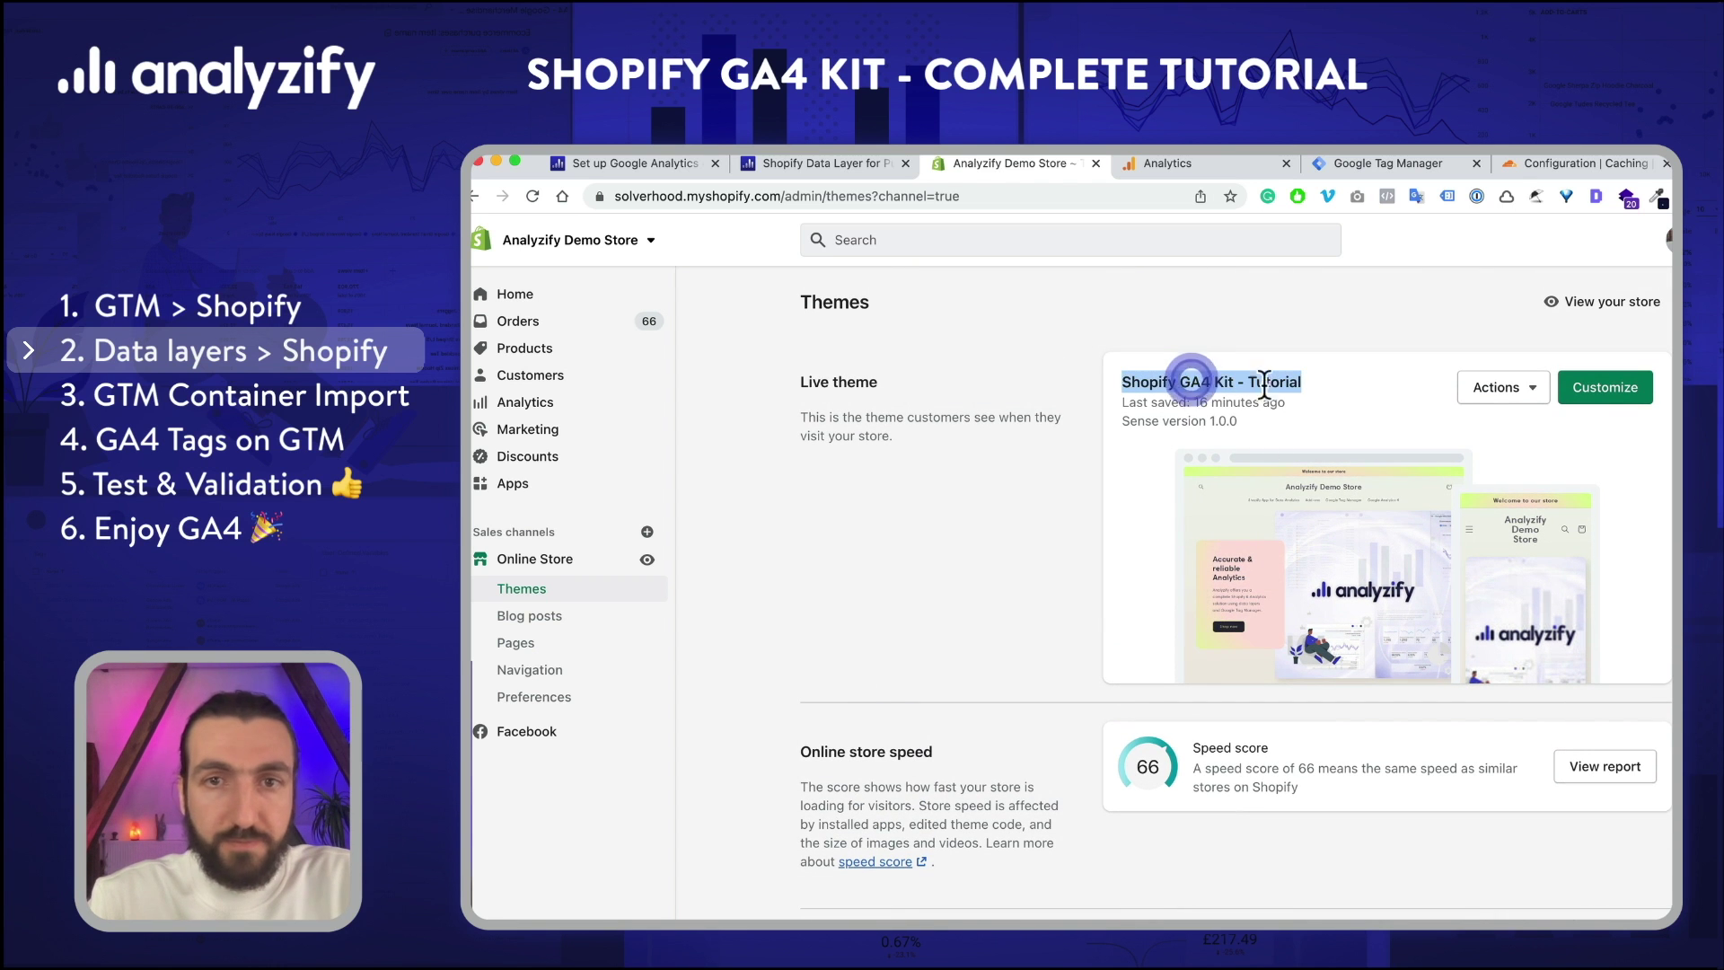
pyautogui.click(1515, 386)
pyautogui.click(1436, 604)
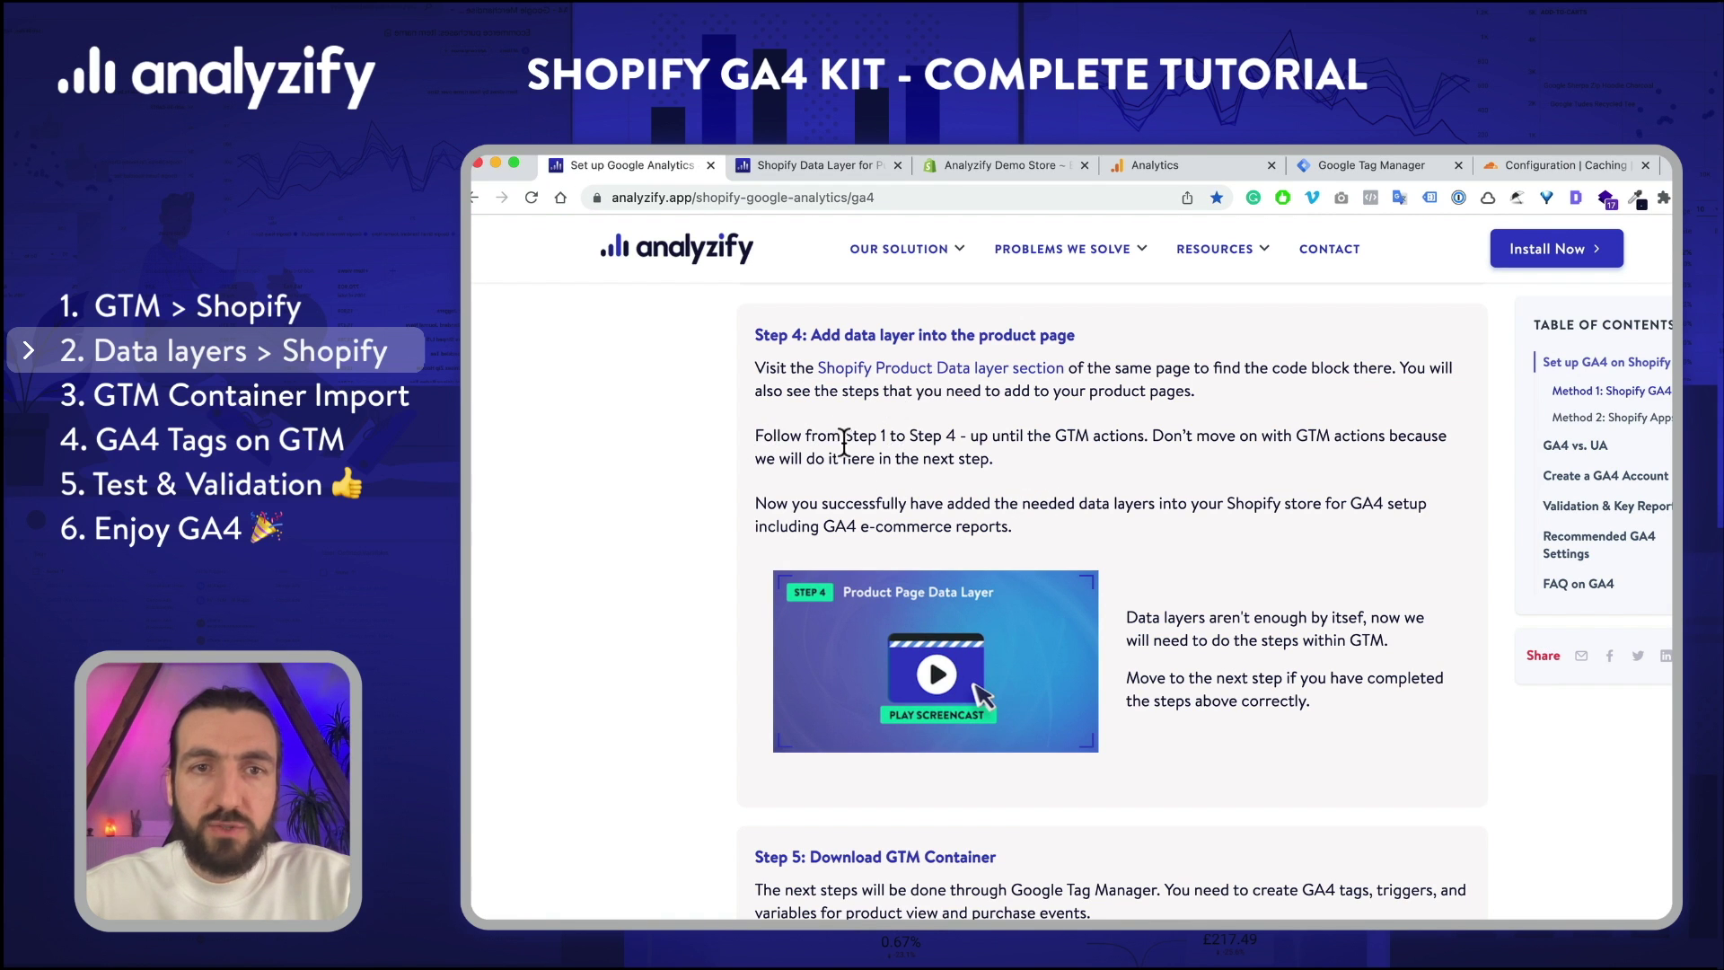
# Step: Review Steps 1–2 of the Shopify Data Layer guide, including the enlarged Step 2 snippet screenshot
pyautogui.moveTo(763, 437); pyautogui.dragTo(1017, 438)
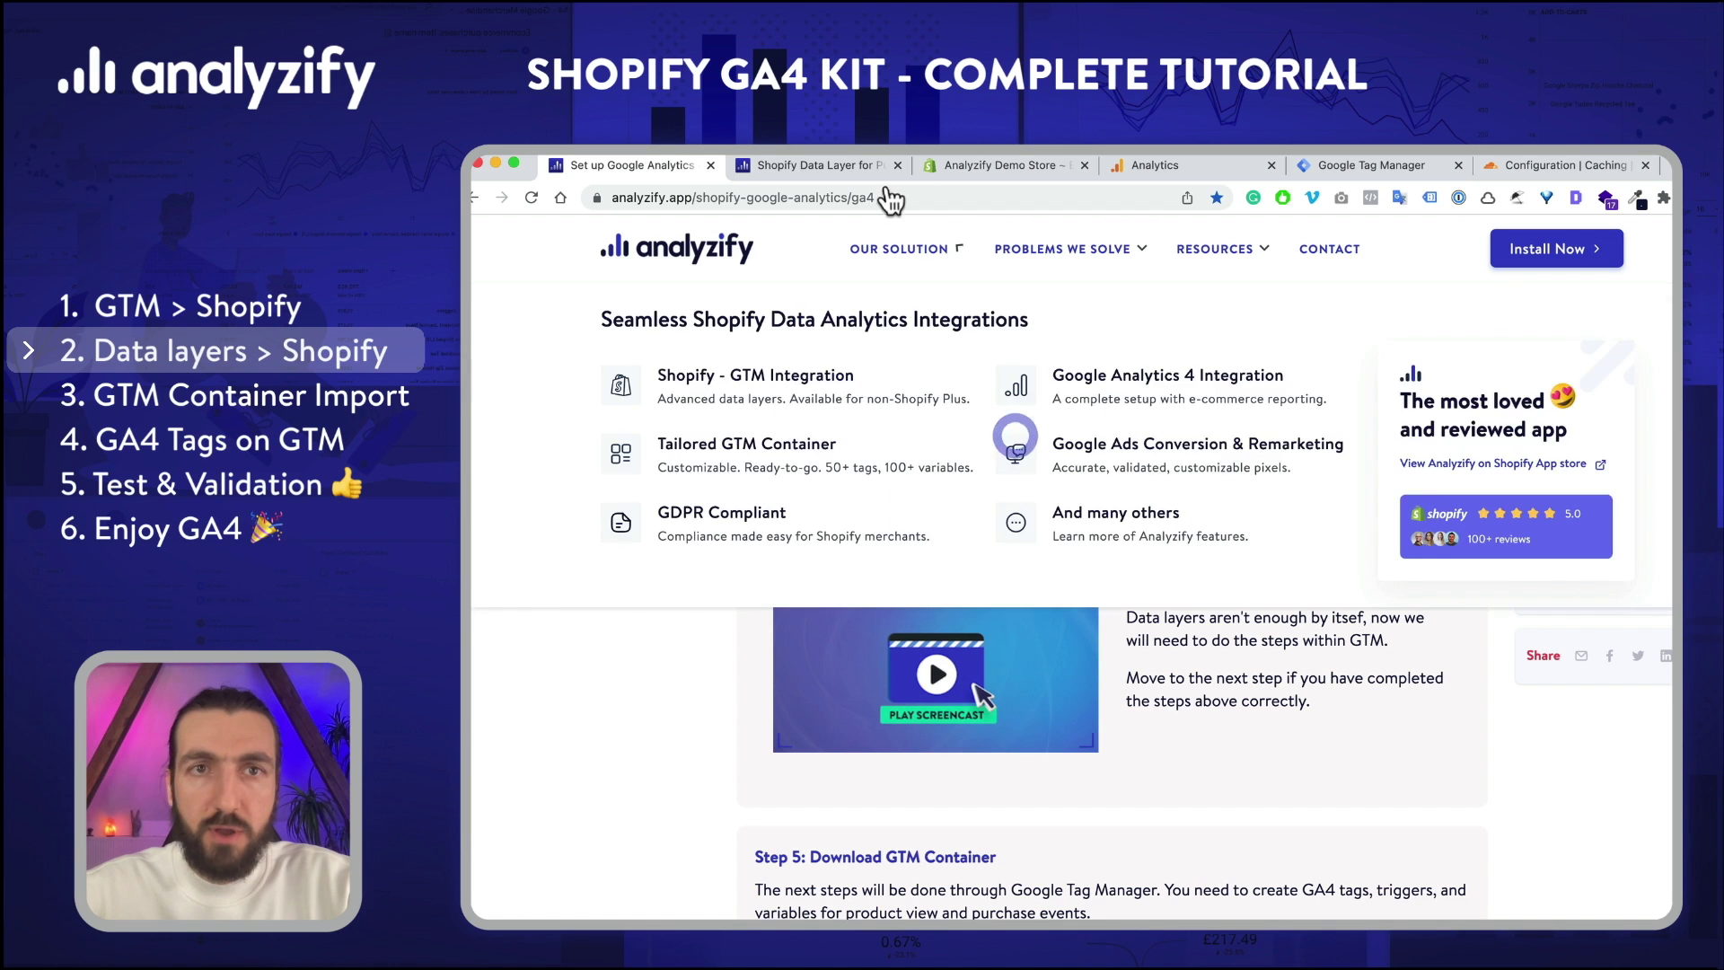
pyautogui.click(845, 163)
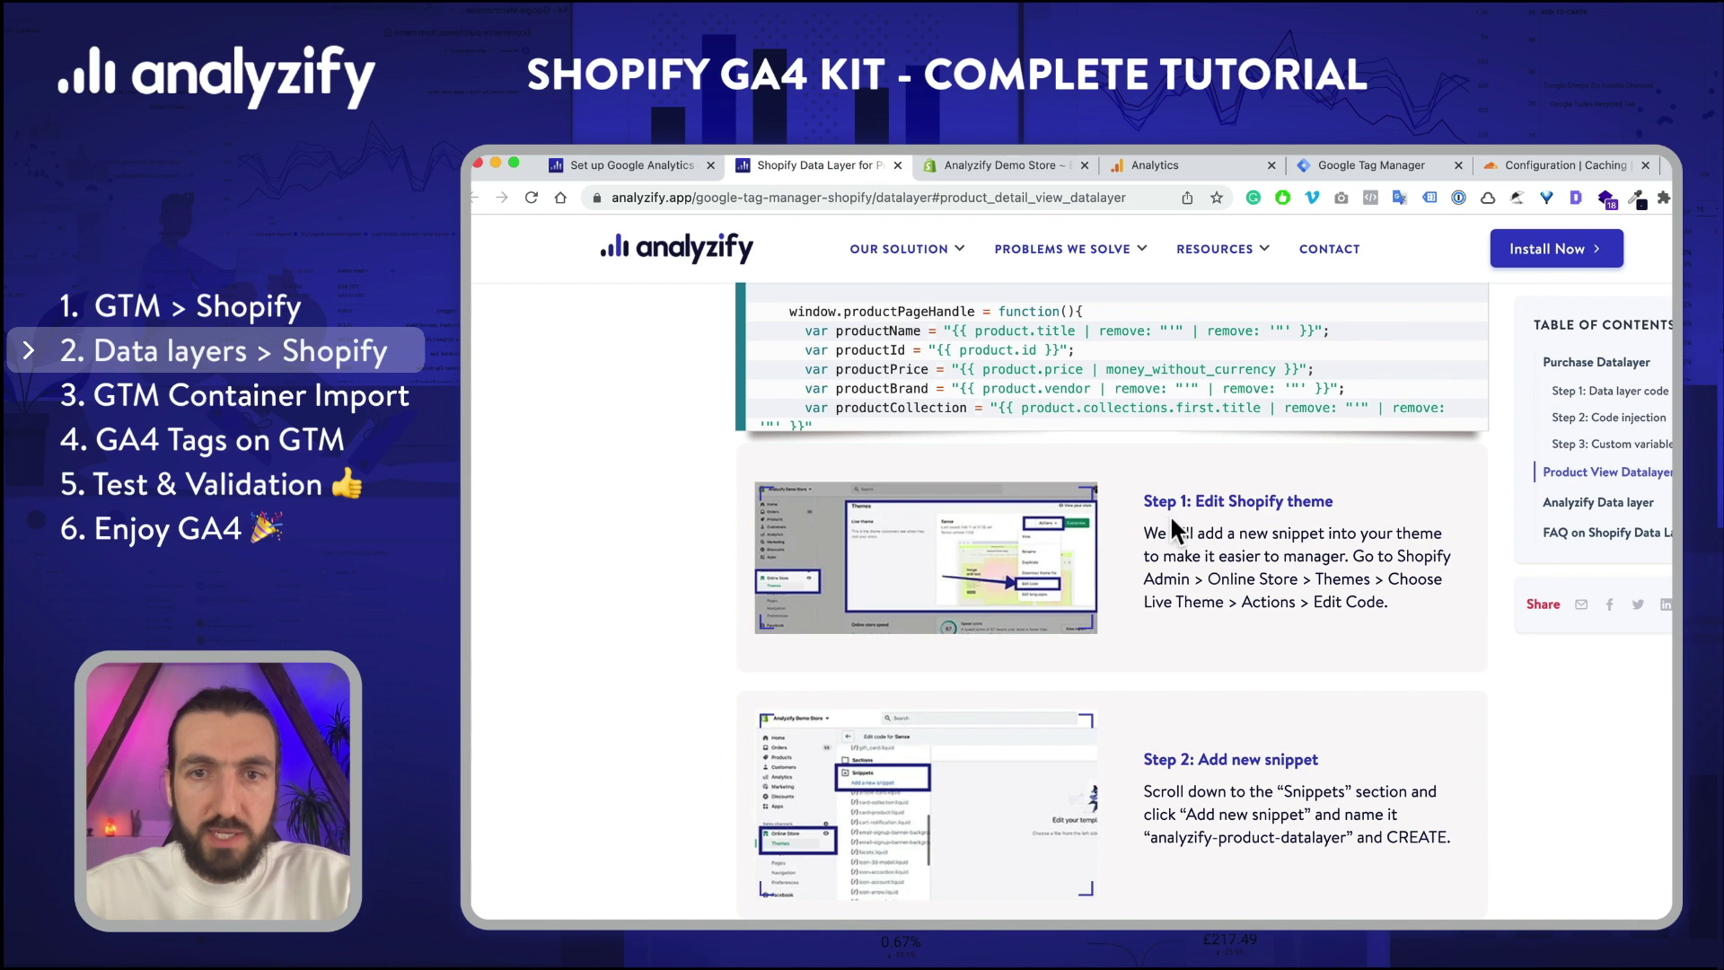
pyautogui.moveTo(1146, 500); pyautogui.dragTo(1426, 610)
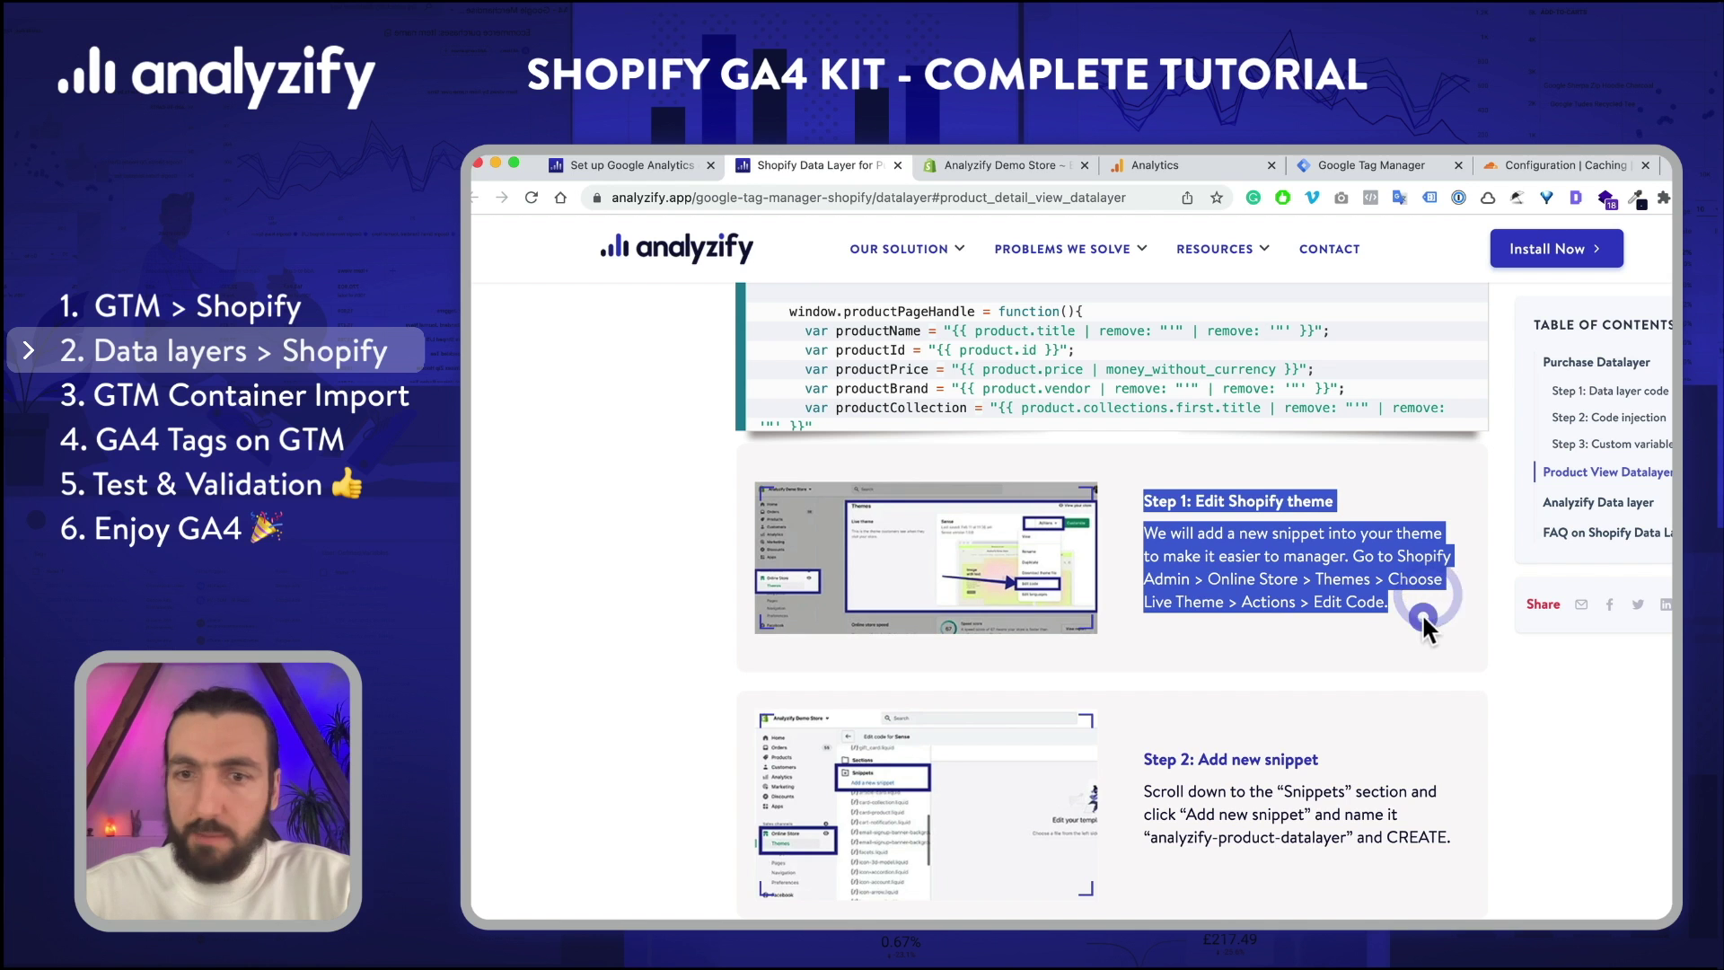
pyautogui.scroll(-5, 1424, 611)
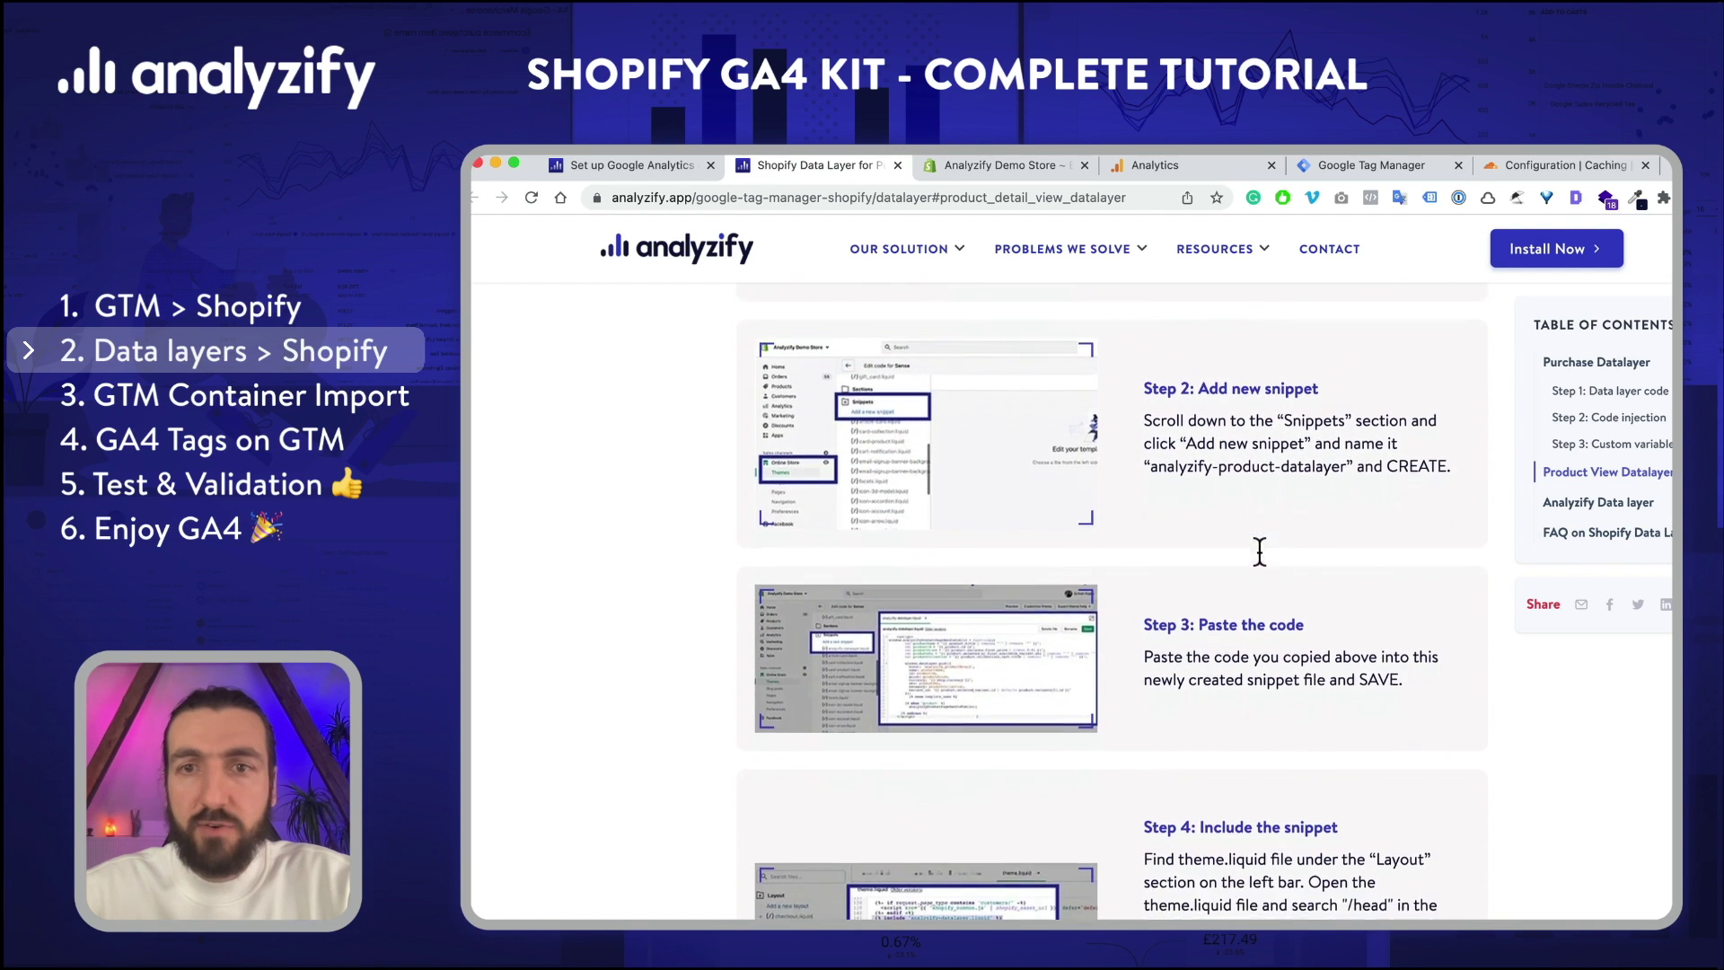
pyautogui.moveTo(1143, 365); pyautogui.dragTo(1484, 456)
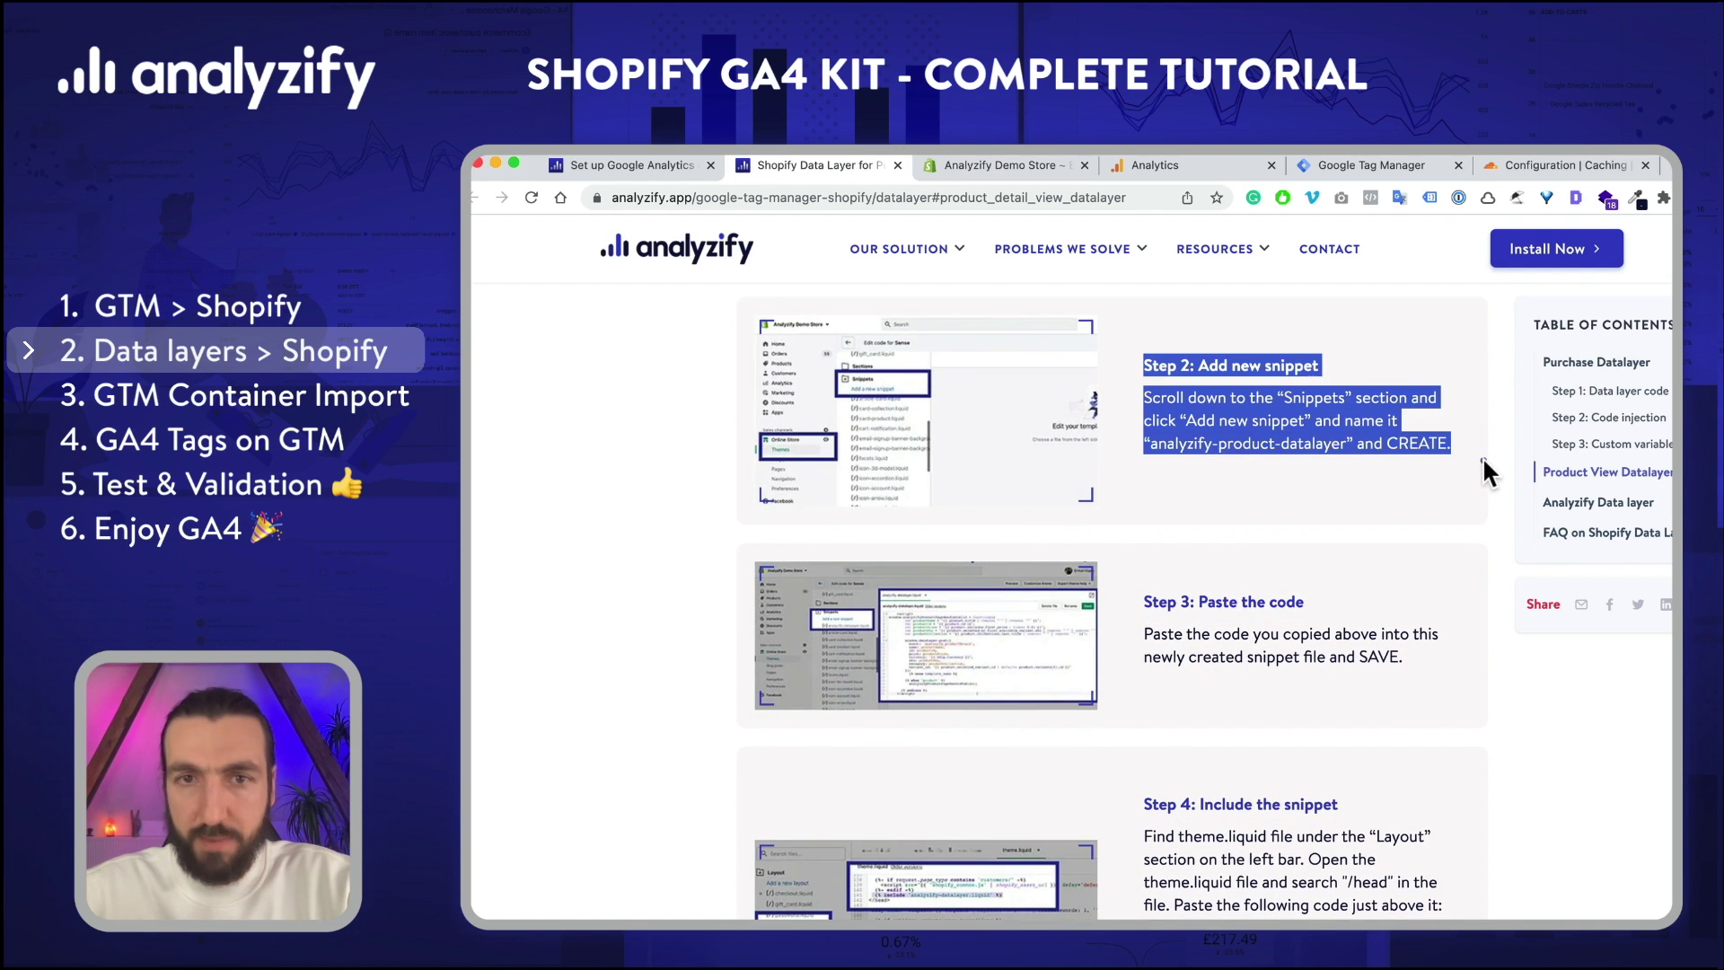
pyautogui.click(934, 415)
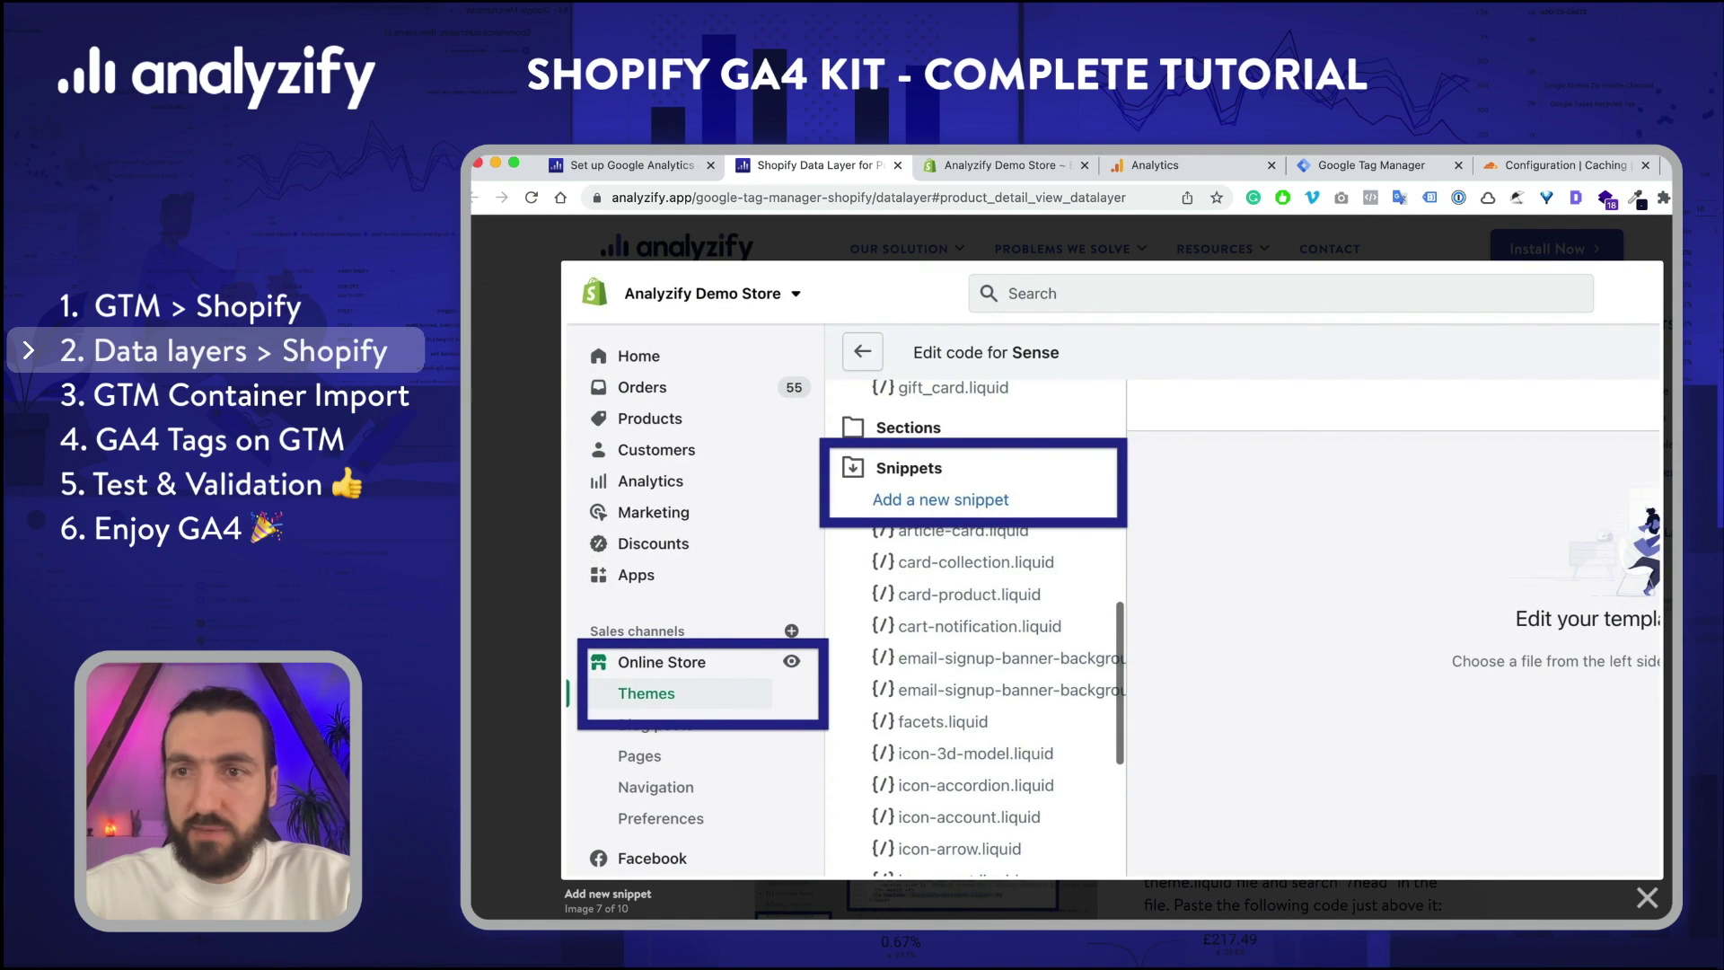
pyautogui.press('Escape')
# Step: Start a new snippet in the theme's Snippets folder and look up its name in the guide
pyautogui.click(979, 163)
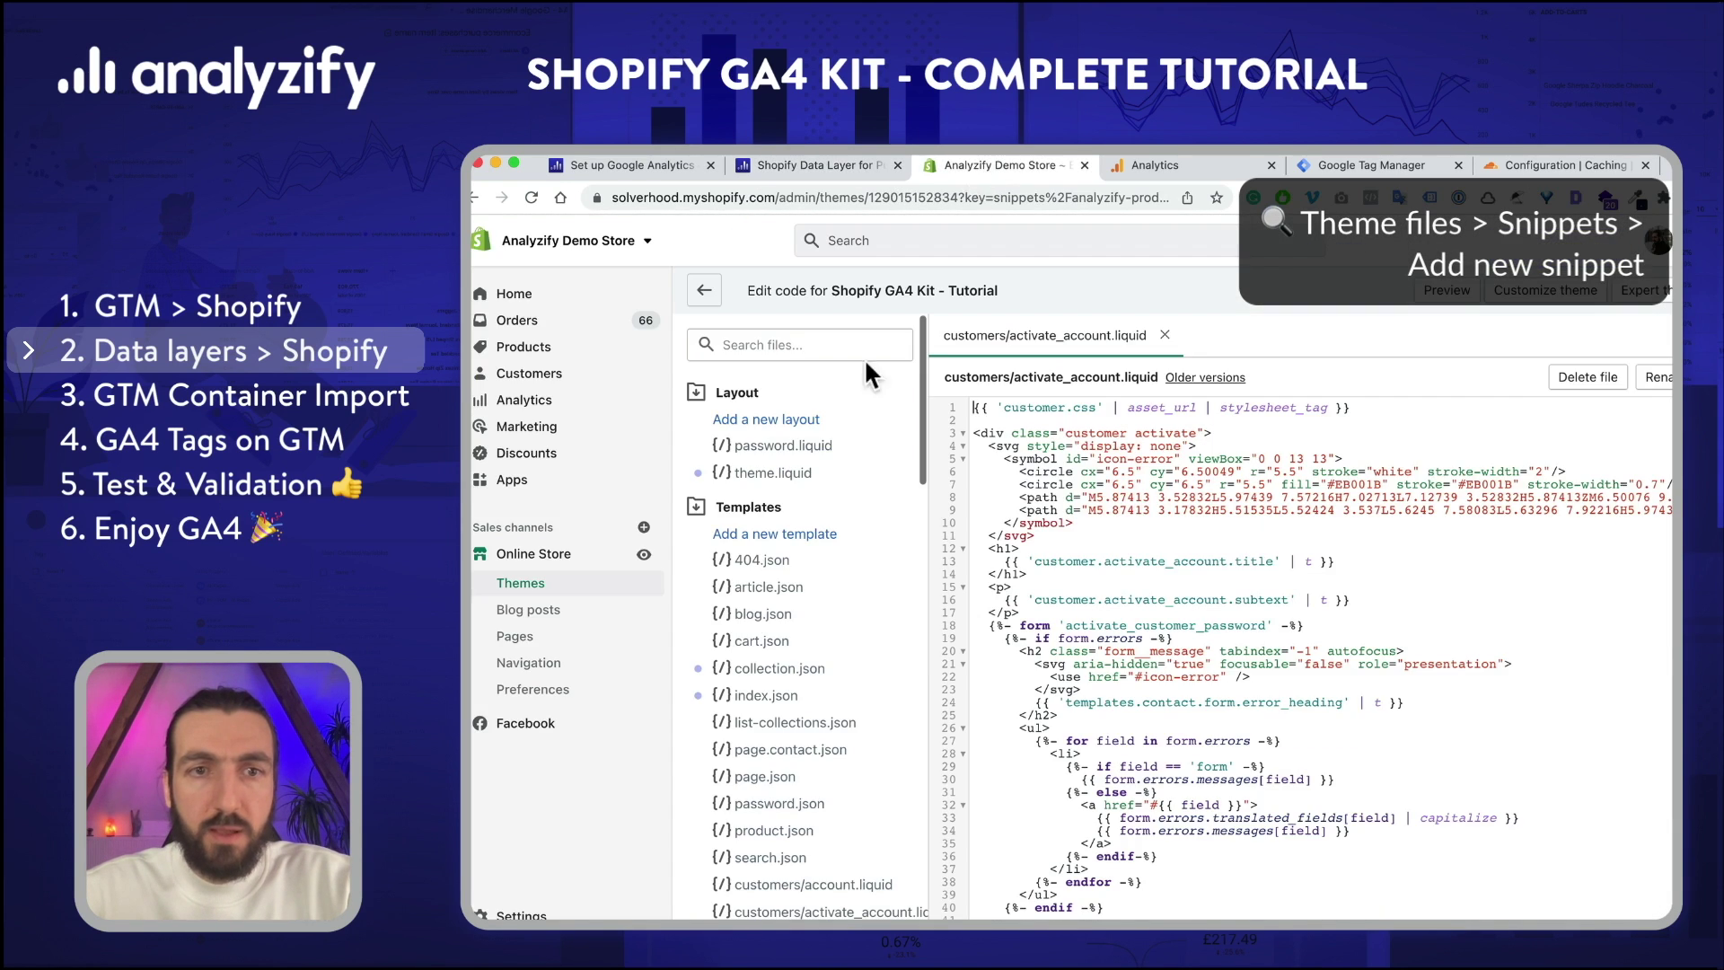
pyautogui.scroll(-8, 752, 620)
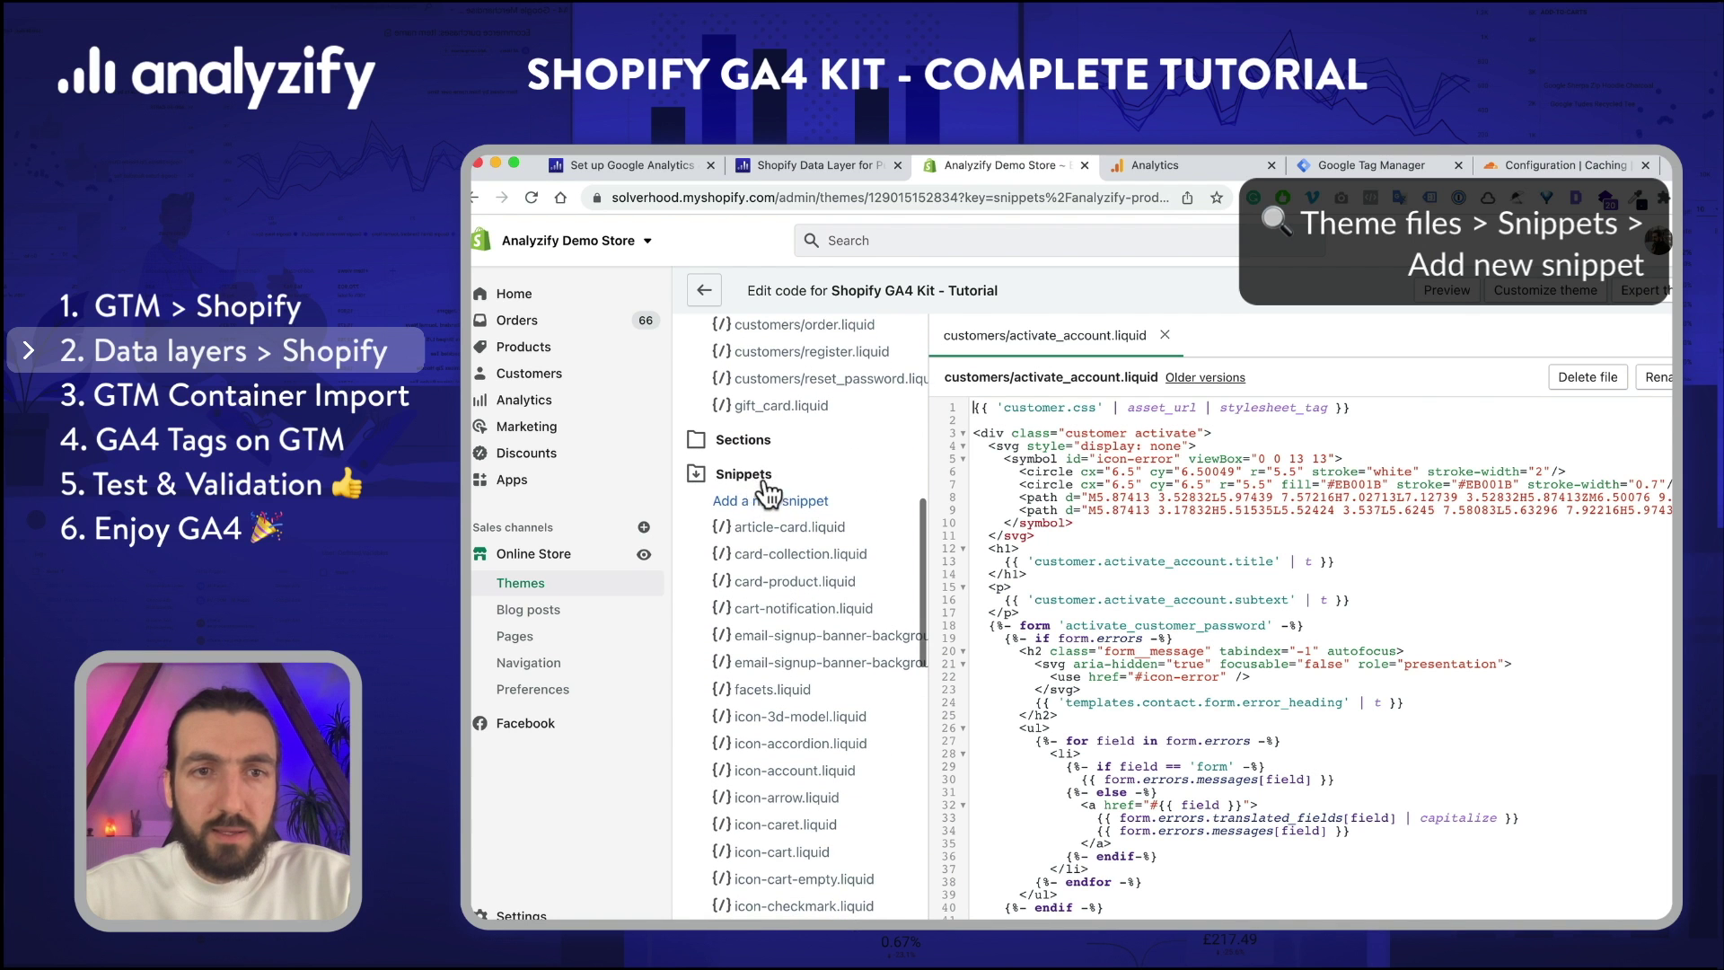
pyautogui.click(767, 500)
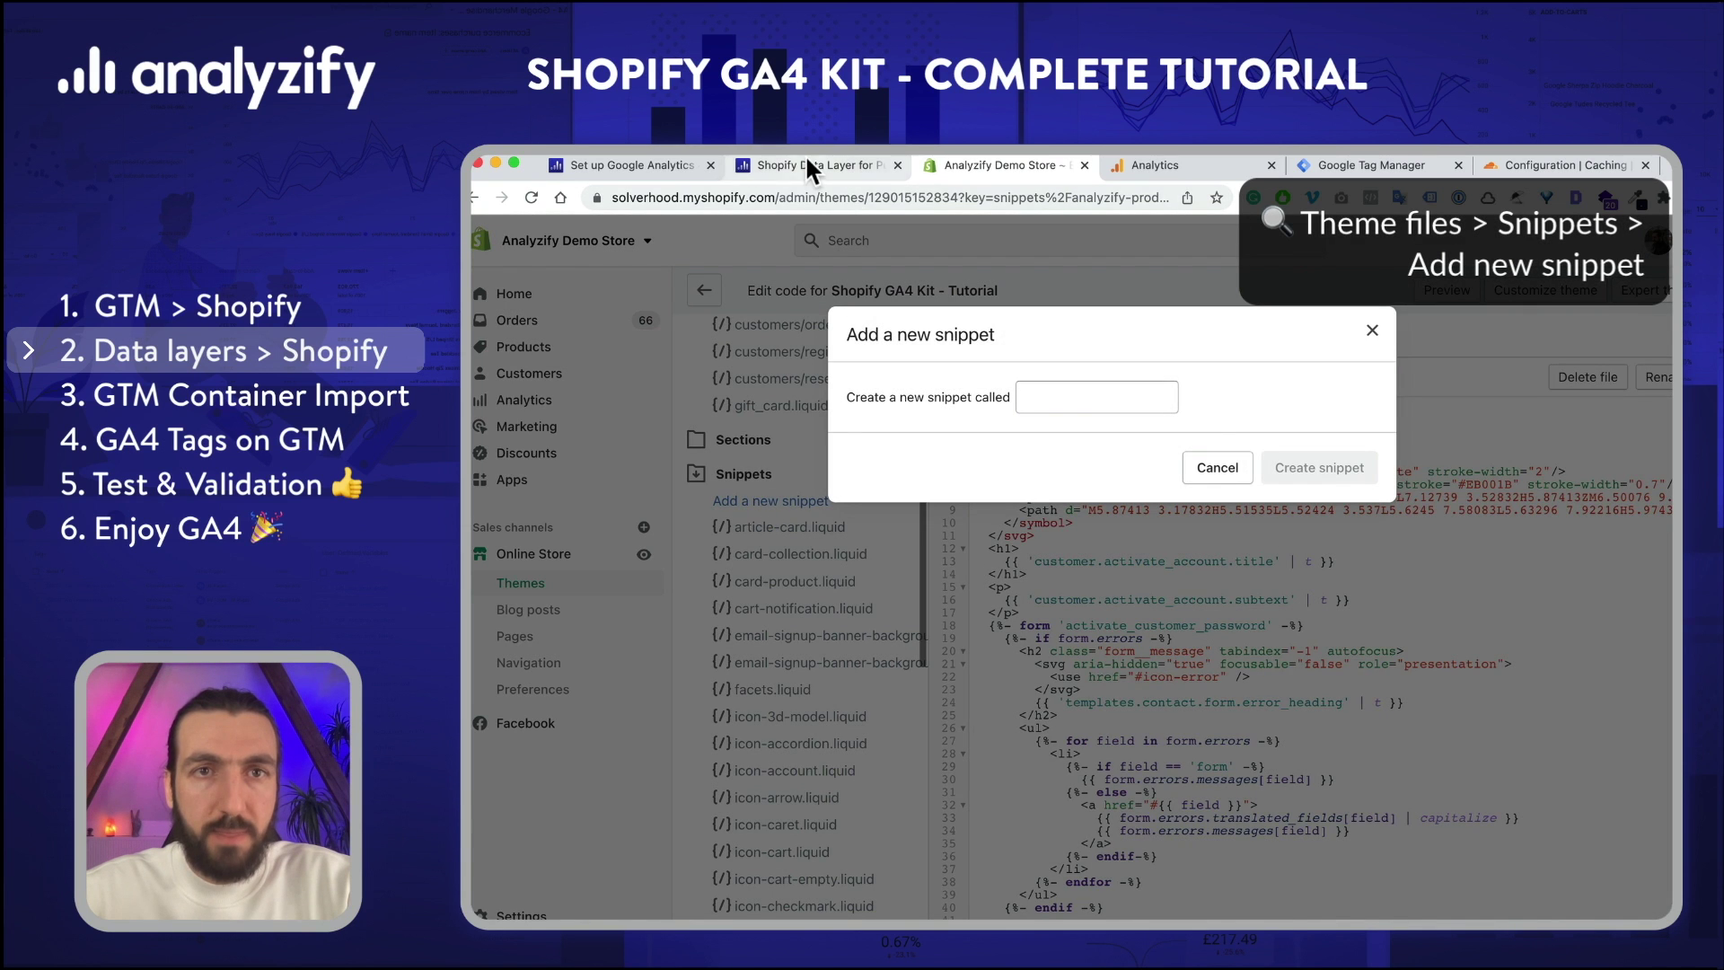
pyautogui.click(806, 163)
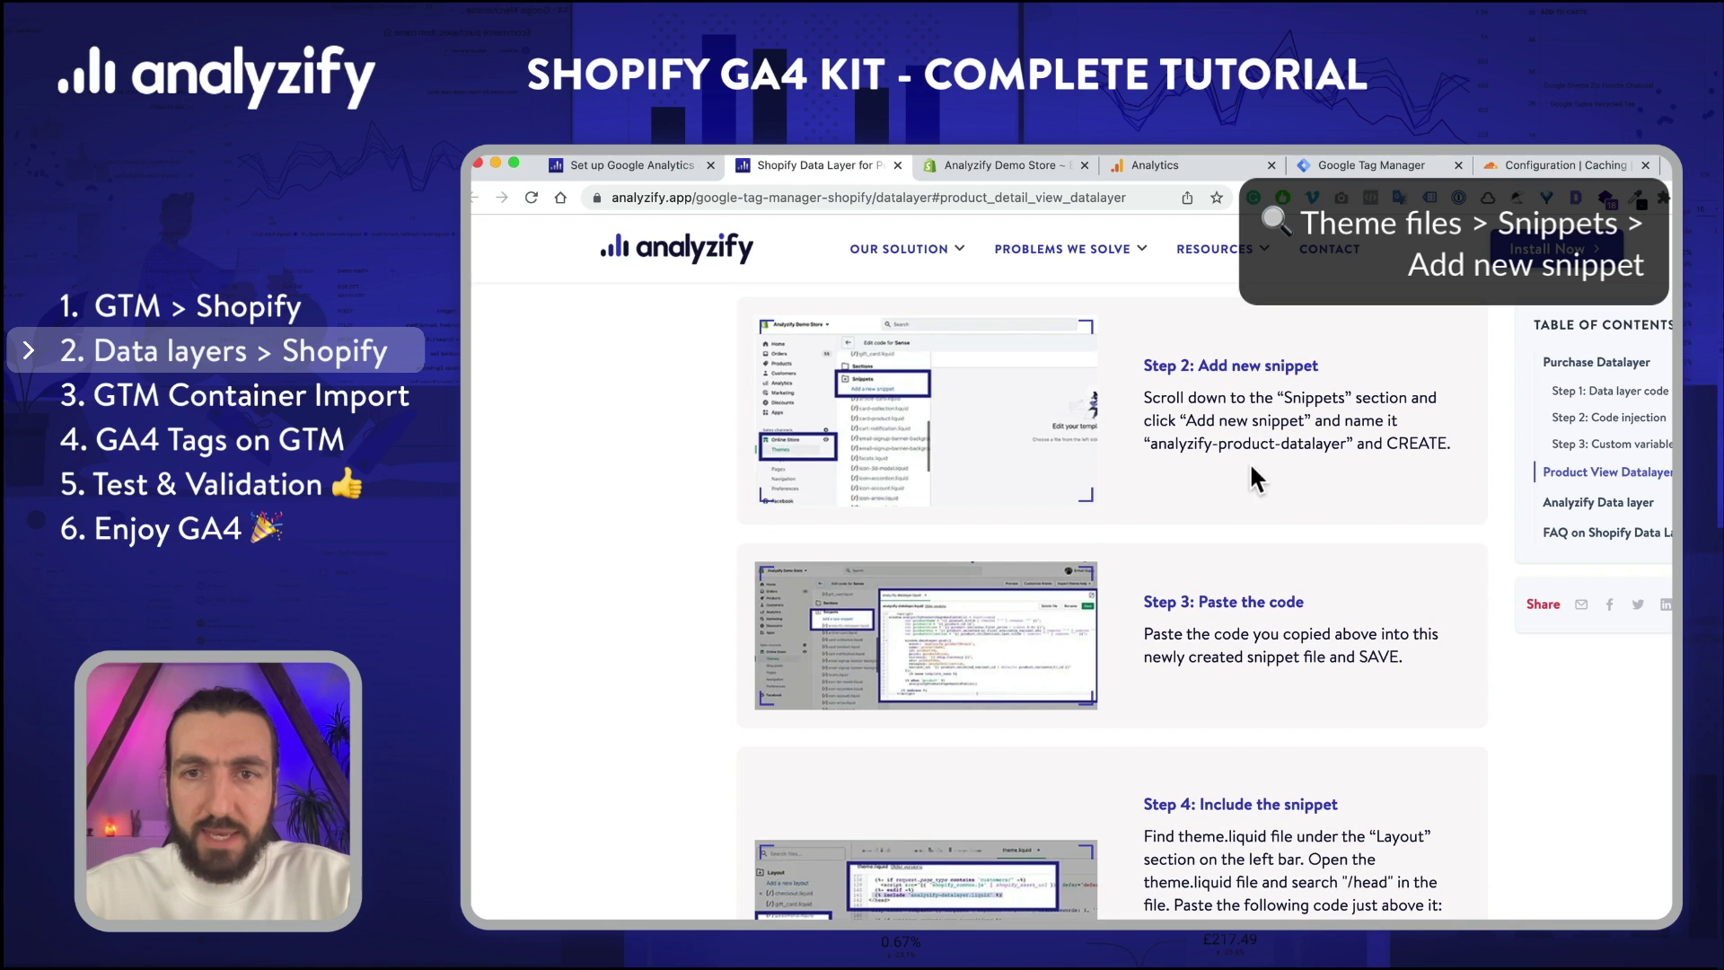
pyautogui.scroll(-1, 1253, 461)
pyautogui.moveTo(1347, 398); pyautogui.dragTo(1150, 398)
pyautogui.press('super+c')
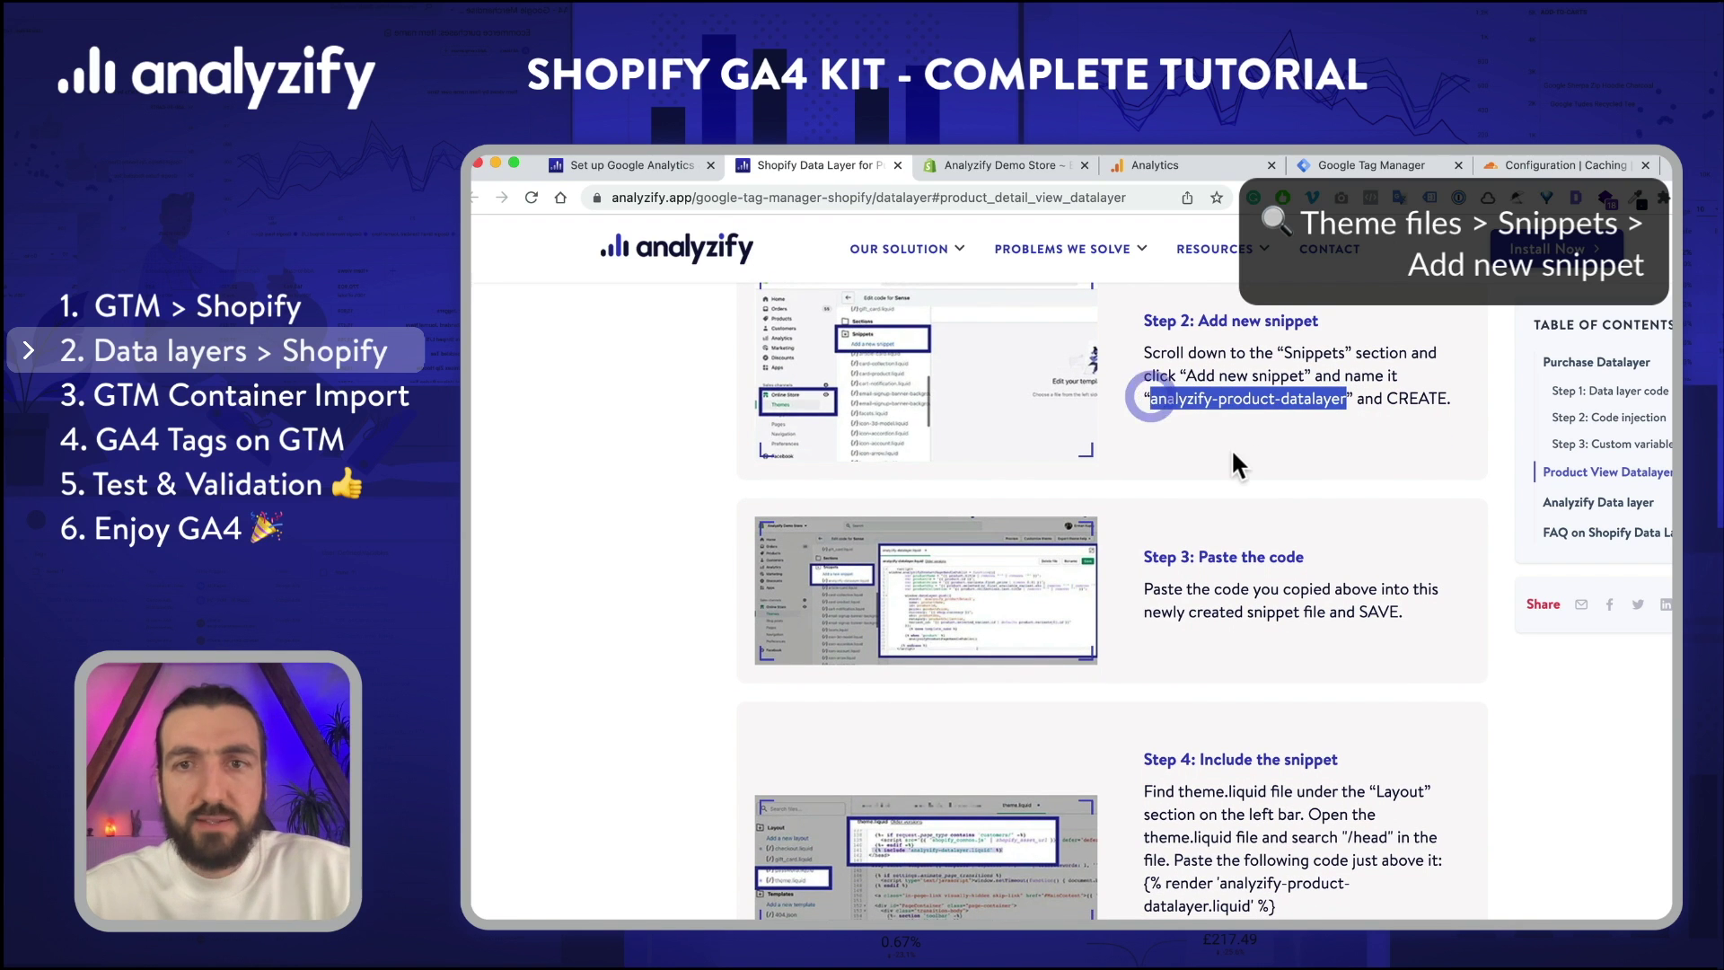
# Step: Name the snippet analyzify-product-datalayer and create it
pyautogui.click(999, 164)
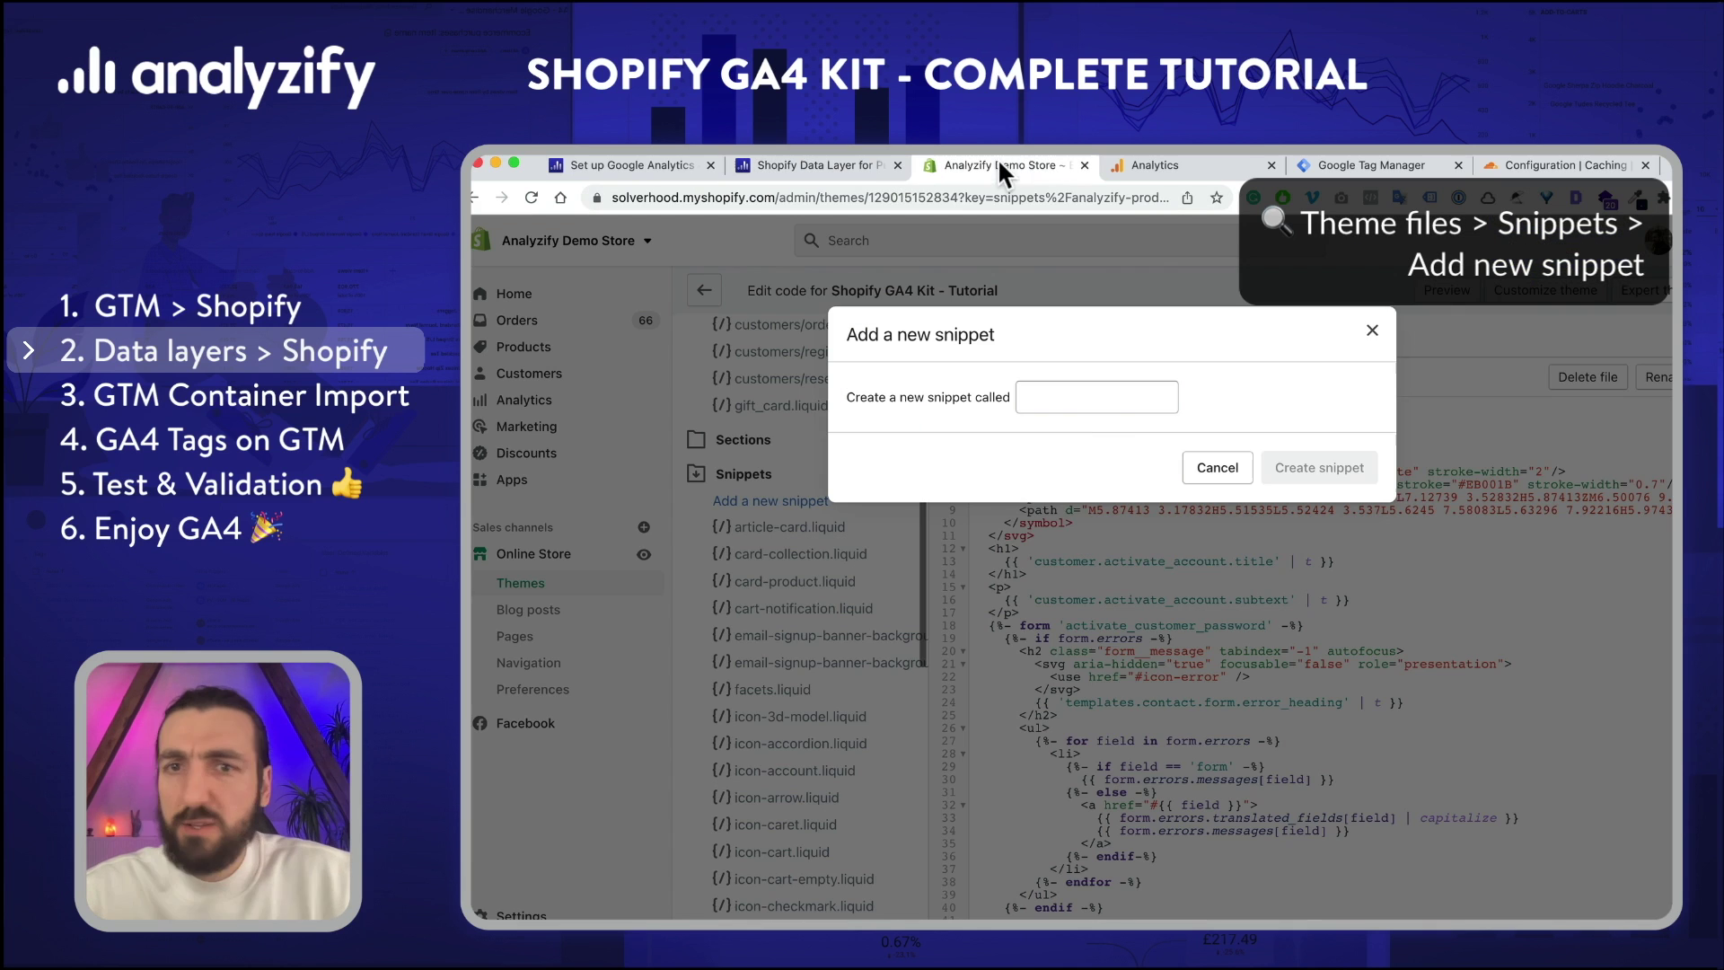
pyautogui.click(1097, 409)
pyautogui.press('super+v')
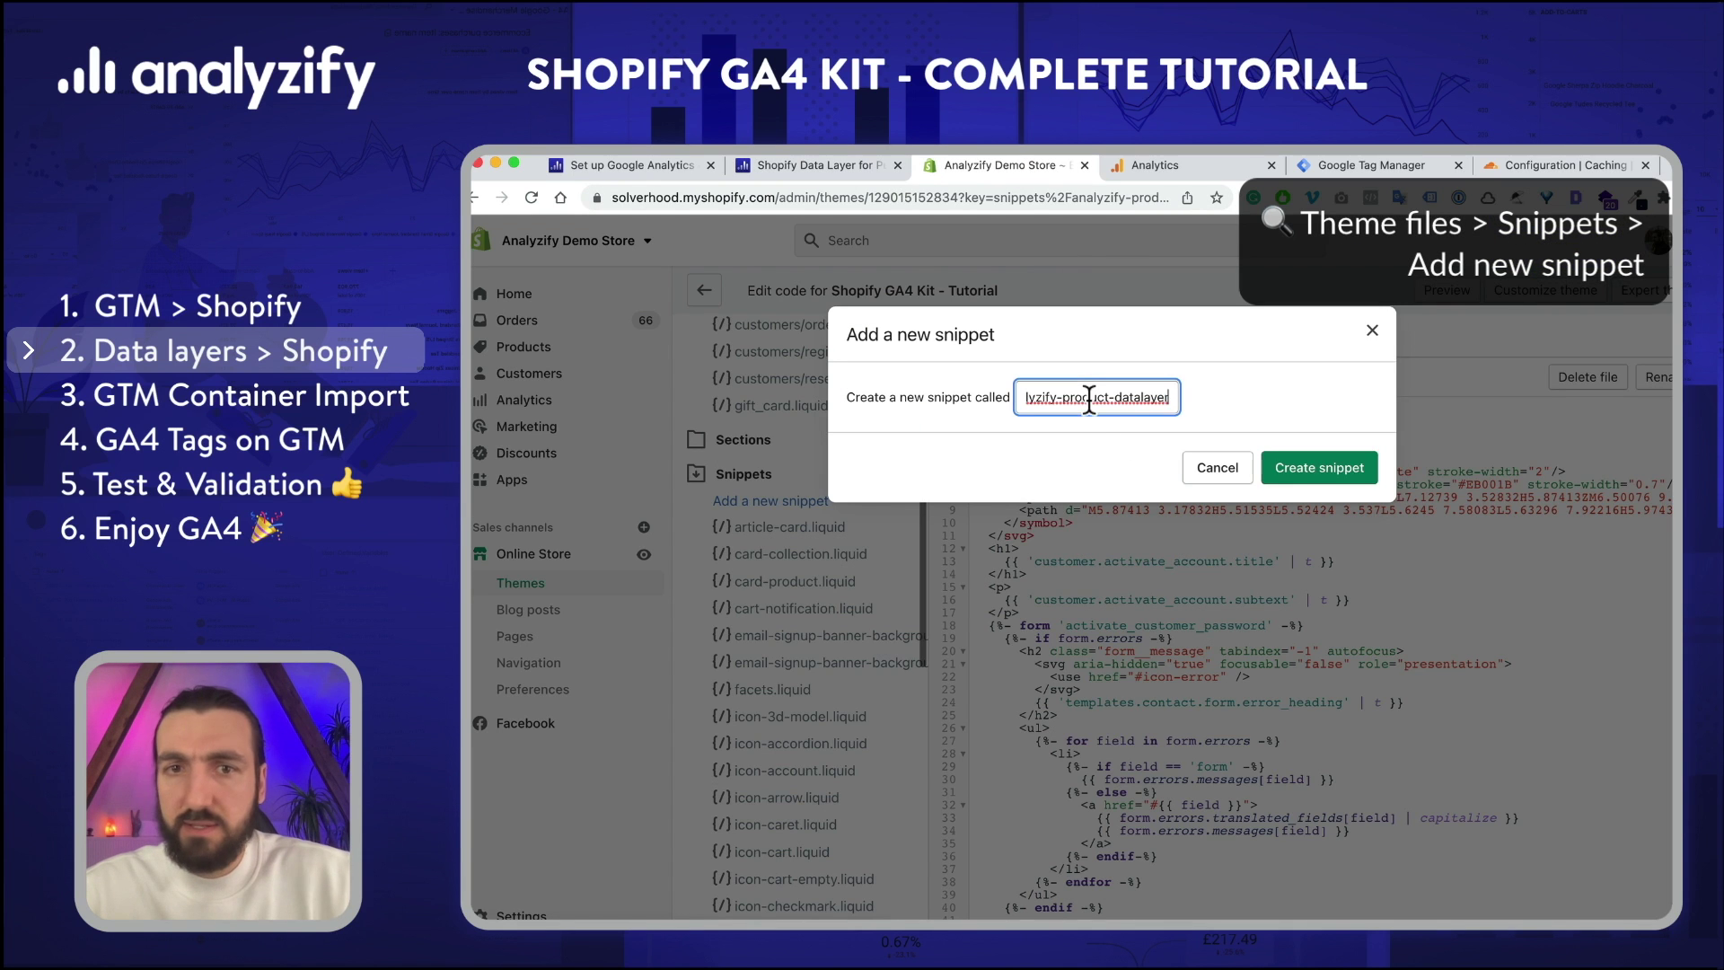
pyautogui.click(1315, 467)
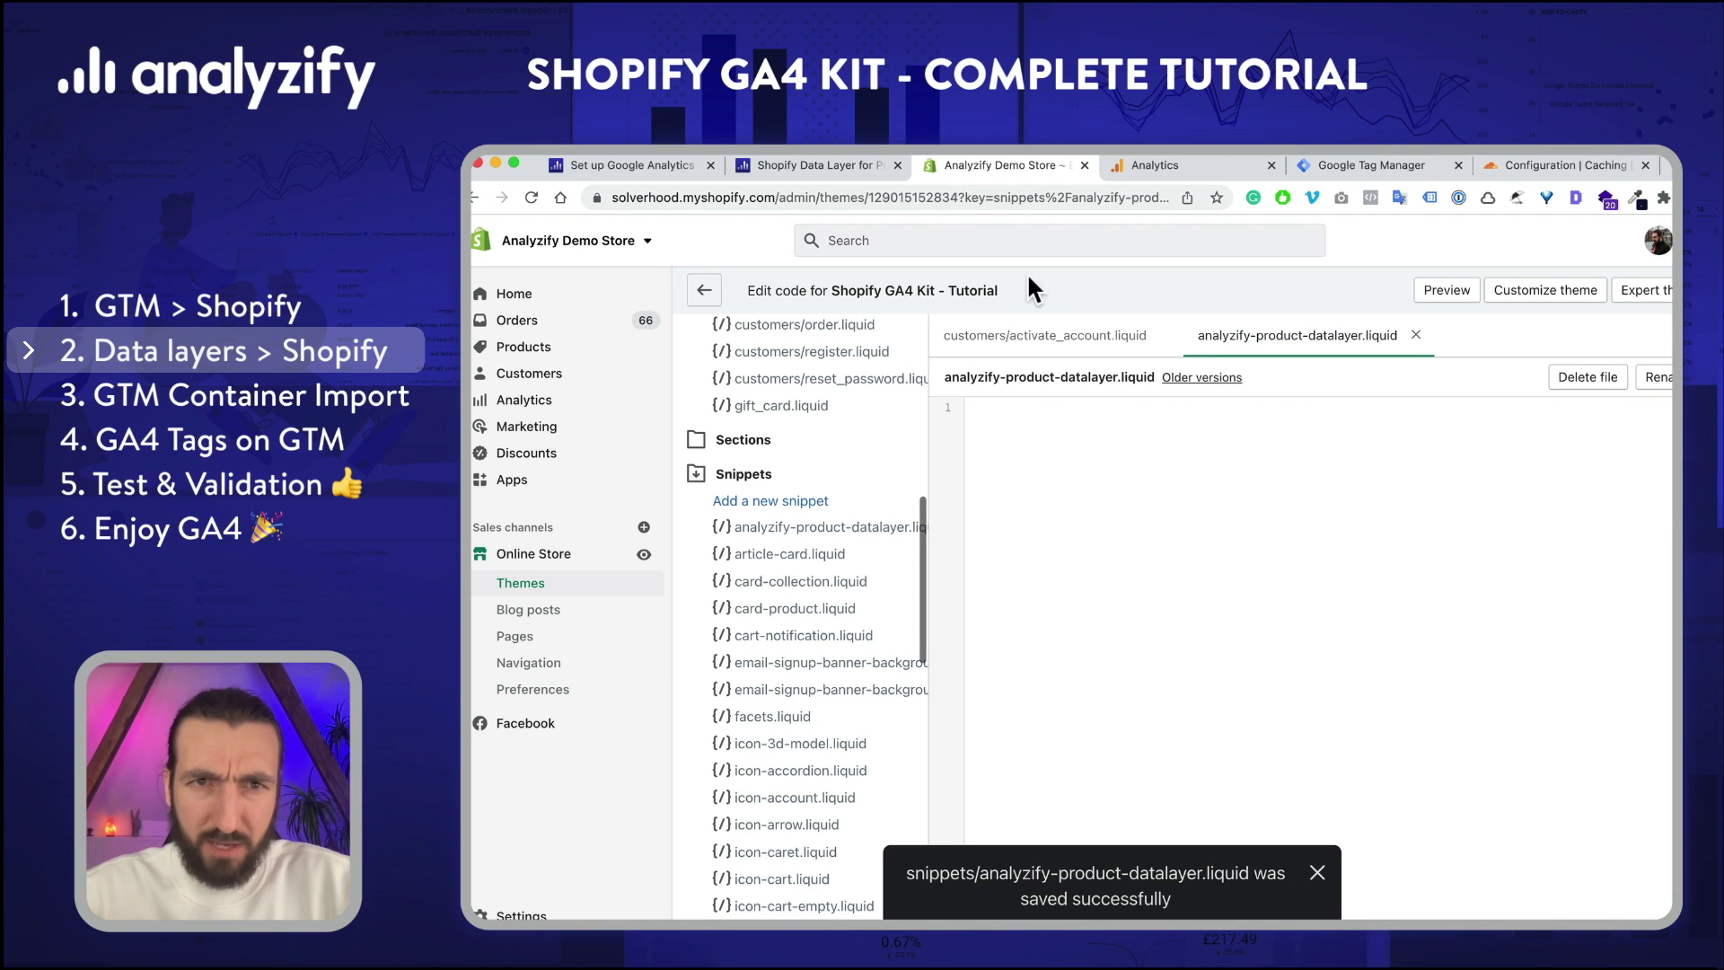
pyautogui.click(823, 166)
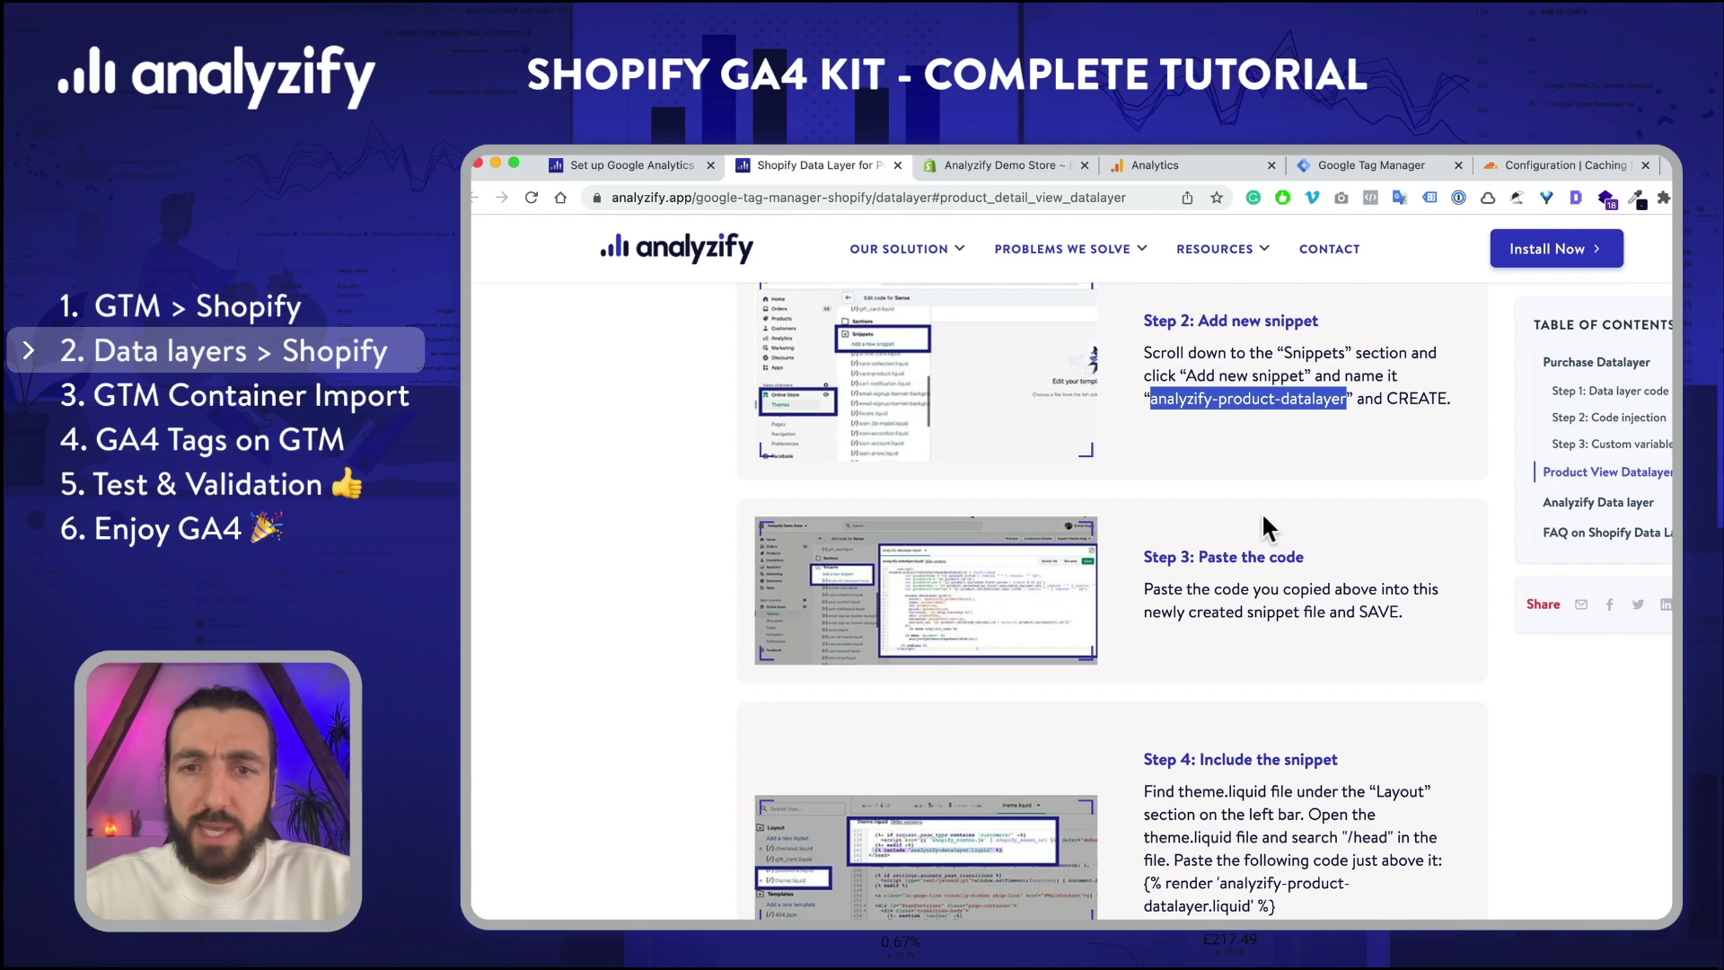
# Step: Copy the product view data layer v2.0 code into the analyzify-product-datalayer.liquid snippet
pyautogui.scroll(15, 1257, 591)
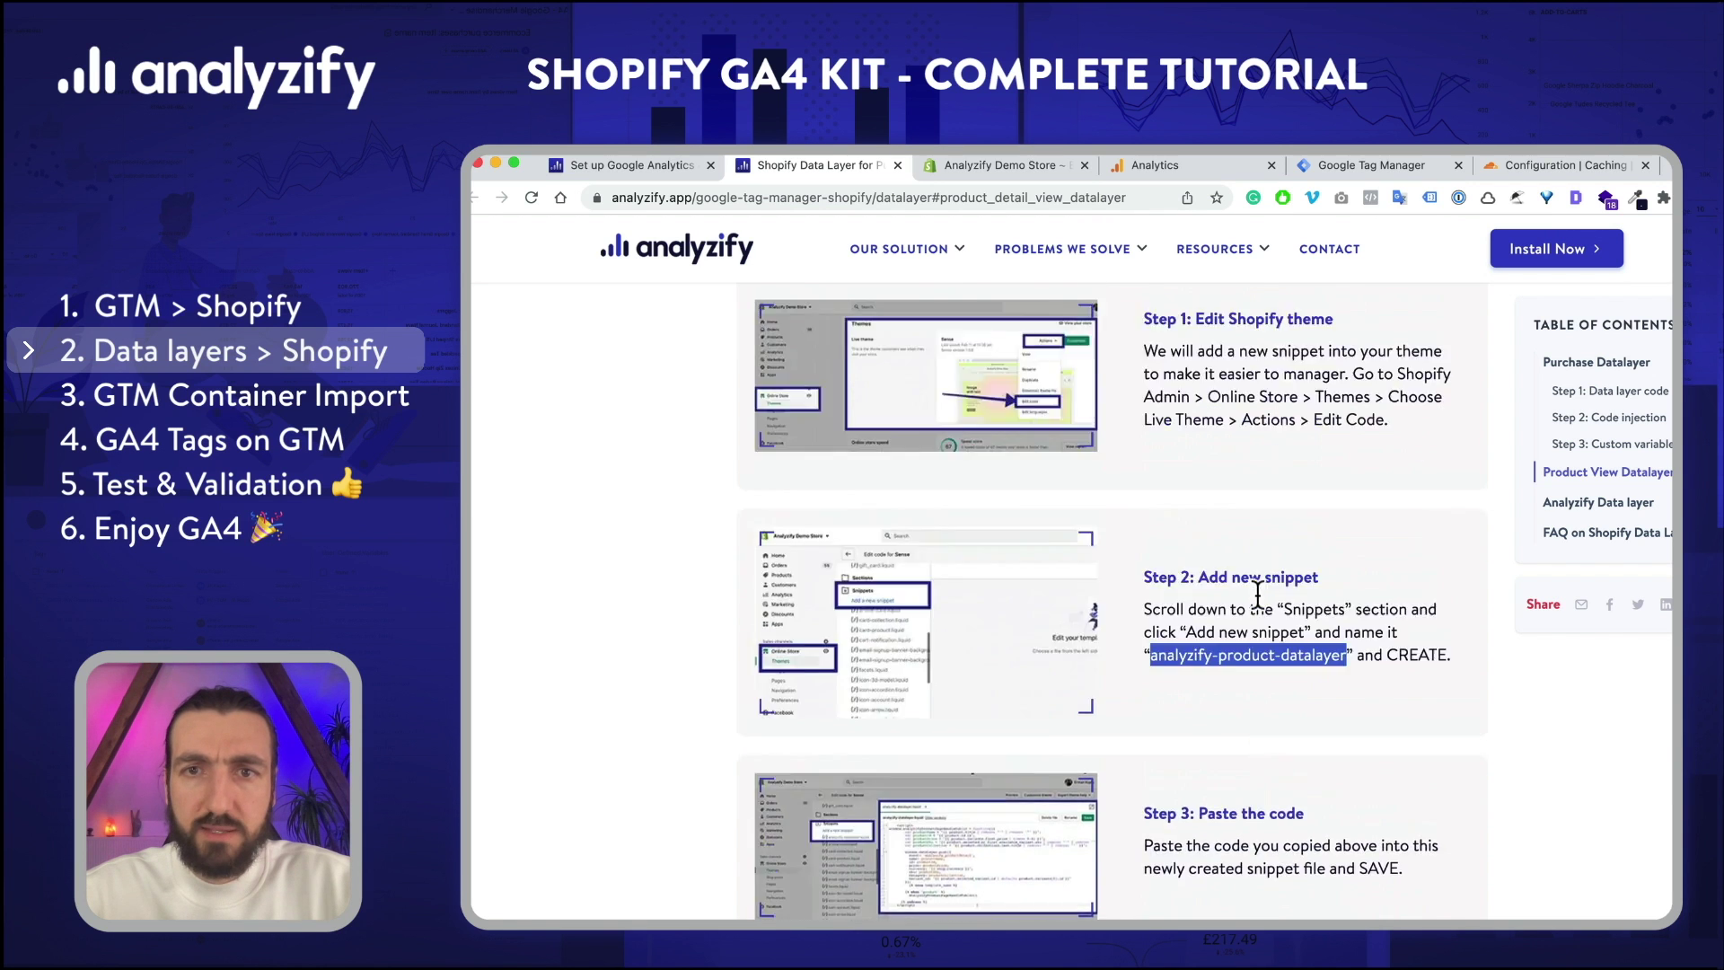
pyautogui.scroll(-5, 1284, 683)
pyautogui.scroll(-5, 1284, 683)
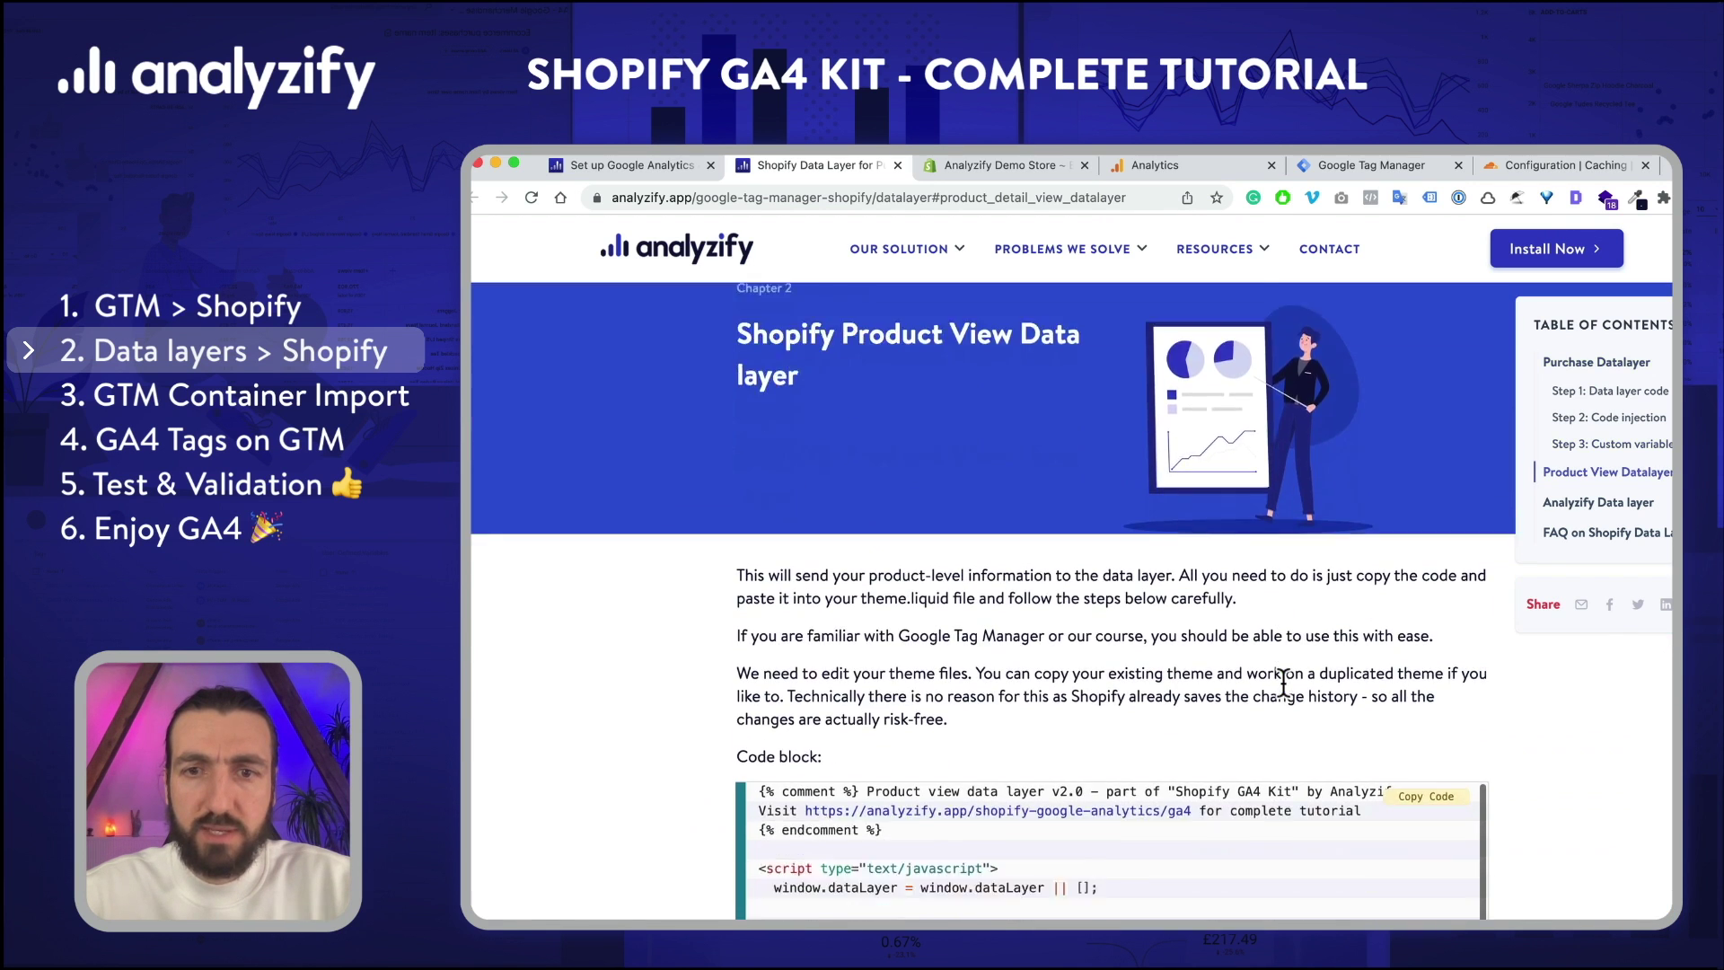
pyautogui.click(1431, 555)
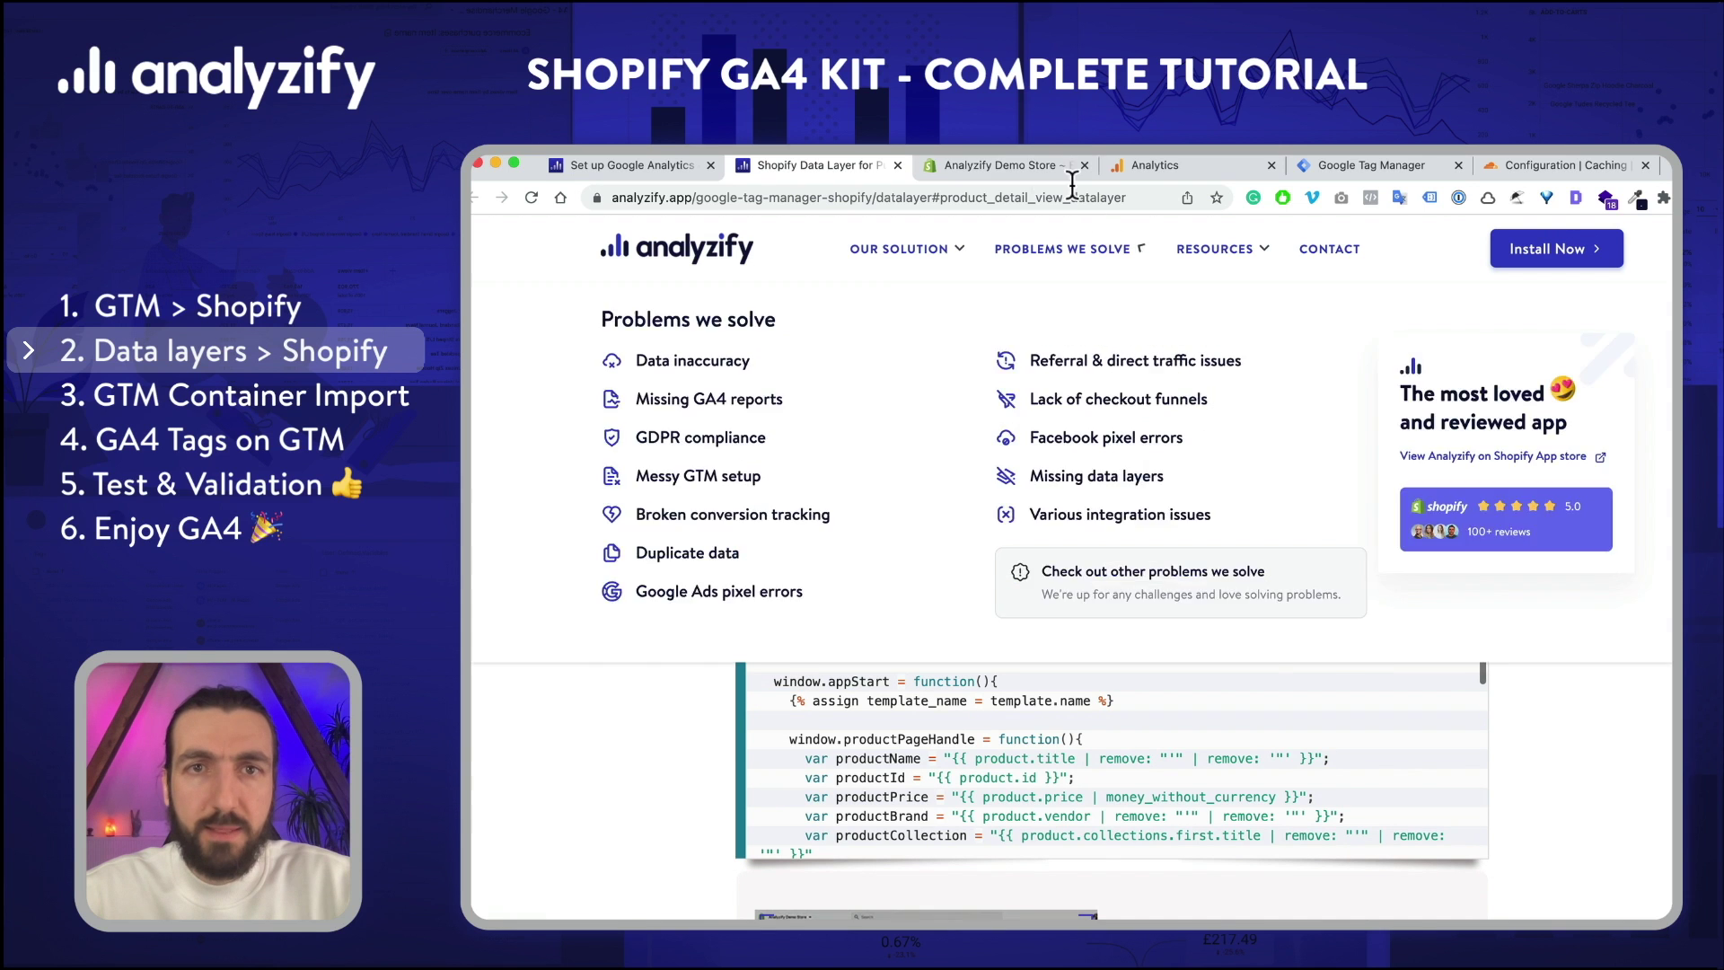
pyautogui.click(1020, 169)
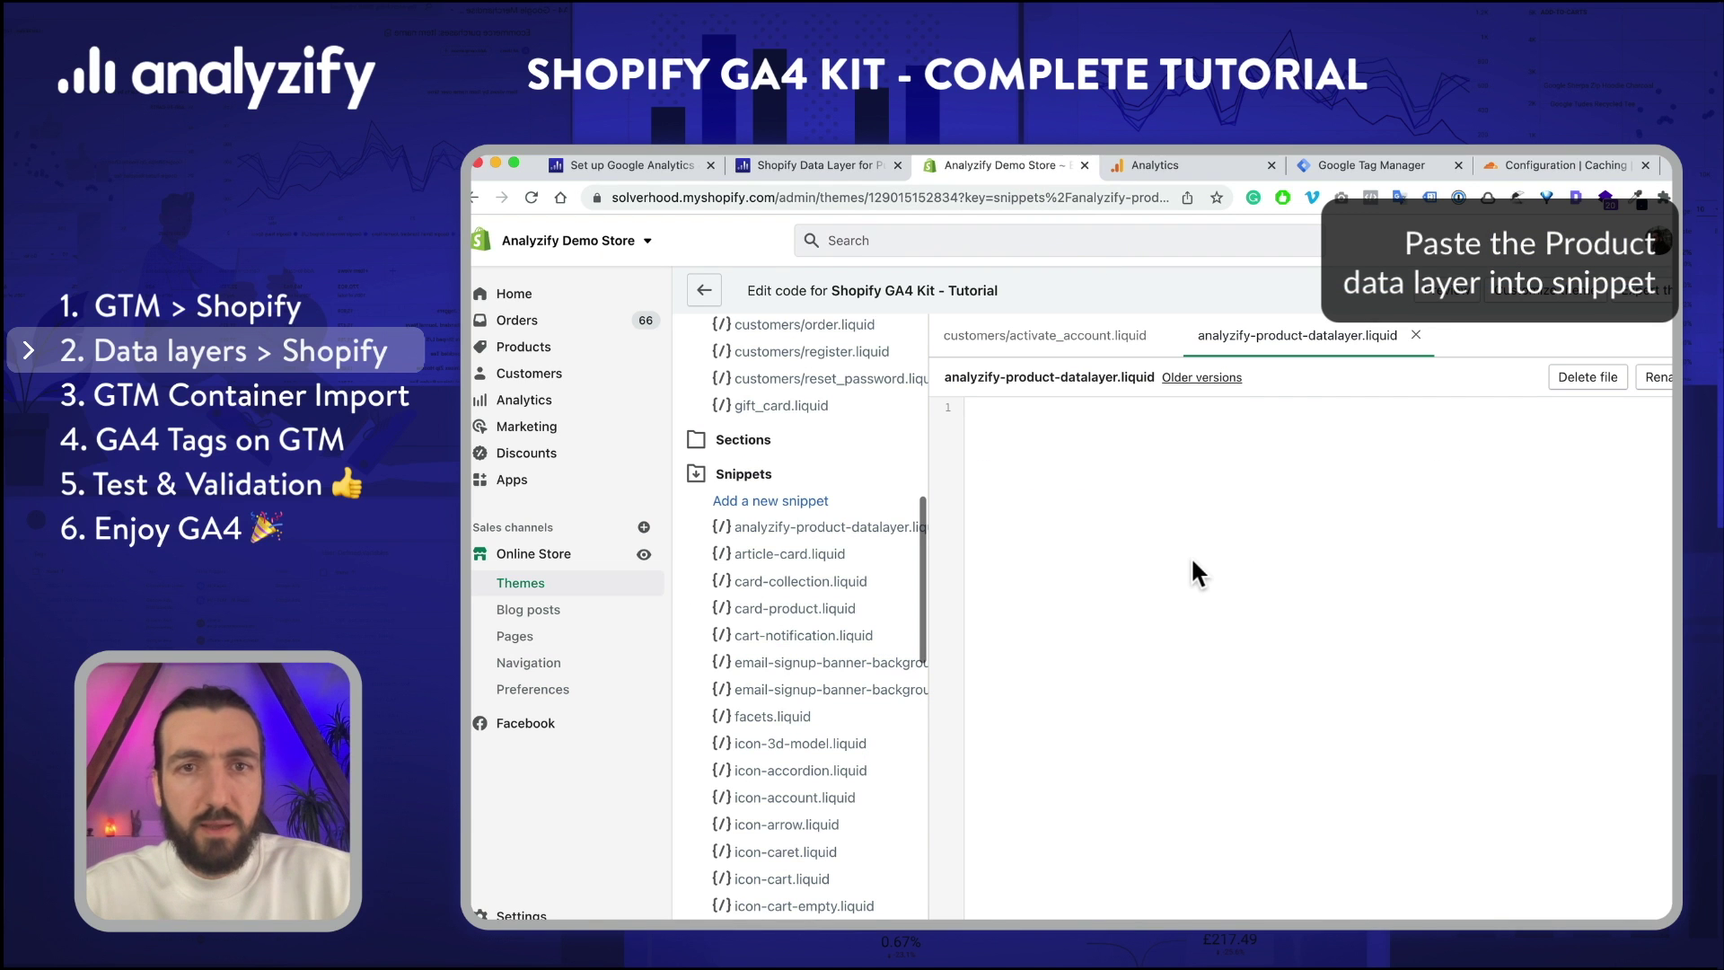
pyautogui.press('super+v')
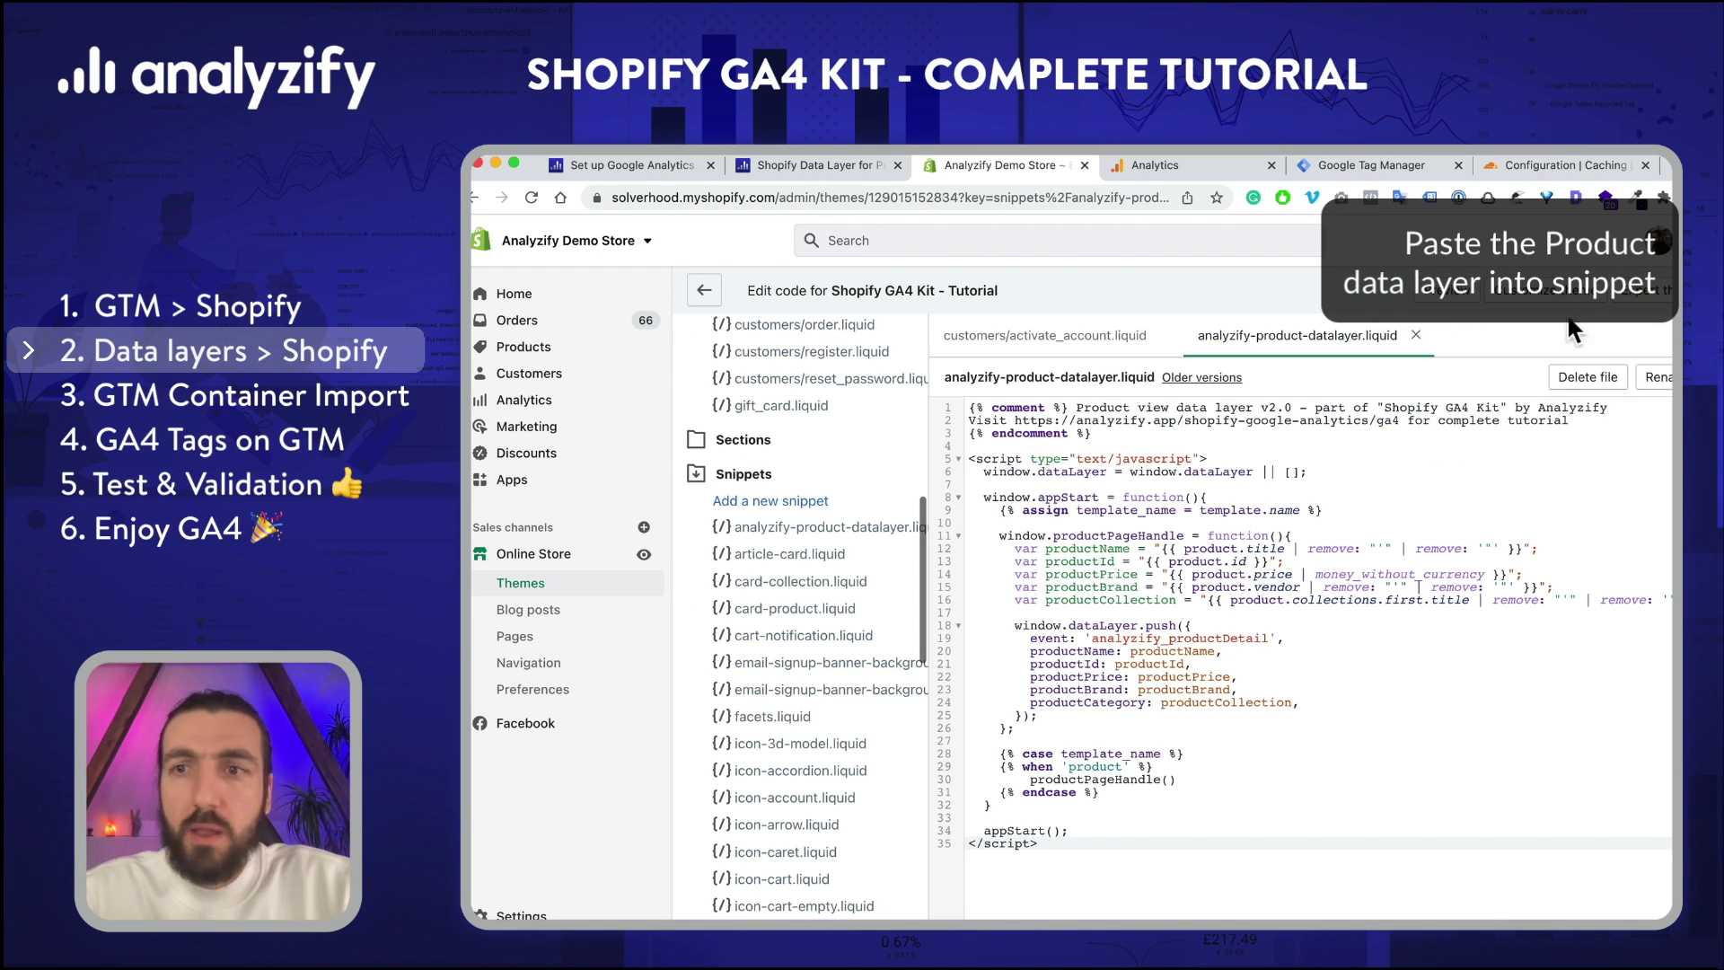